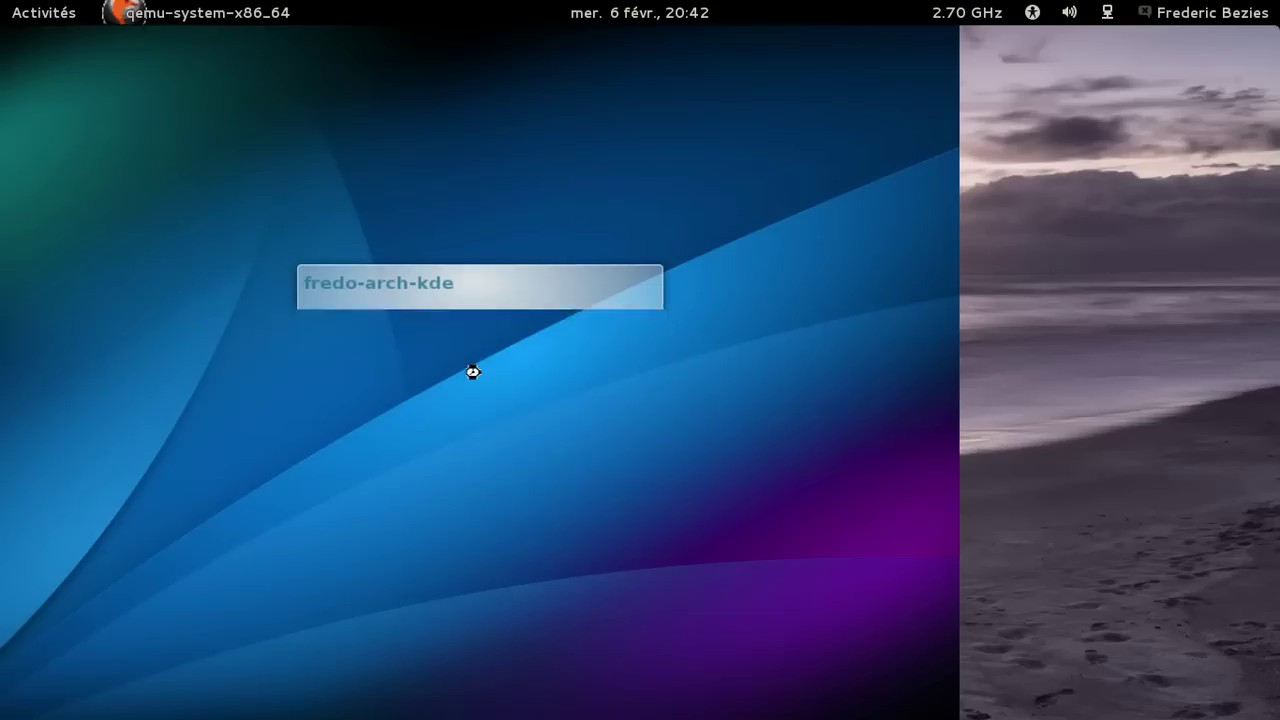
Step: Log in to the KDE session with the account password and decline to forget the removed sound devices
{"action": "type", "text": "*********"}
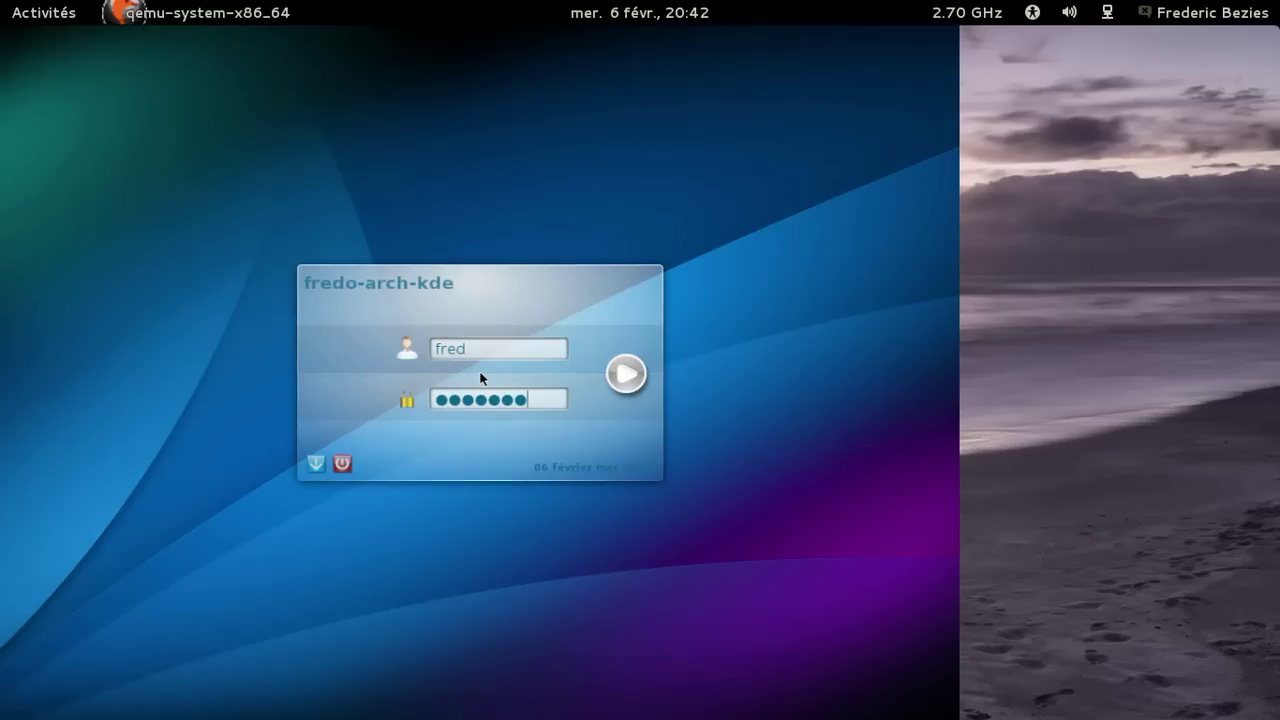
{"action": "key", "text": "Return"}
{"action": "type", "text": "*********"}
{"action": "key", "text": "Return"}
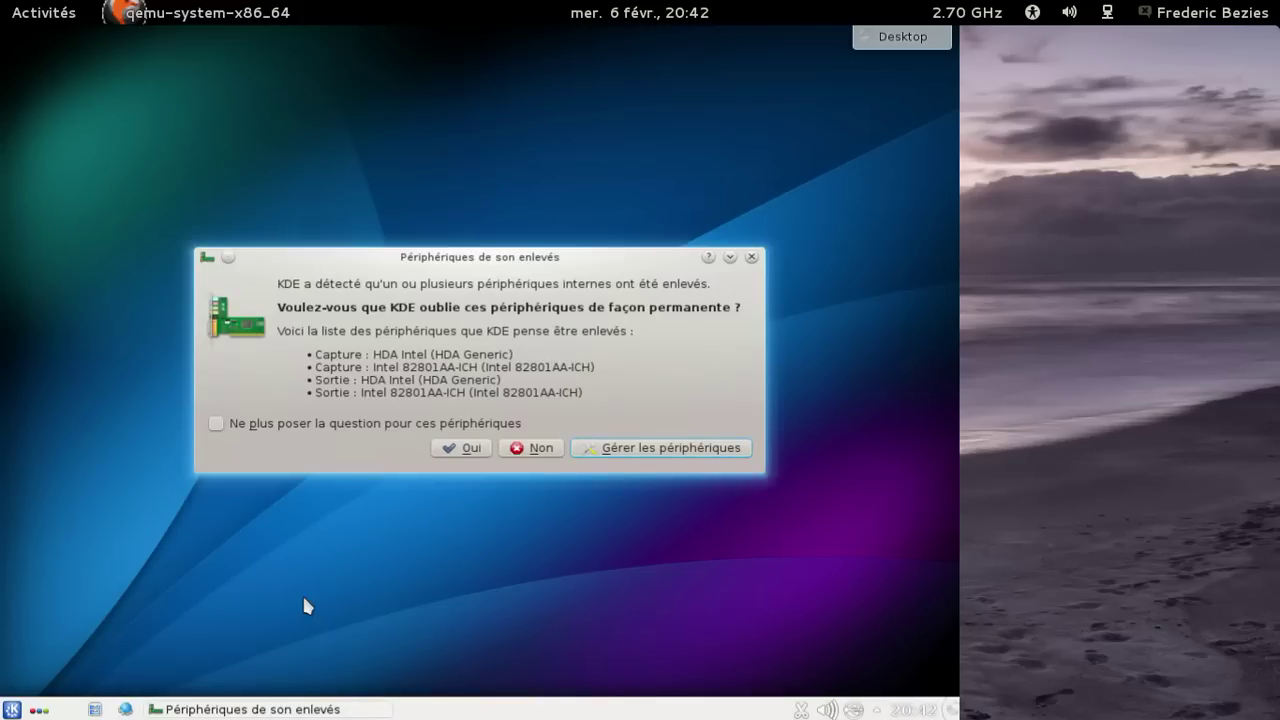
{"action": "left_click", "coordinate": [533, 450]}
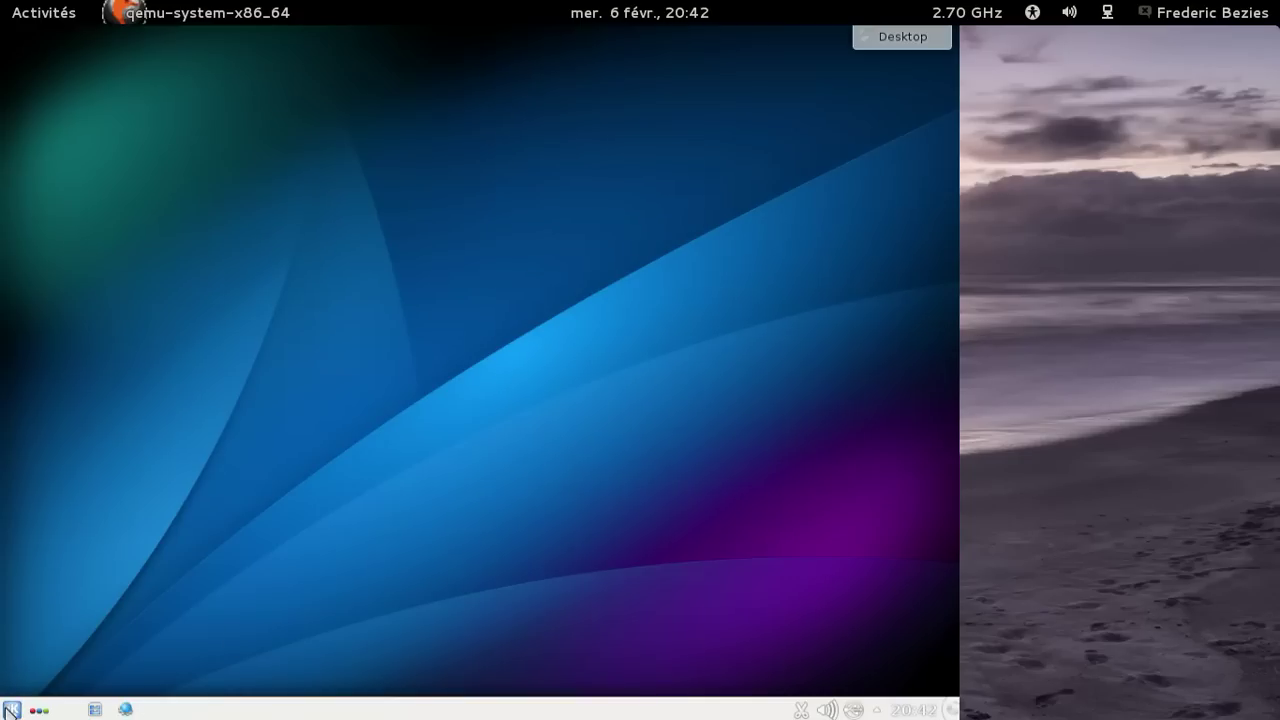
Step: Launch the Konqueror web browser and view its version information, closing the dialog when done
{"action": "left_click", "coordinate": [12, 709]}
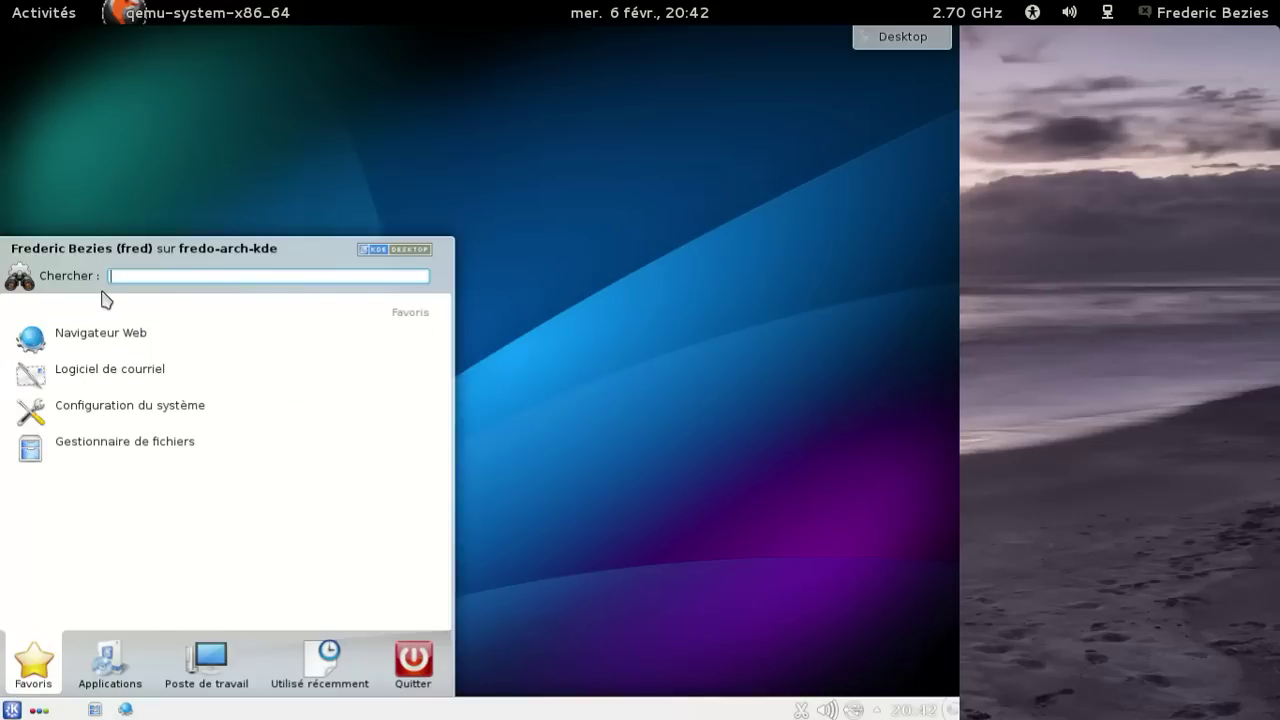
{"action": "left_click", "coordinate": [104, 340]}
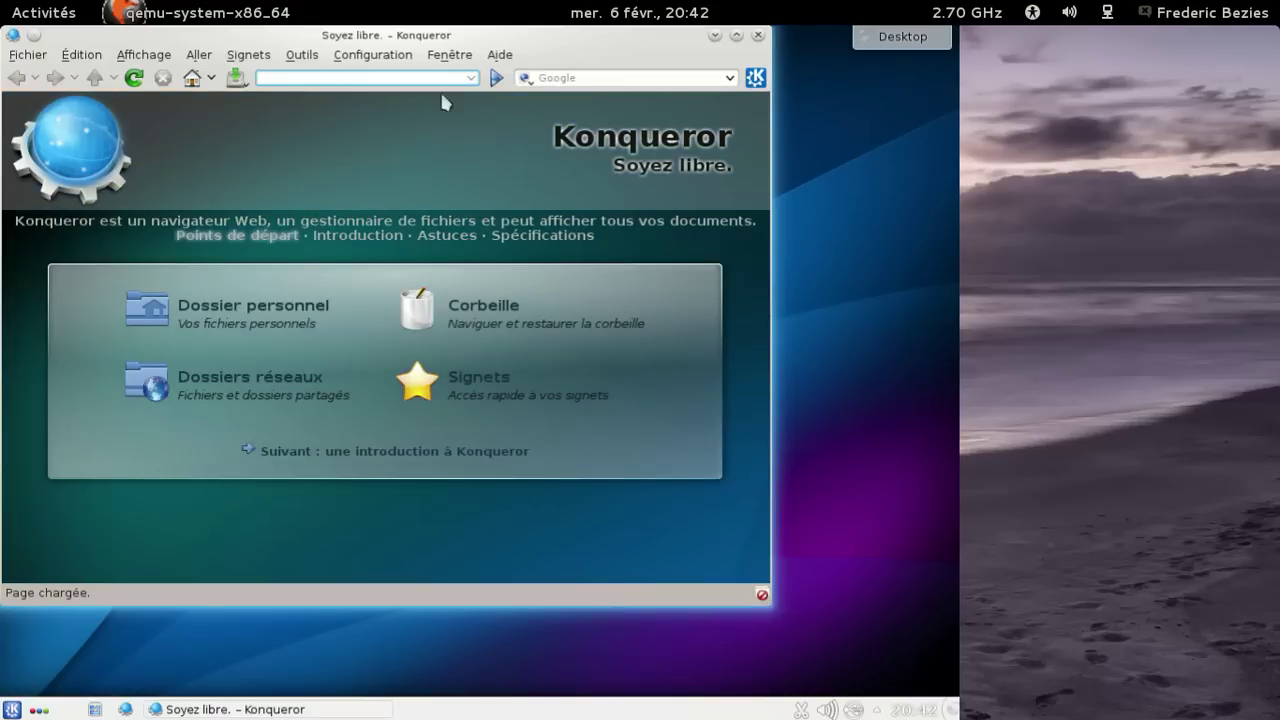
{"action": "left_click", "coordinate": [499, 54]}
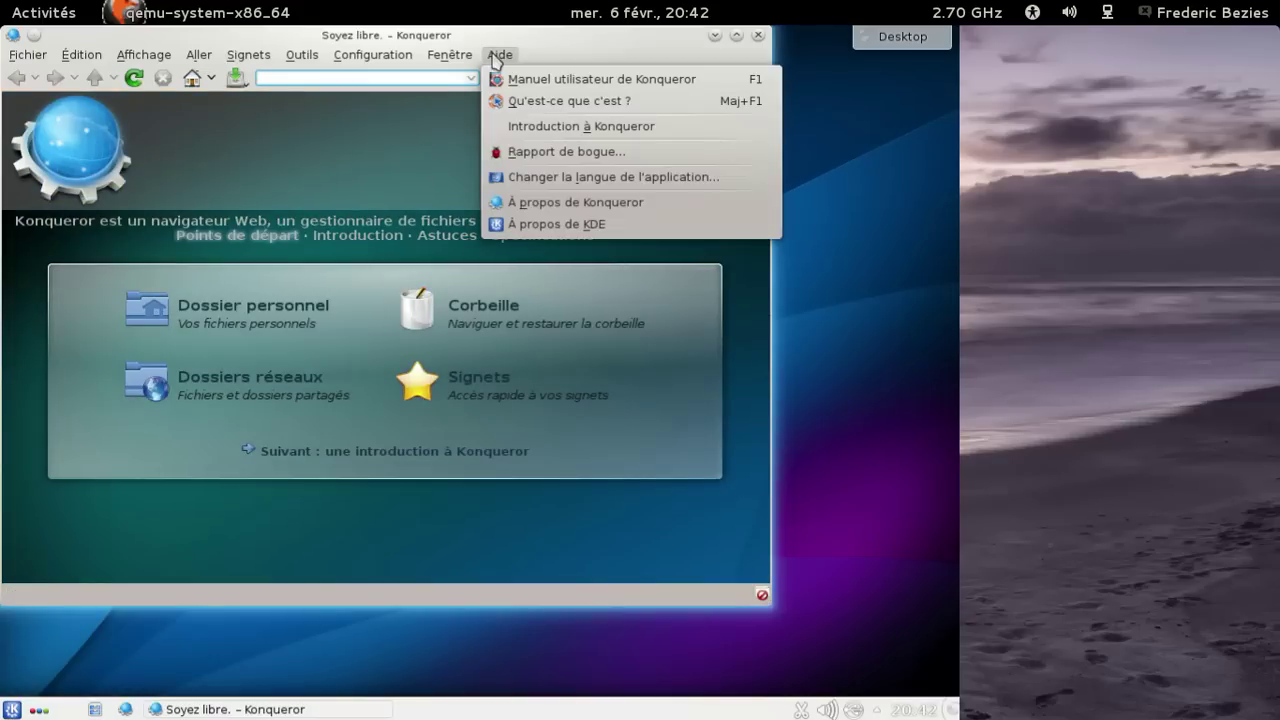
{"action": "left_click", "coordinate": [552, 208]}
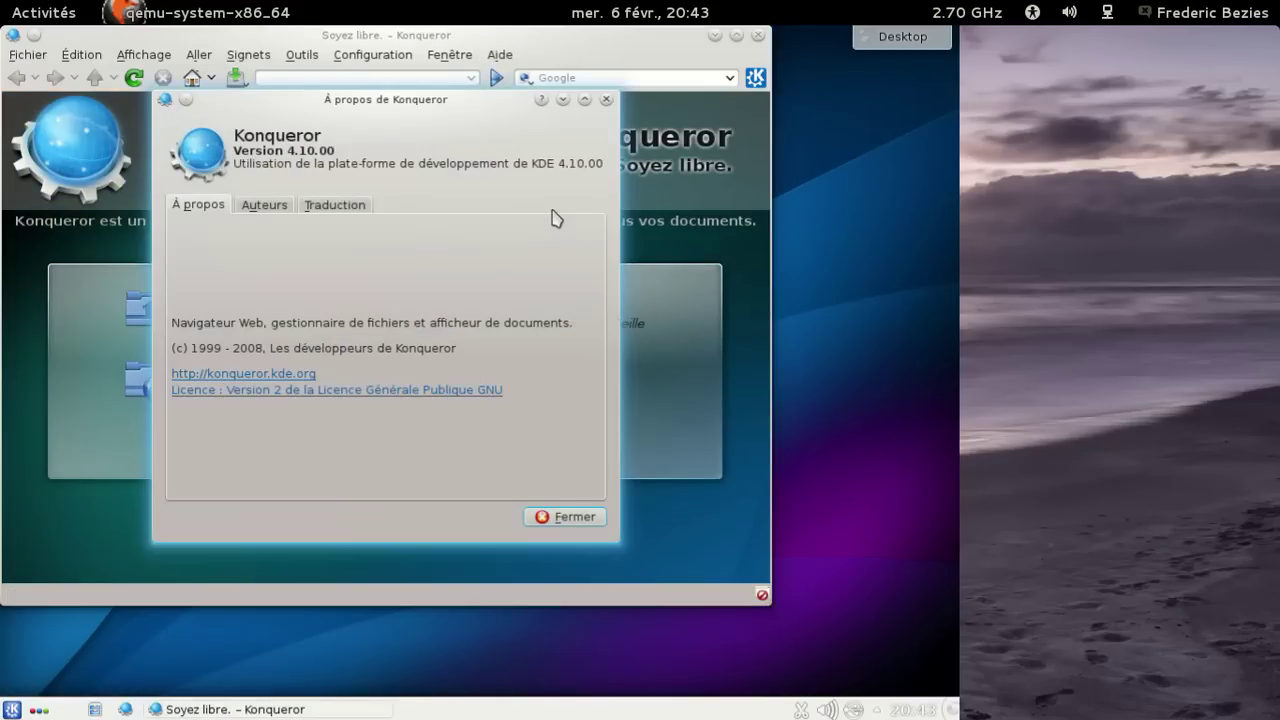
{"action": "left_click", "coordinate": [566, 517]}
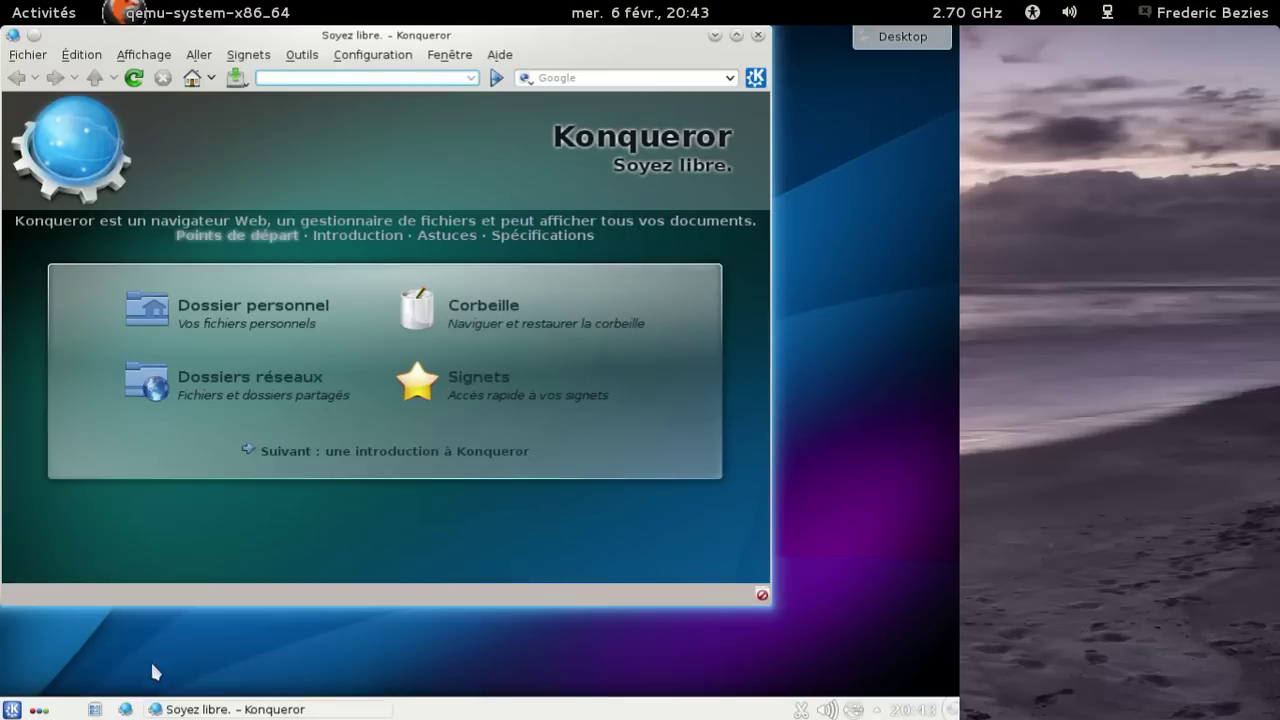
Step: Search the application launcher for "ama" and start the Amarok music player with its main window shown
{"action": "left_click", "coordinate": [13, 710]}
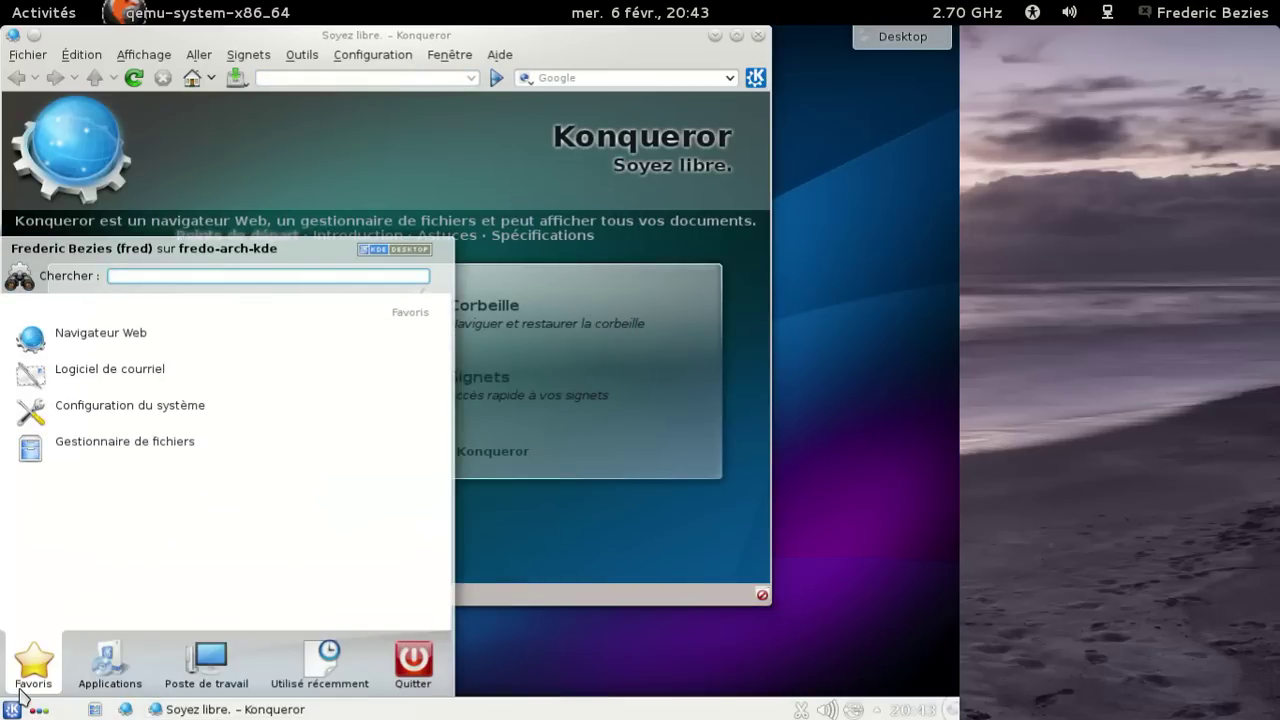
{"action": "type", "text": "ama"}
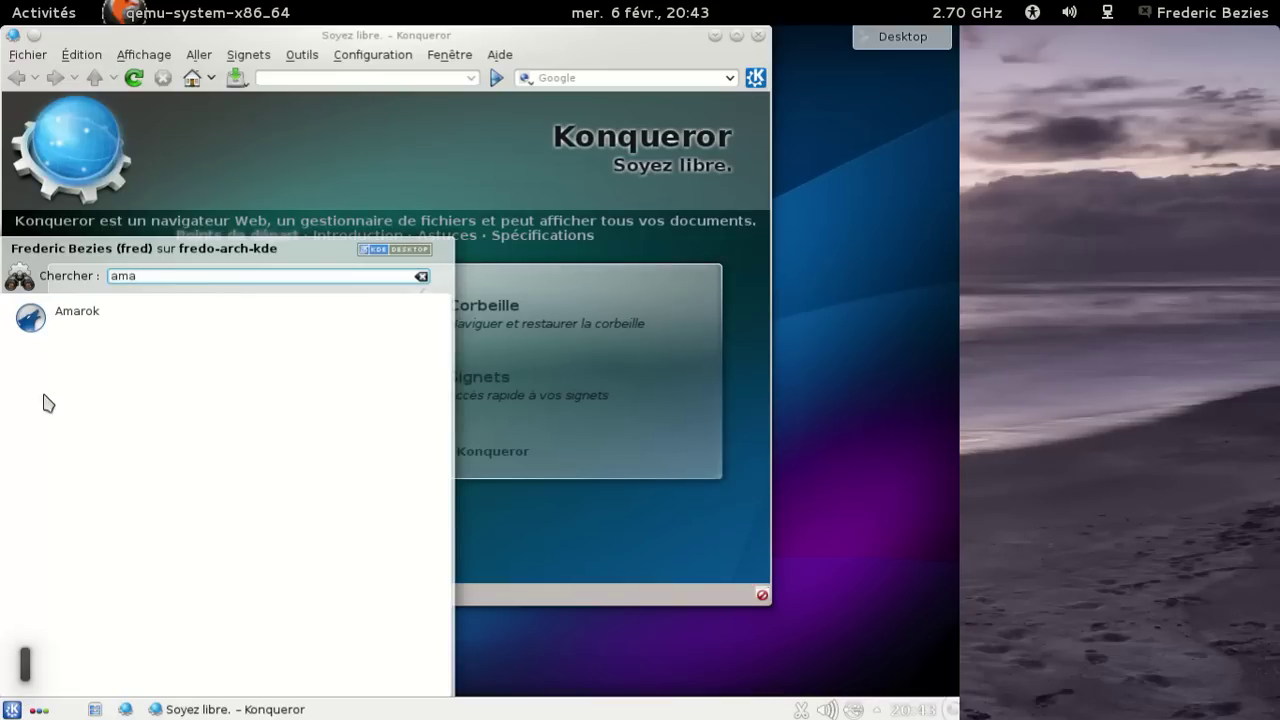
{"action": "left_click", "coordinate": [60, 335]}
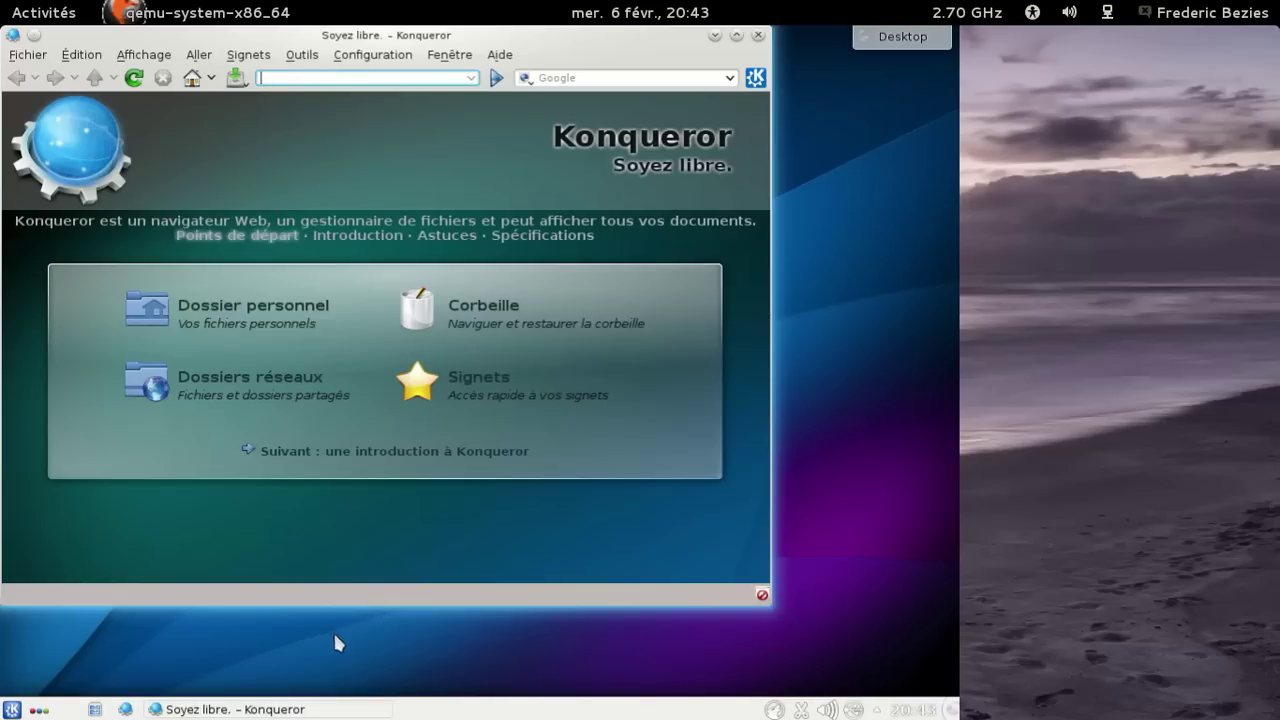
{"action": "left_click", "coordinate": [261, 79]}
{"action": "left_click", "coordinate": [773, 712]}
{"action": "right_click", "coordinate": [773, 712]}
{"action": "left_click", "coordinate": [533, 518]}
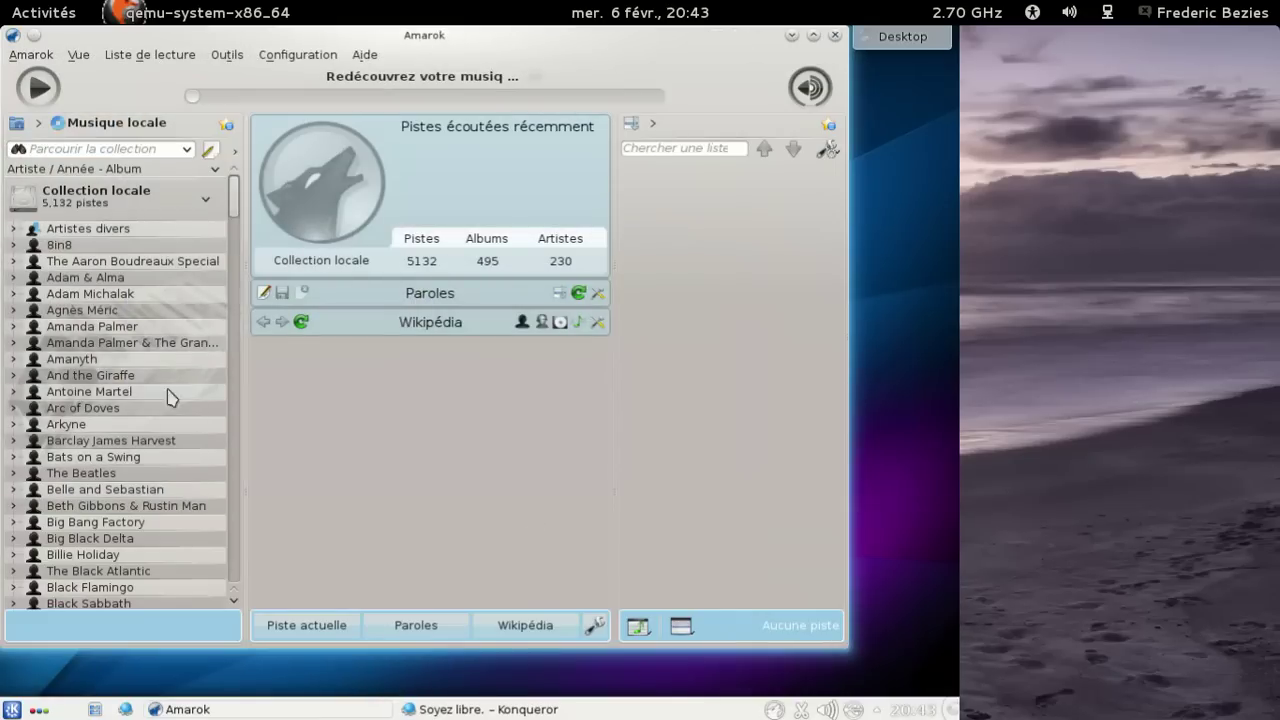
Step: Add The Dresden Dolls' 2003 self-titled album from the local collection to the playlist and play the track Good Day
{"action": "scroll", "coordinate": [150, 370], "scroll_direction": "down", "scroll_amount": 8}
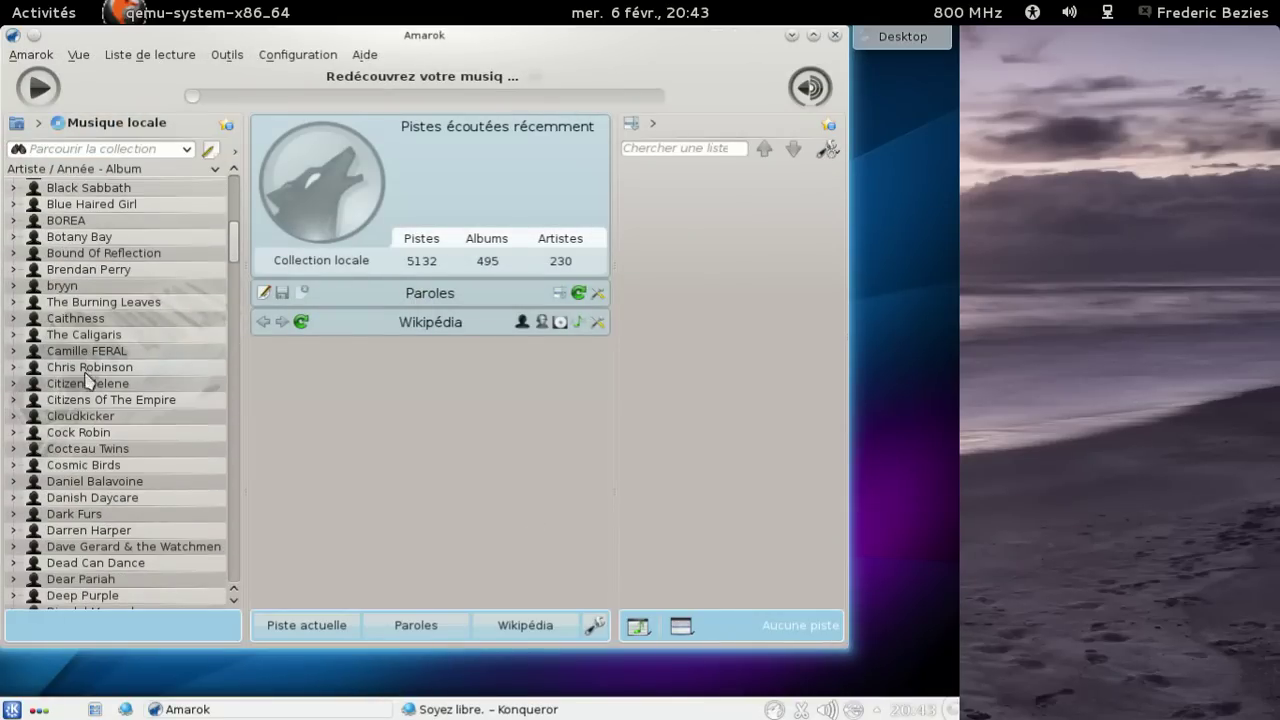
{"action": "left_click", "coordinate": [14, 368]}
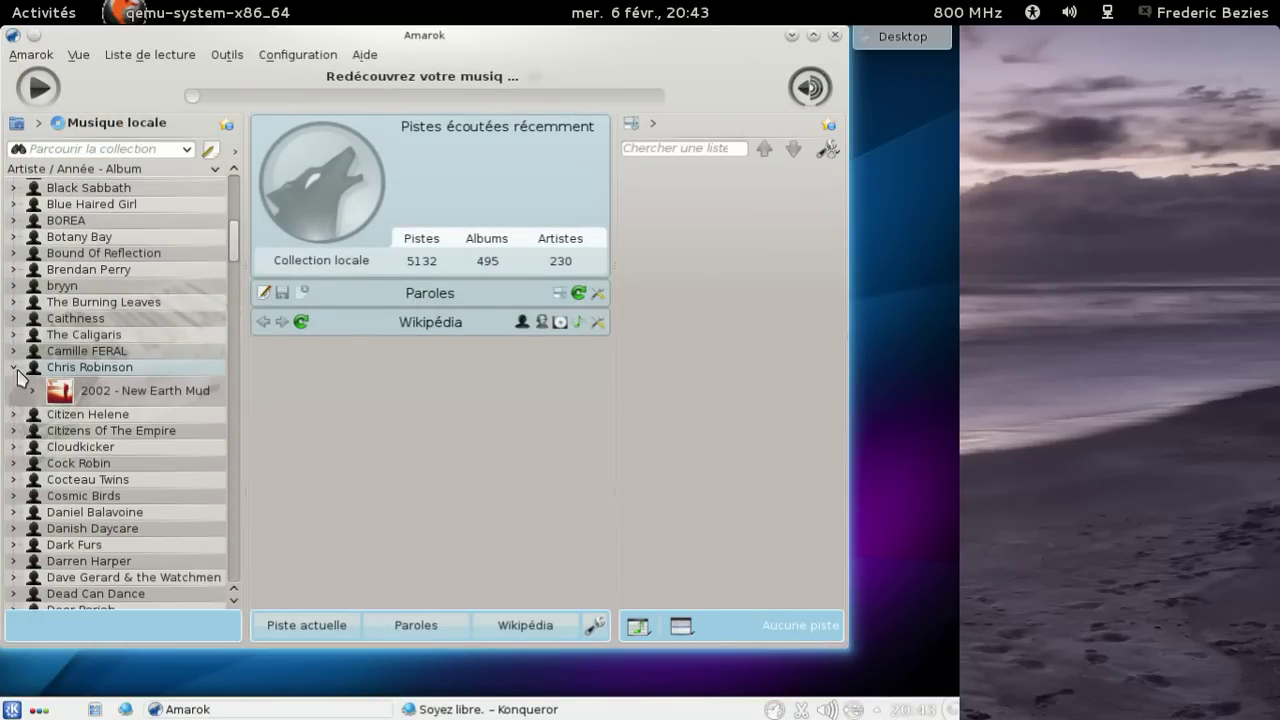
{"action": "left_click", "coordinate": [15, 368]}
{"action": "scroll", "coordinate": [32, 460], "scroll_direction": "down", "scroll_amount": 4}
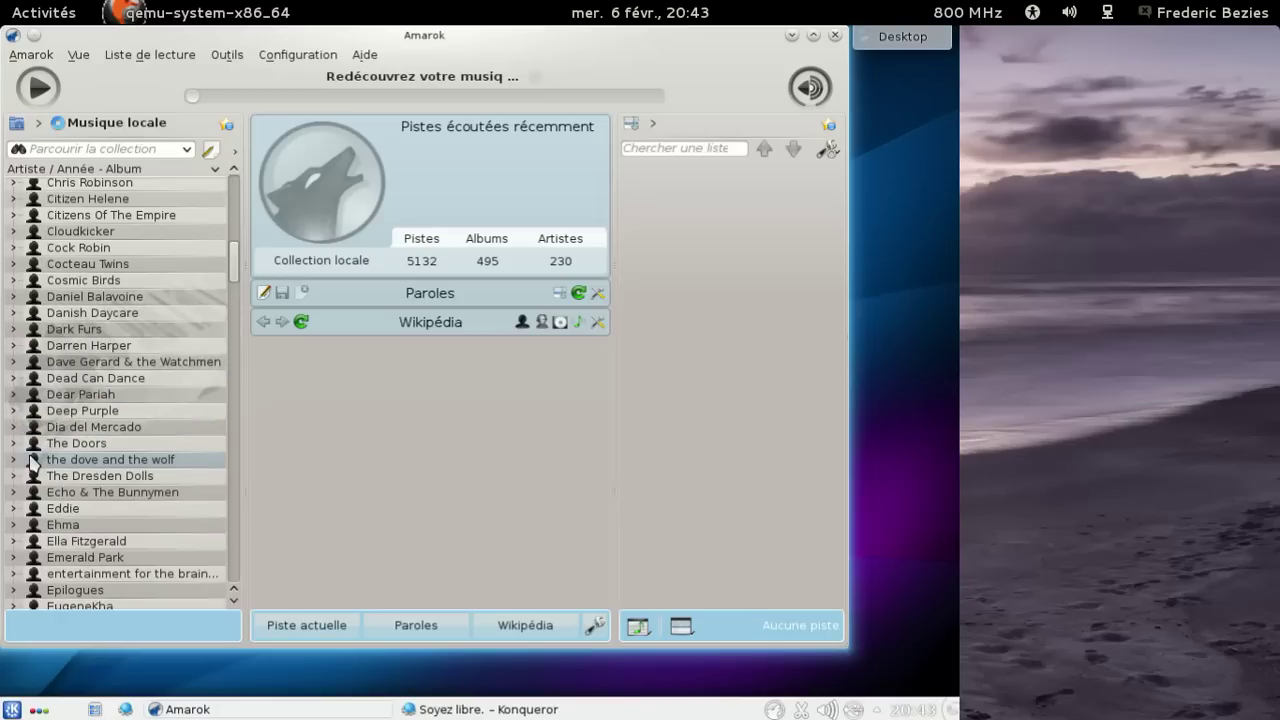
{"action": "left_click", "coordinate": [14, 477]}
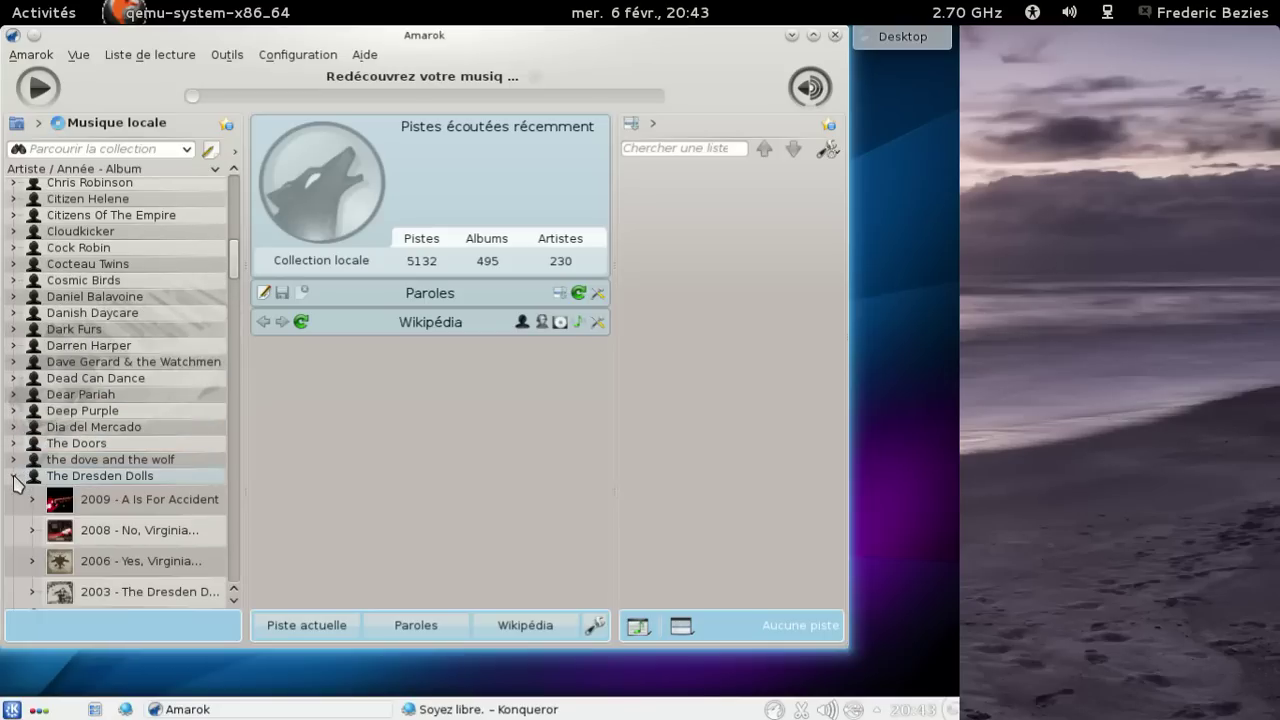
{"action": "scroll", "coordinate": [142, 482], "scroll_direction": "down", "scroll_amount": 2}
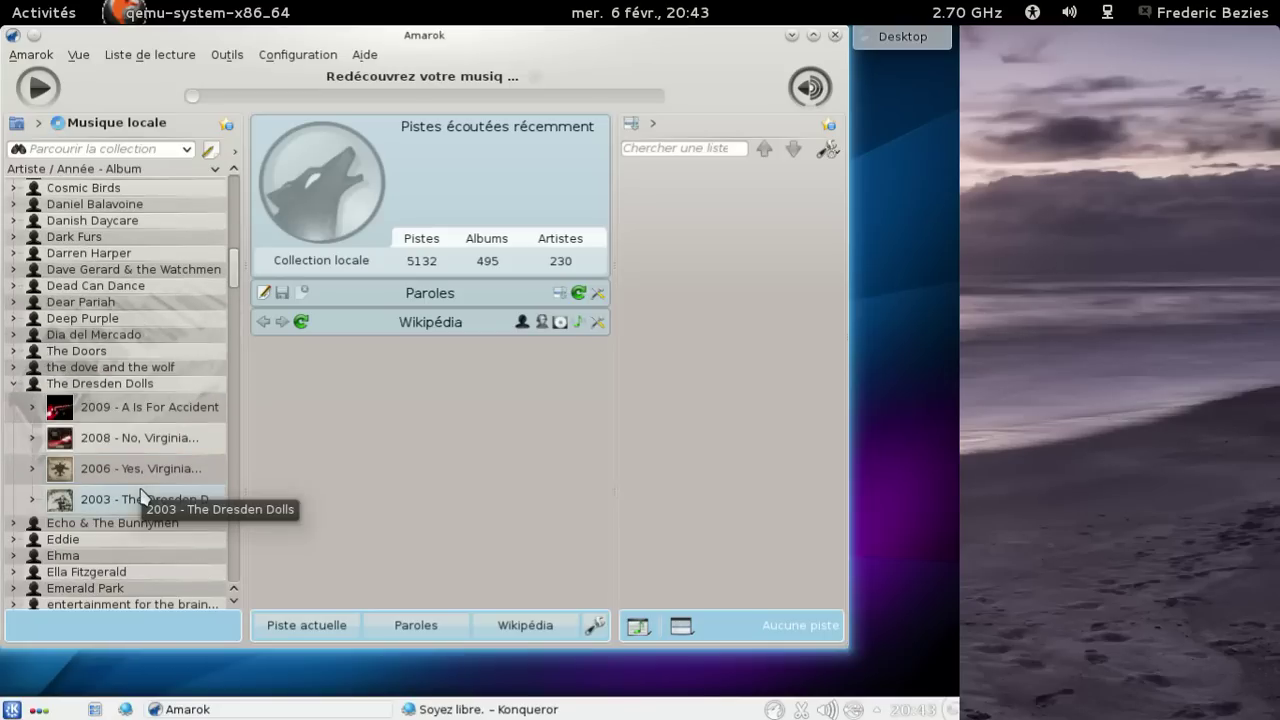
{"action": "left_click", "coordinate": [142, 496]}
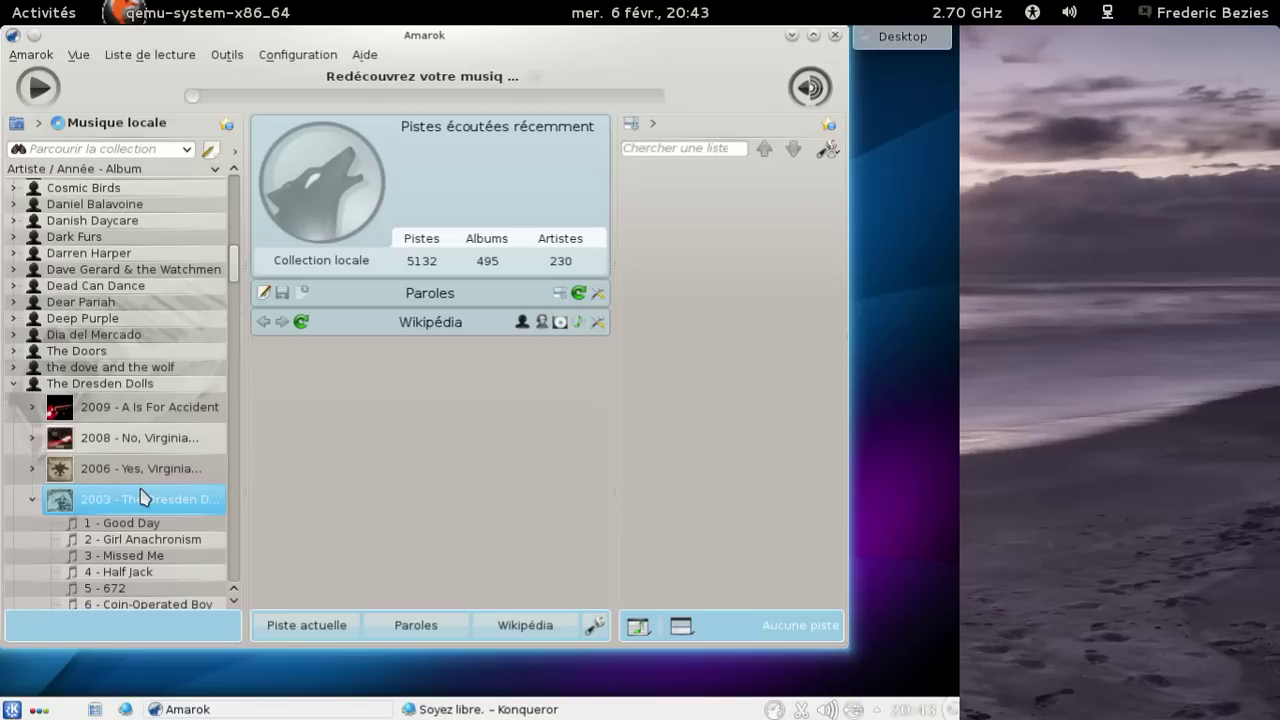
{"action": "right_click", "coordinate": [86, 503]}
{"action": "left_click", "coordinate": [128, 519]}
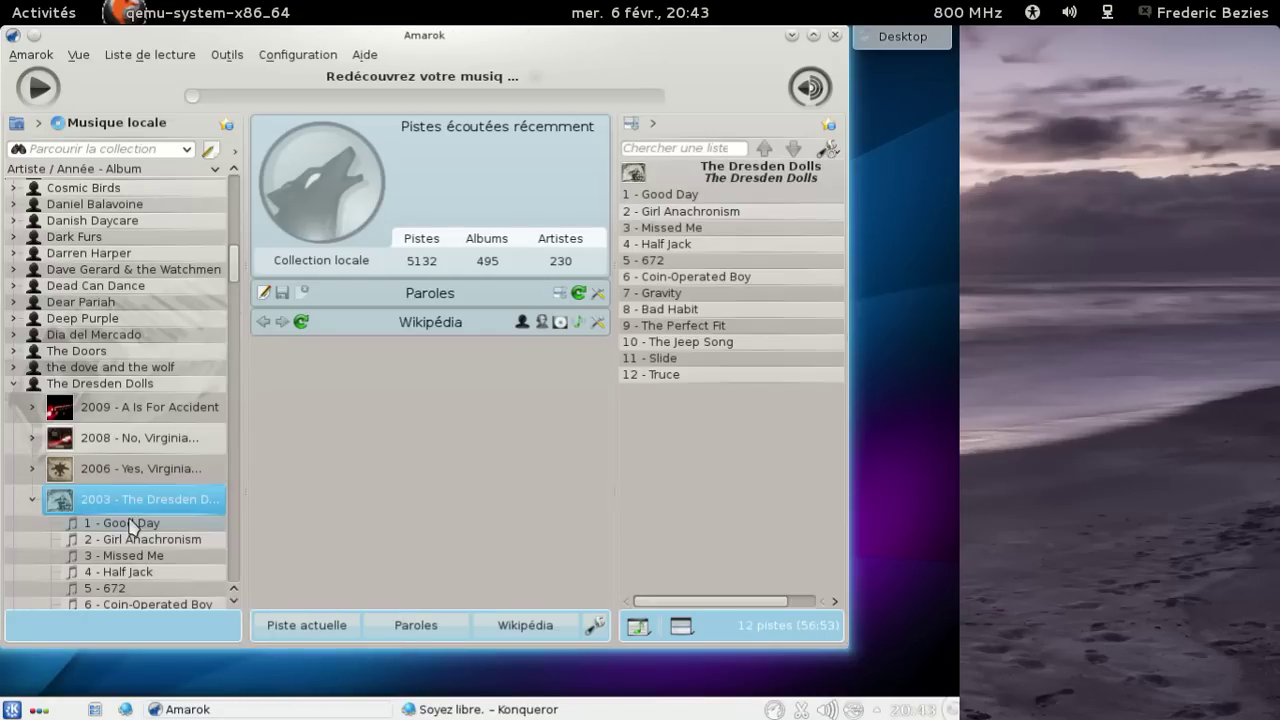
{"action": "double_click", "coordinate": [712, 194]}
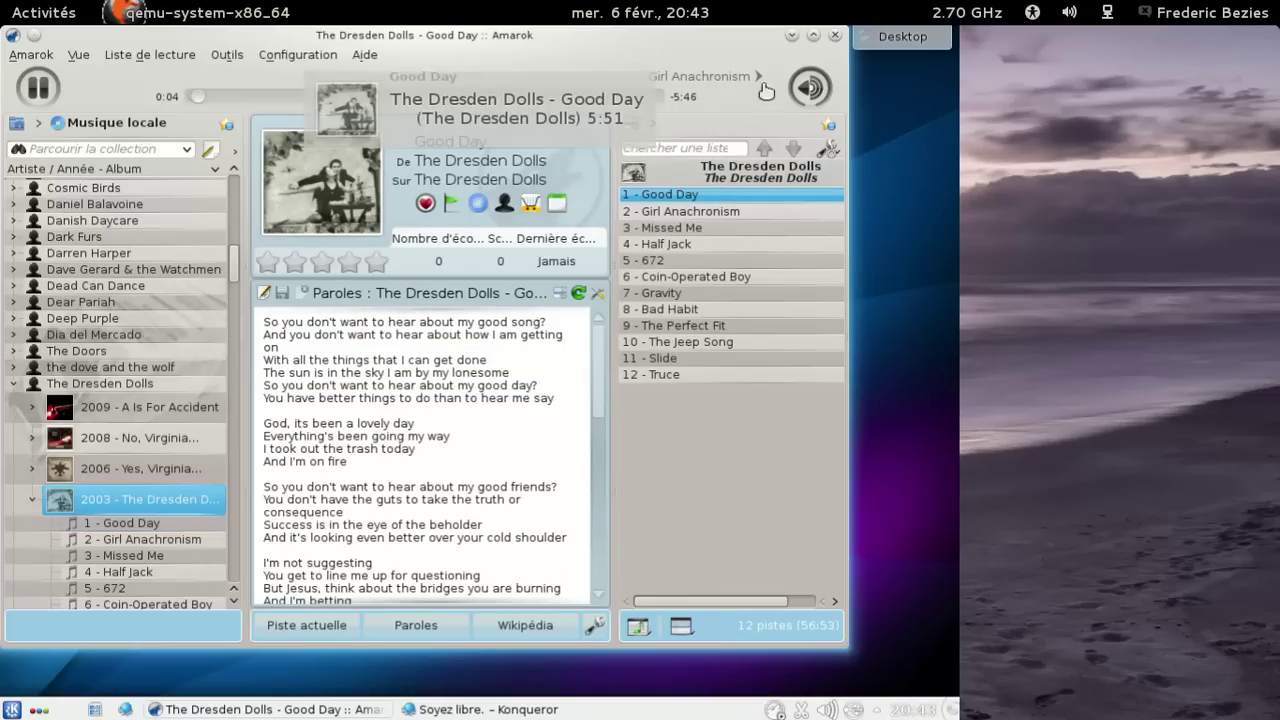
Step: View Amarok's version information and close the dialog
{"action": "left_click", "coordinate": [364, 54]}
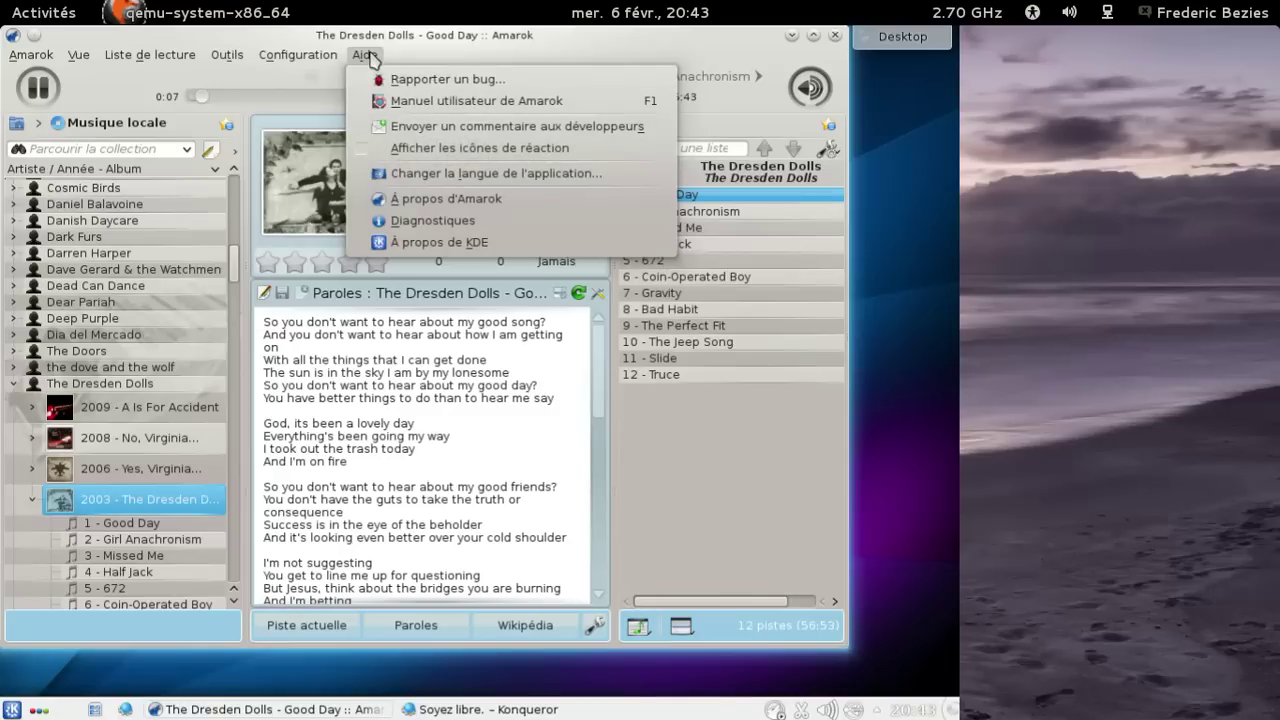
{"action": "left_click", "coordinate": [410, 204]}
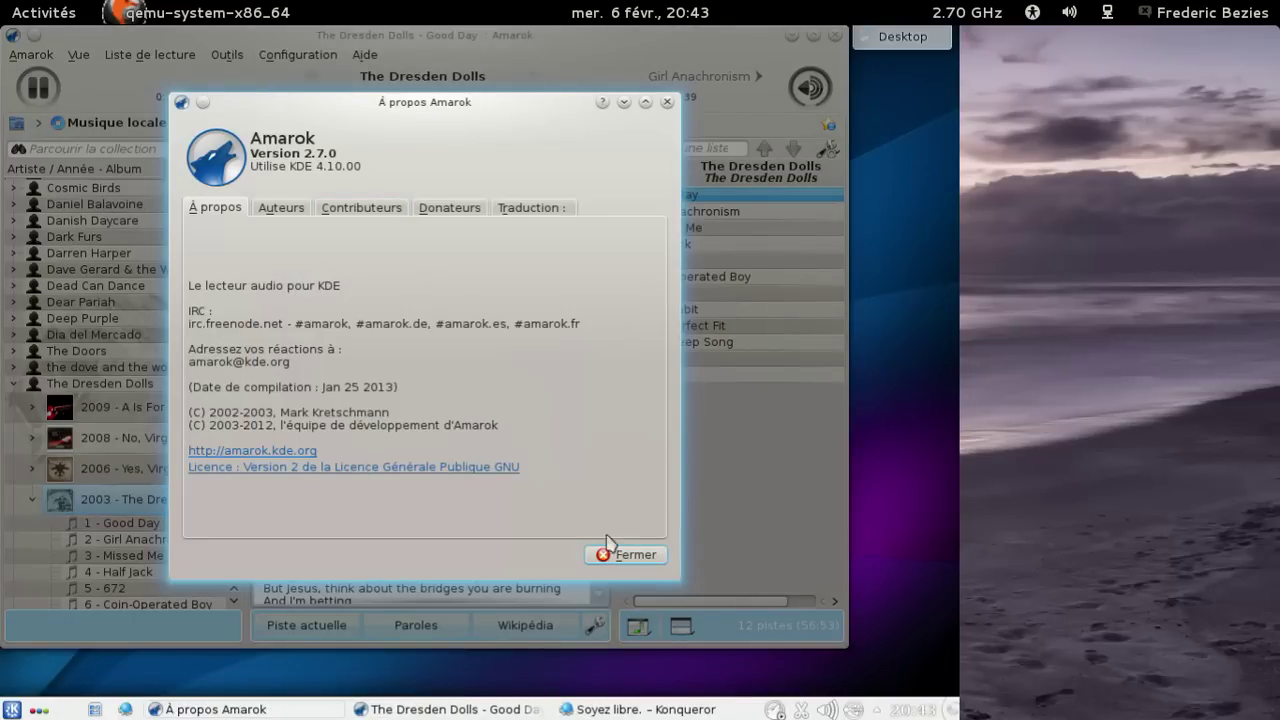
{"action": "left_click", "coordinate": [626, 554]}
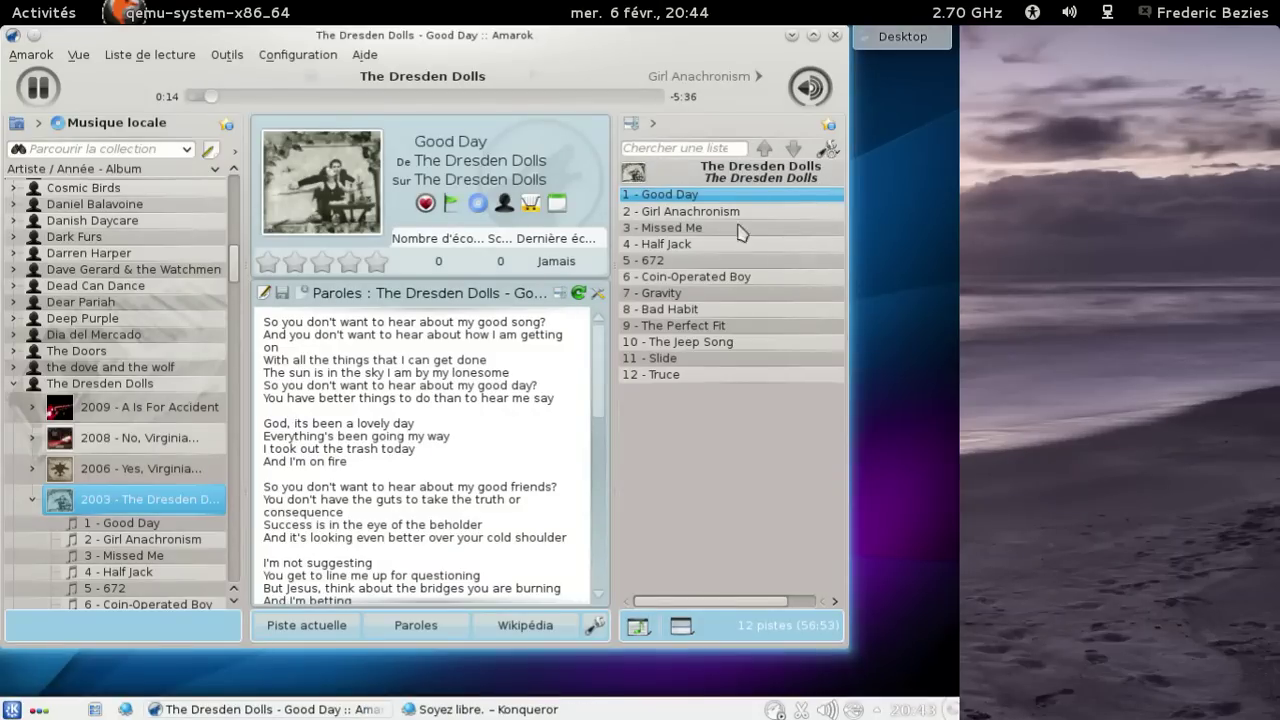
Step: Minimise Amarok and load html5test.com in Konqueror to run the HTML5 support test
{"action": "left_click", "coordinate": [793, 36]}
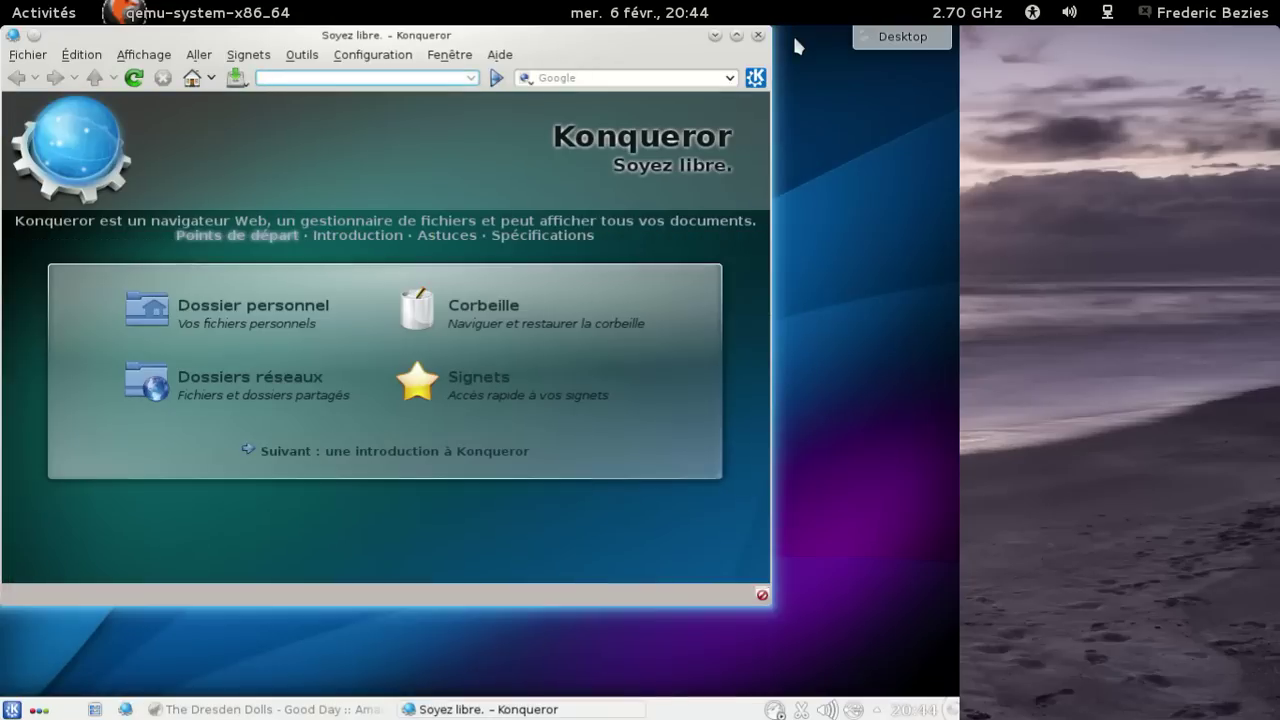
{"action": "type", "text": "htm"}
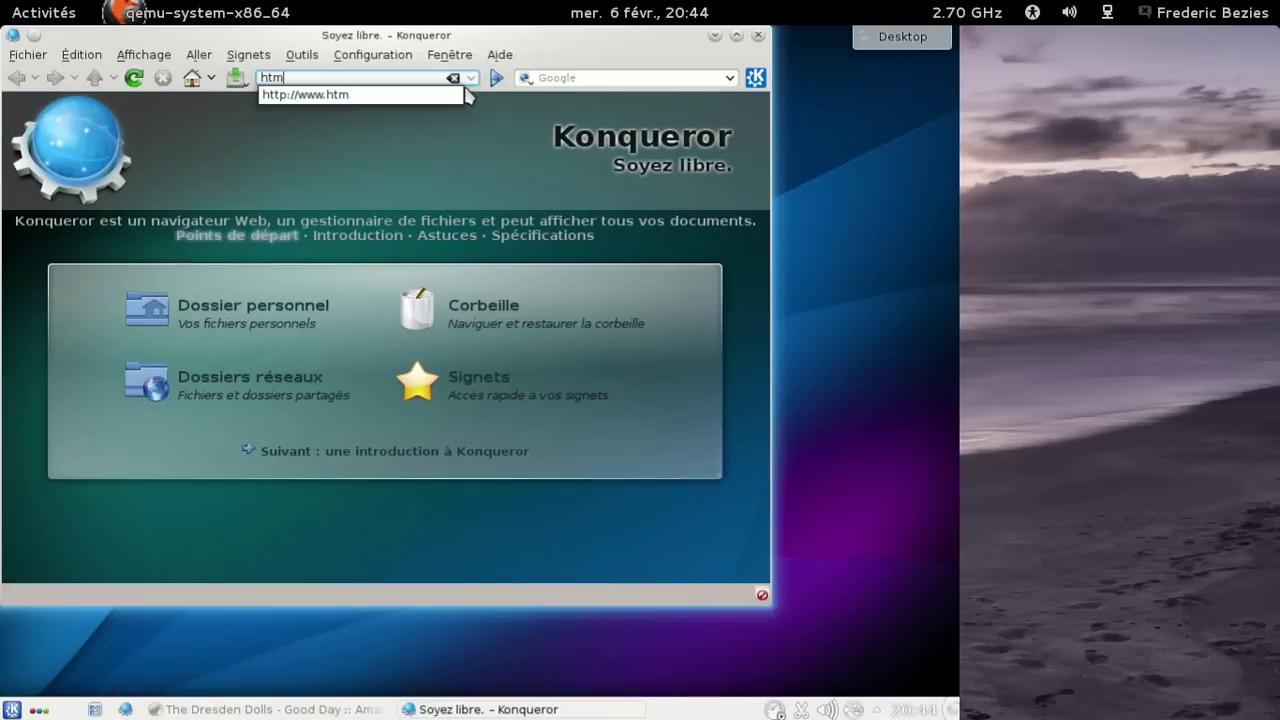
{"action": "type", "text": "ltest"}
{"action": "type", "text": "test.com"}
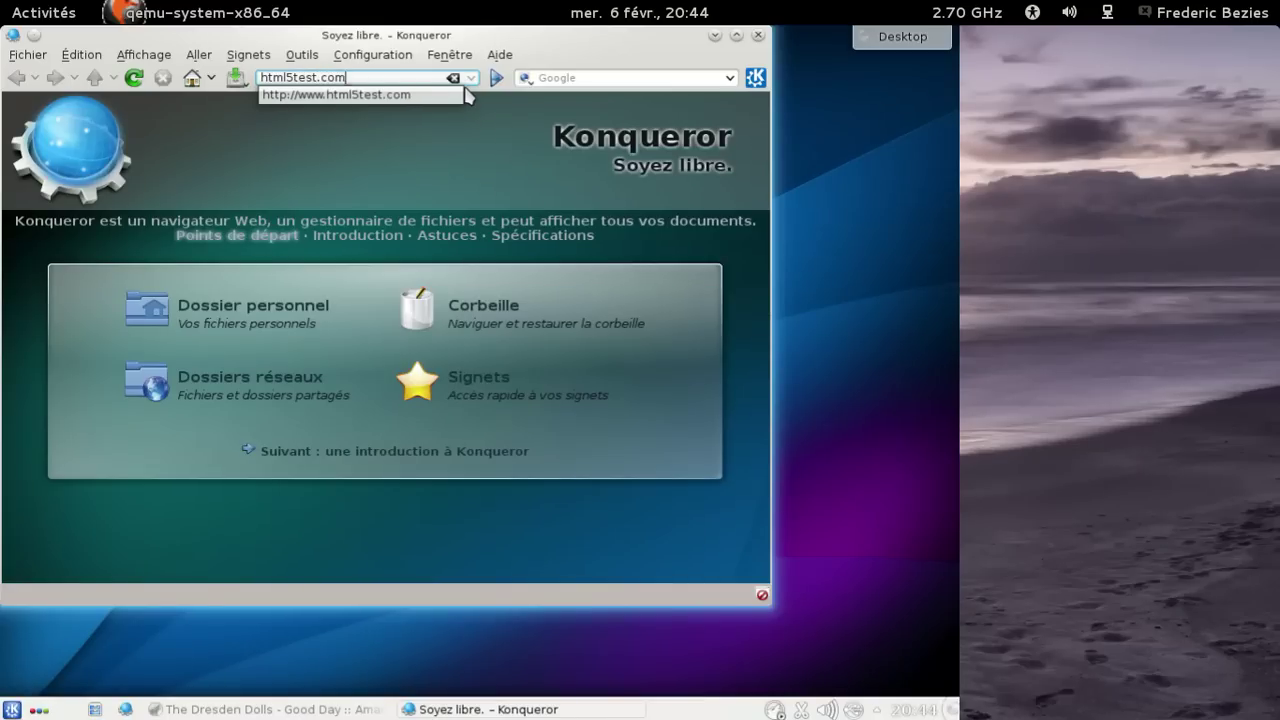
{"action": "key", "text": "Return"}
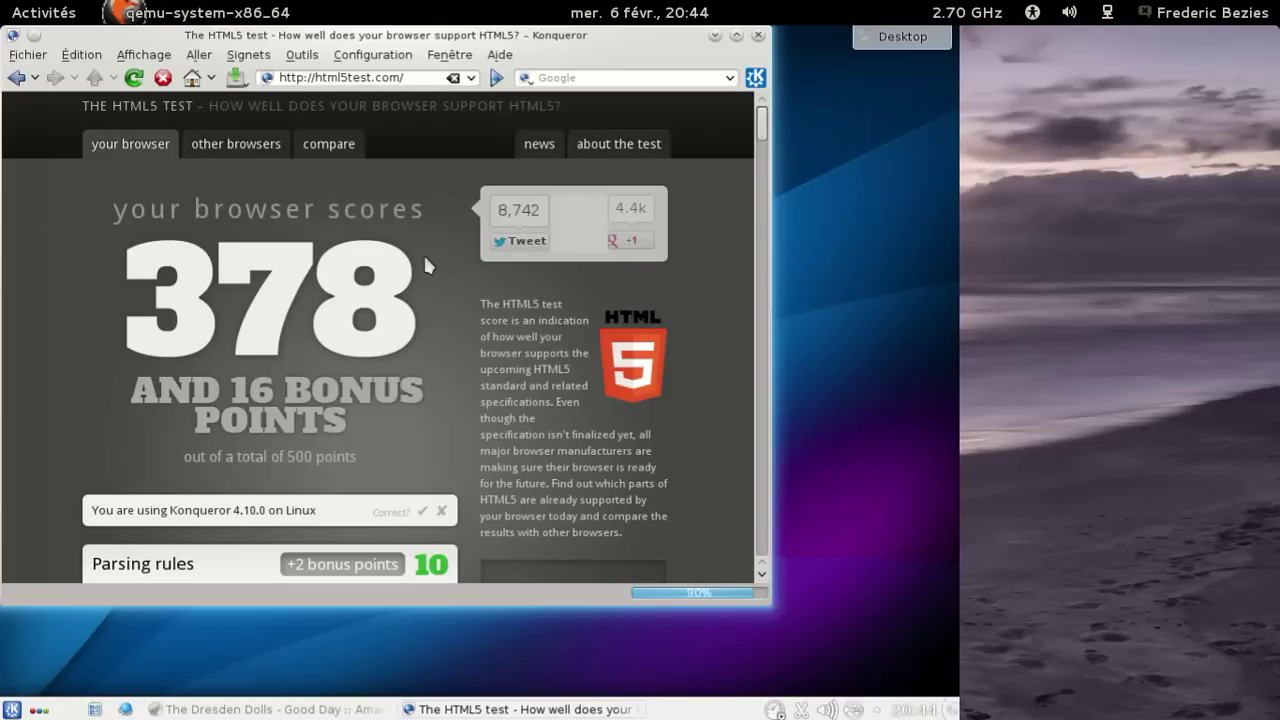
Step: Set Konqueror's default web browsing engine to KHTML and reload the HTML5 test page
{"action": "left_click", "coordinate": [372, 54]}
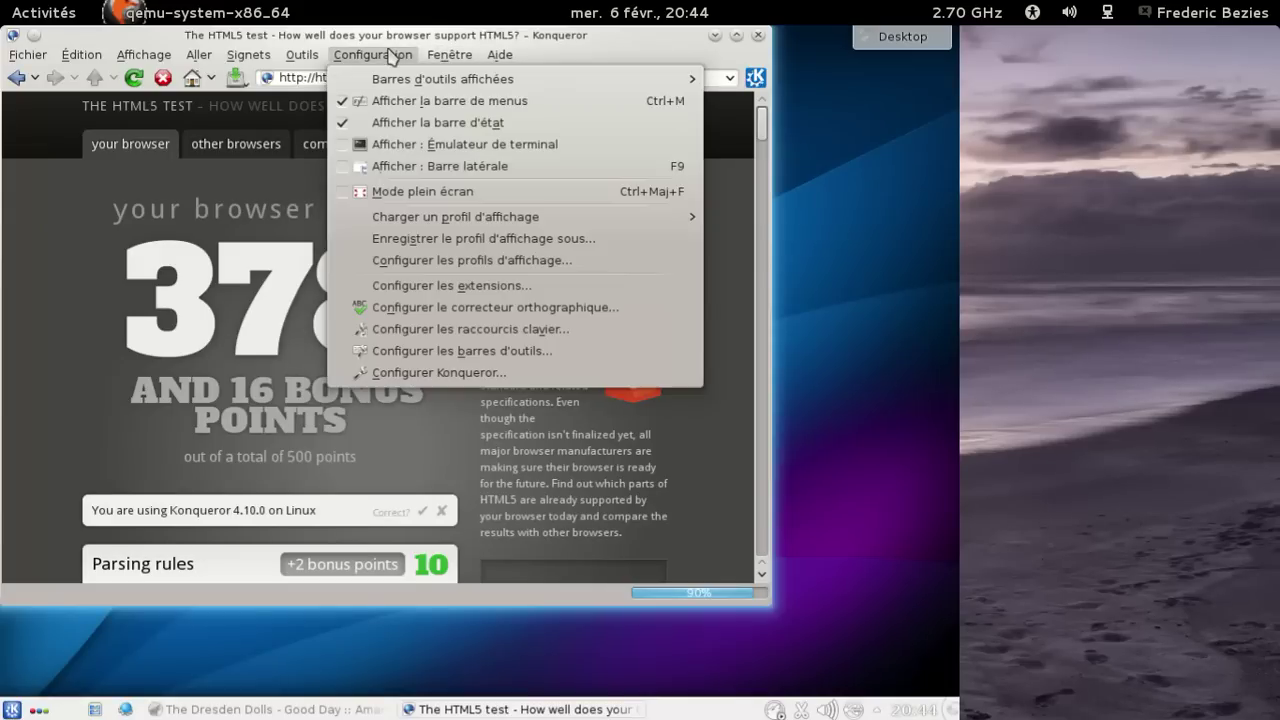
{"action": "left_click", "coordinate": [440, 372]}
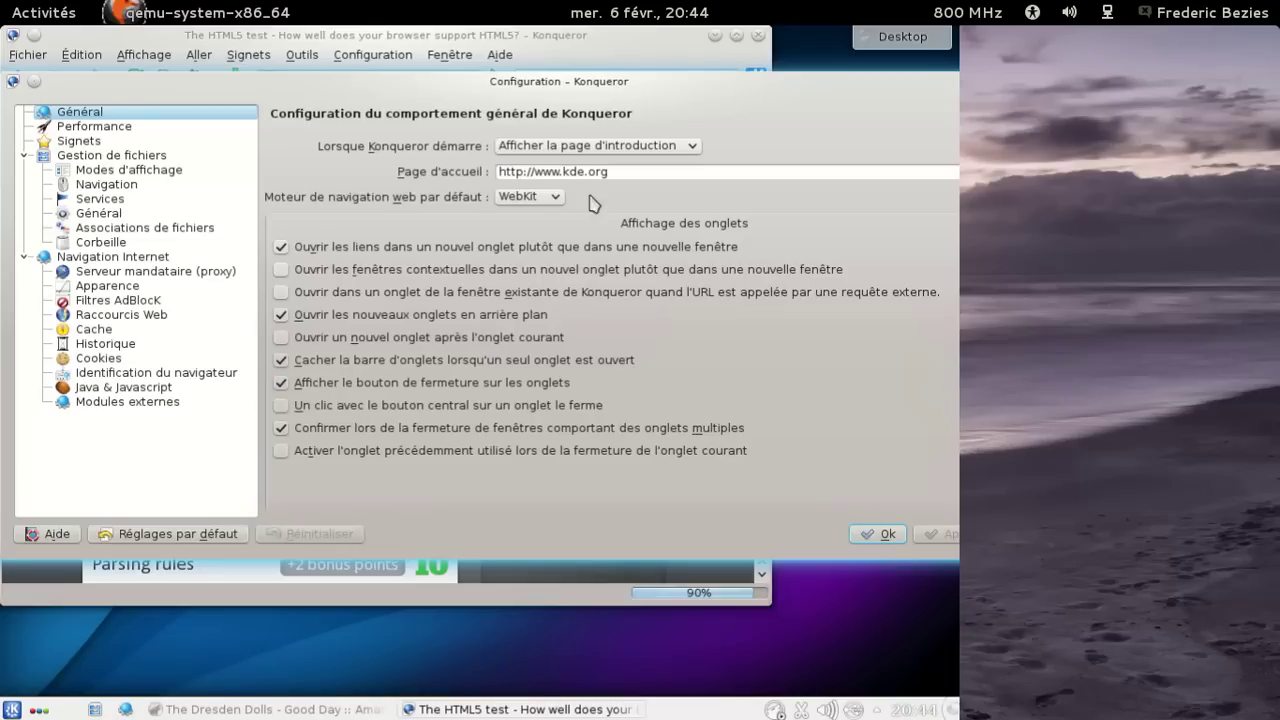
{"action": "left_click", "coordinate": [528, 196]}
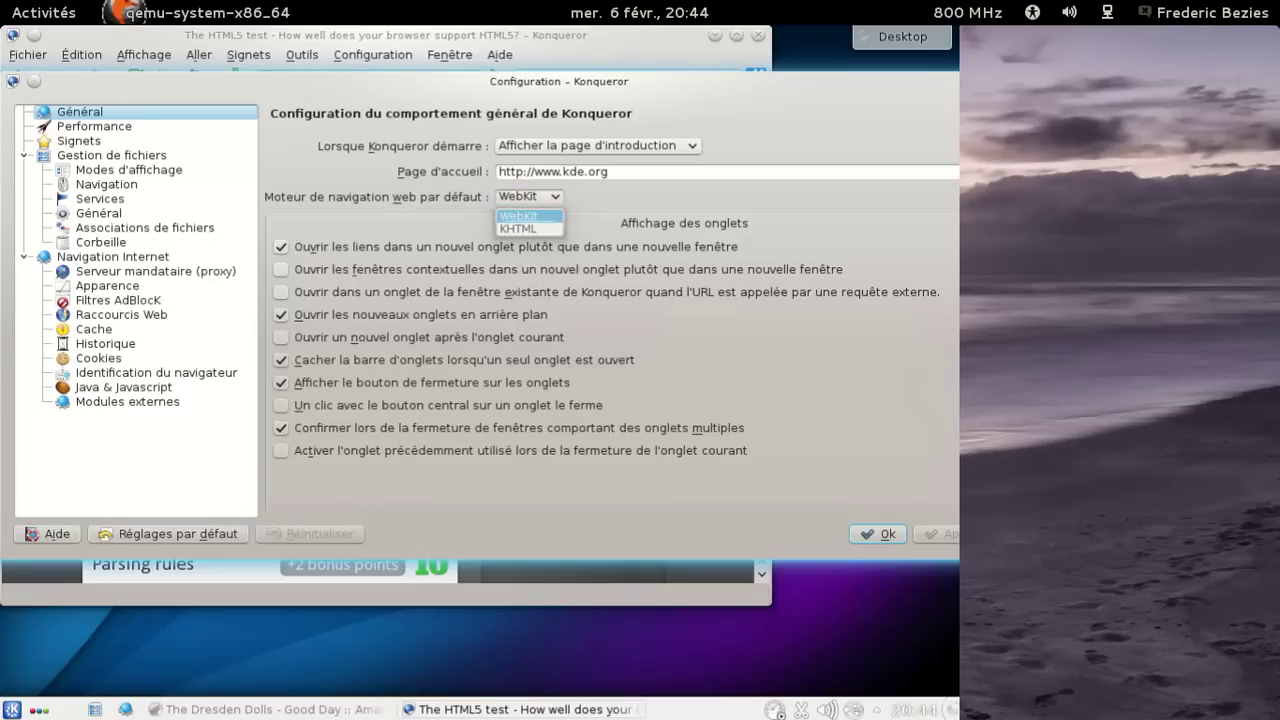
{"action": "left_click", "coordinate": [516, 228]}
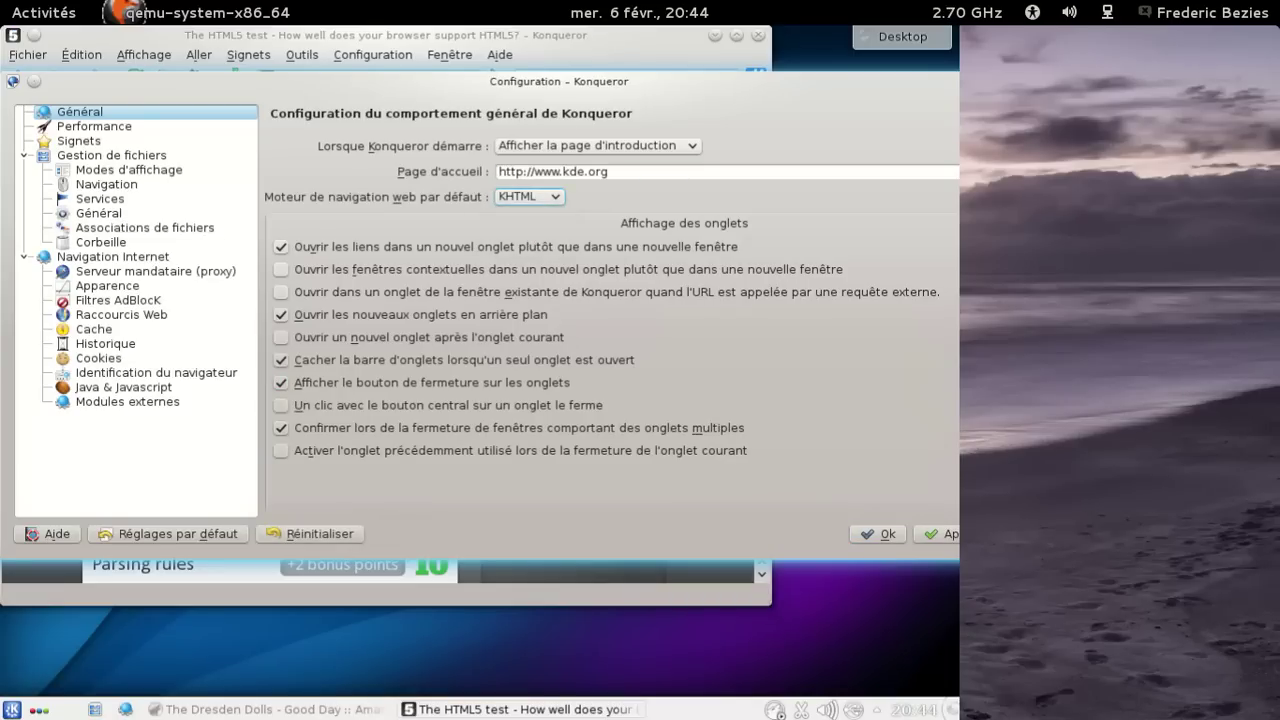
{"action": "left_click", "coordinate": [886, 534]}
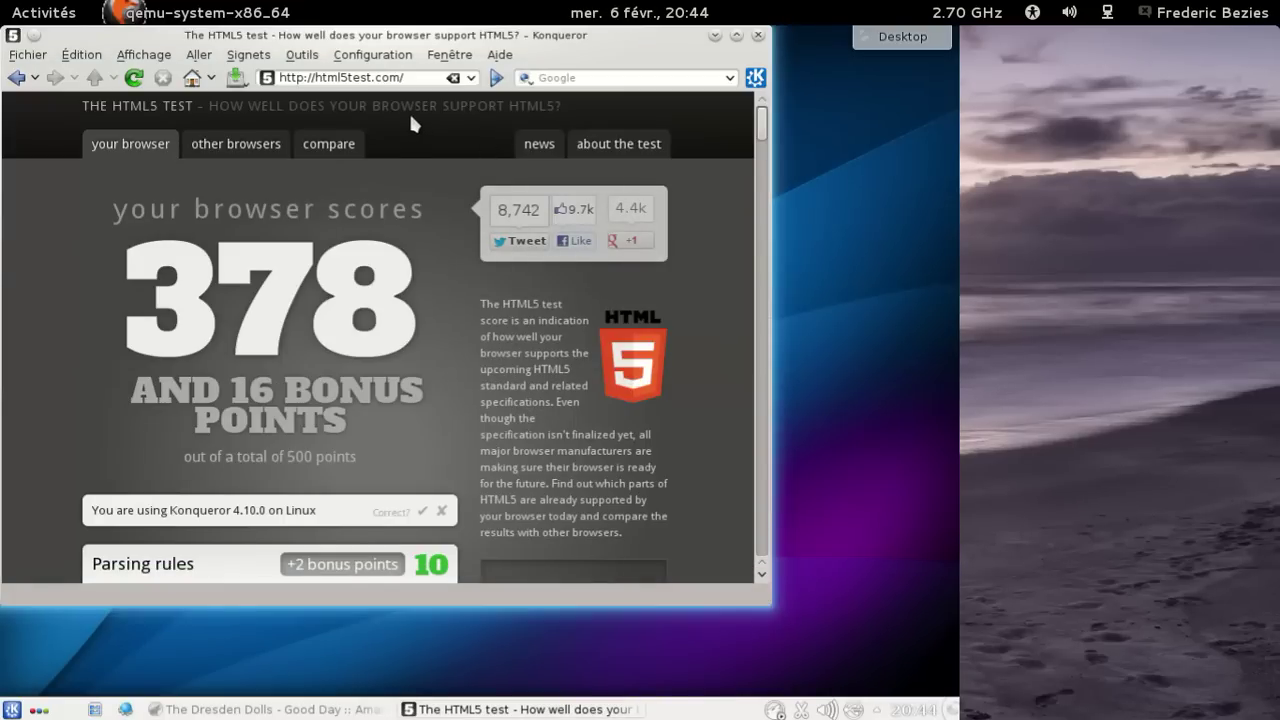
{"action": "key", "text": "F5"}
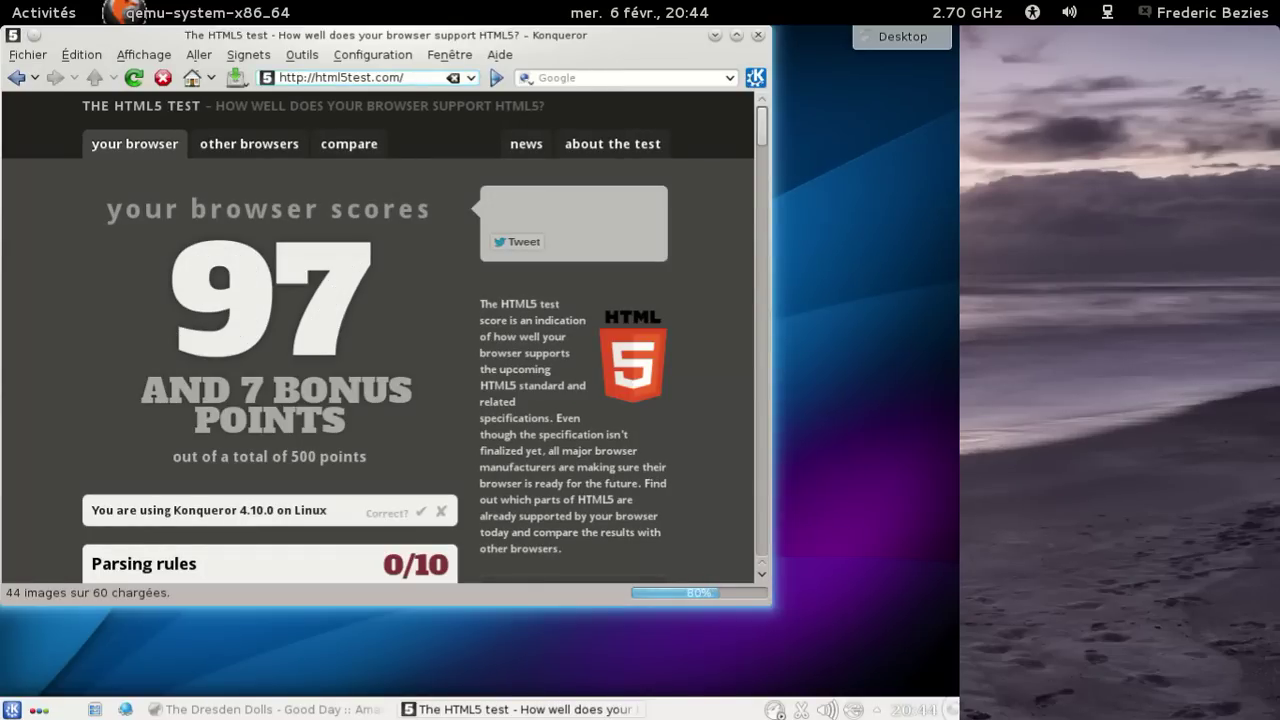
Step: Set Konqueror's default web browsing engine to WebKit and reload the HTML5 test page
{"action": "left_click", "coordinate": [372, 54]}
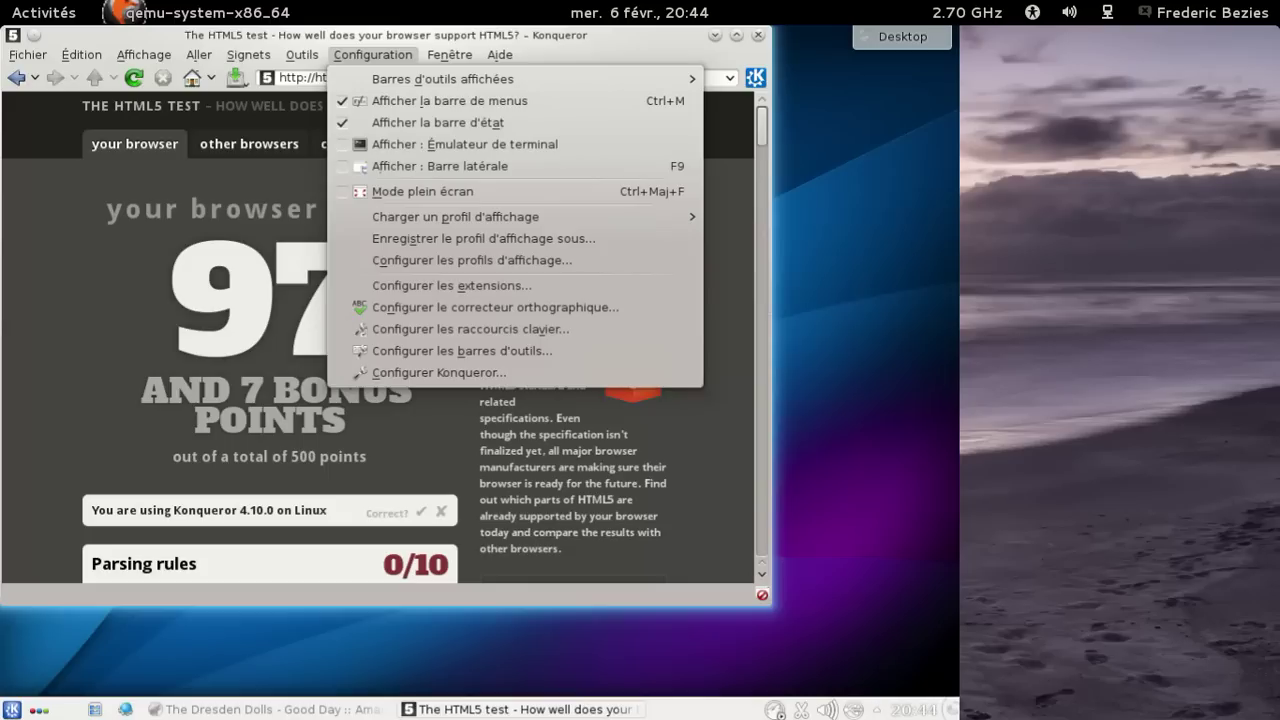
{"action": "left_click", "coordinate": [430, 369]}
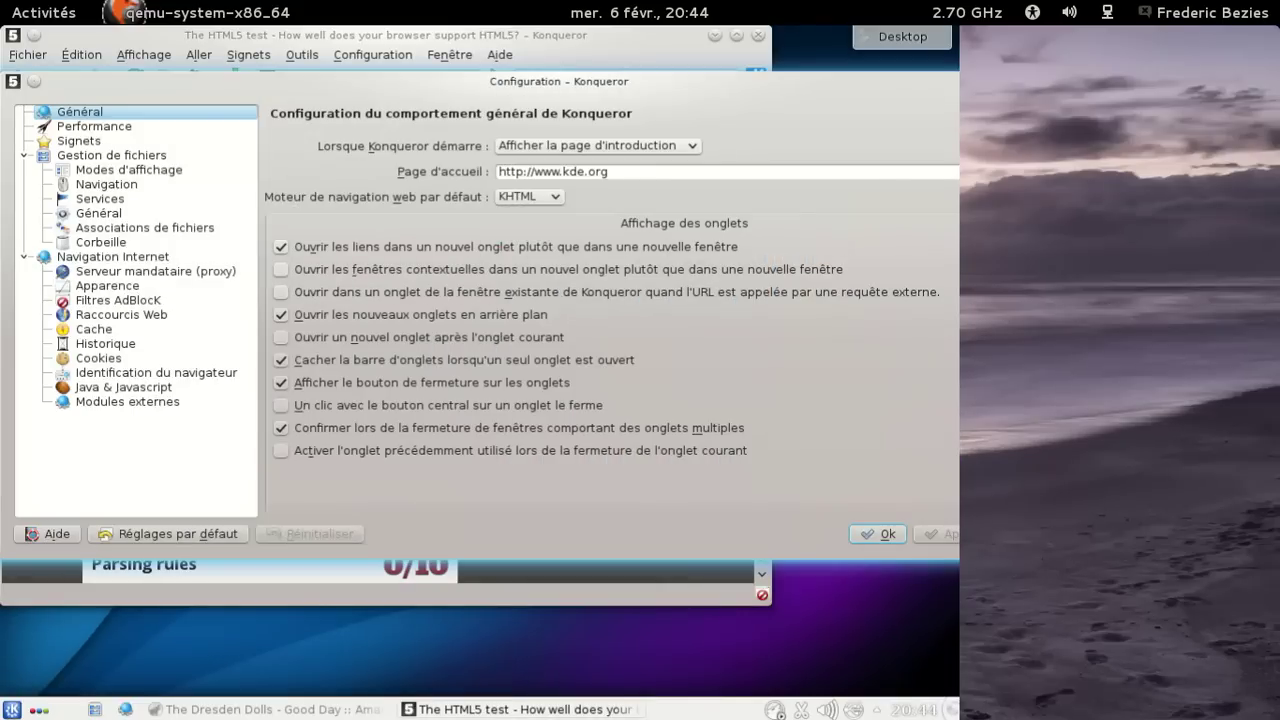
{"action": "left_click", "coordinate": [528, 196]}
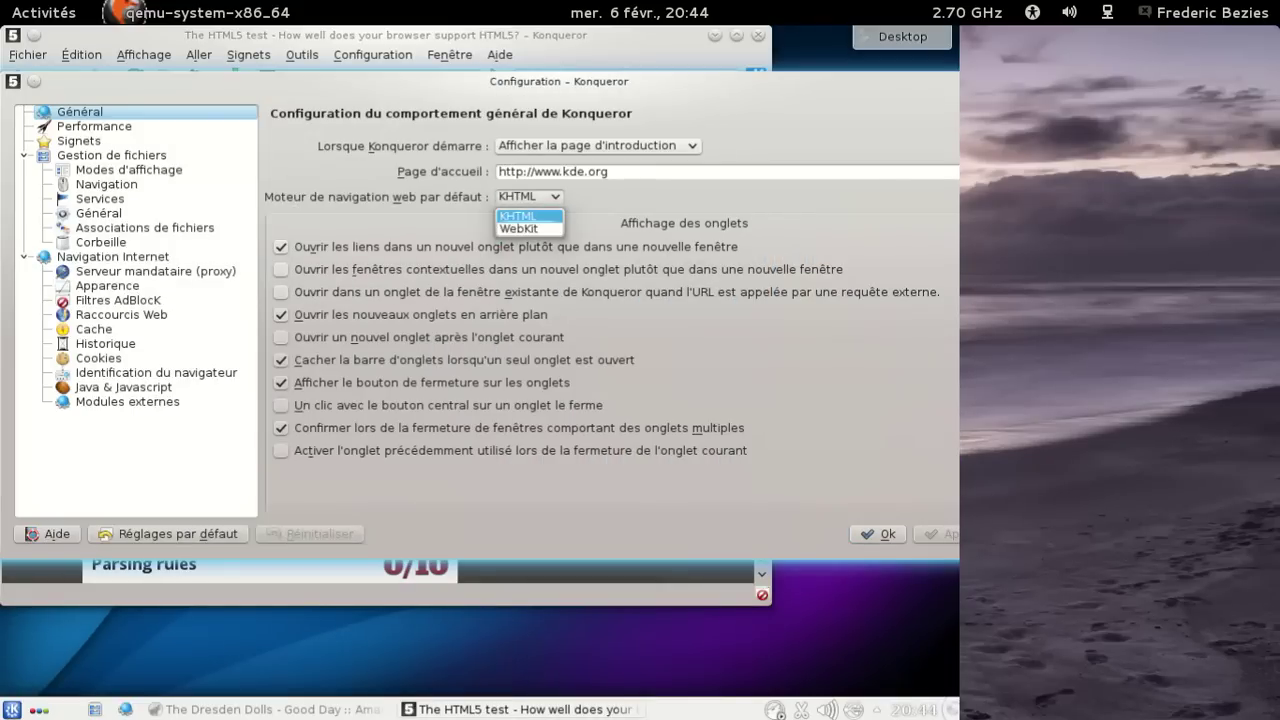
{"action": "left_click", "coordinate": [518, 229]}
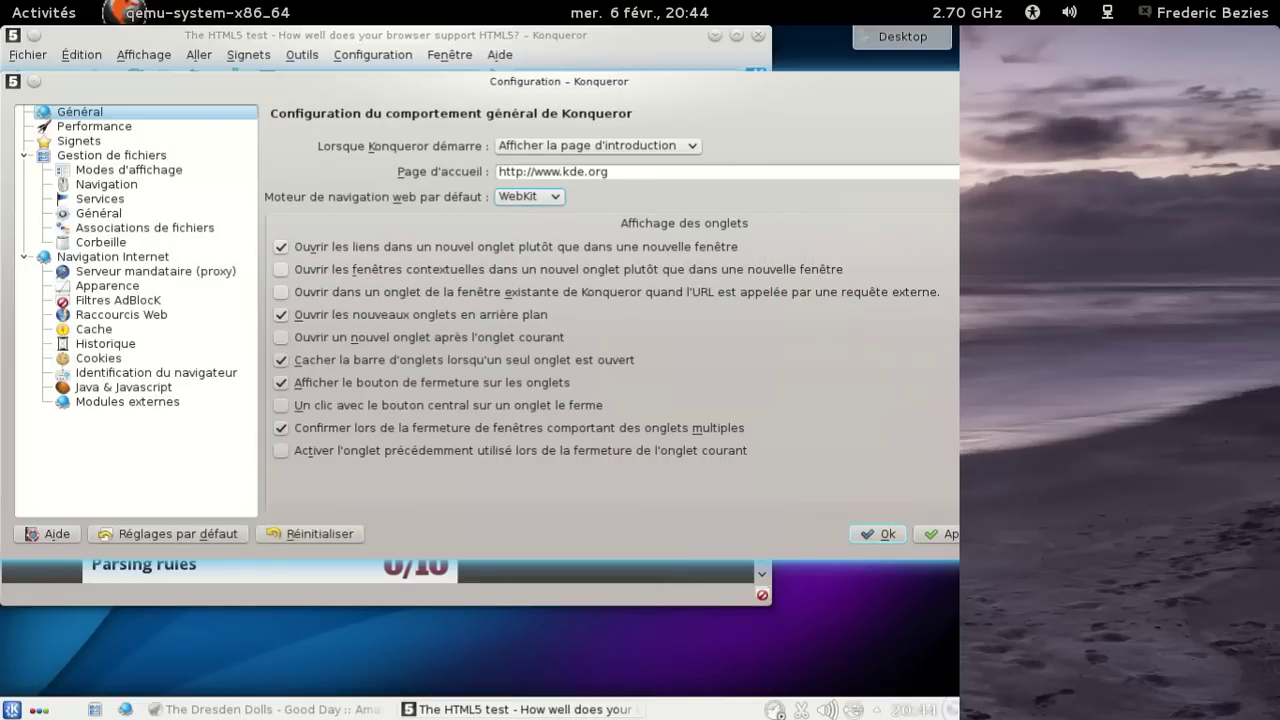
{"action": "left_click", "coordinate": [878, 534]}
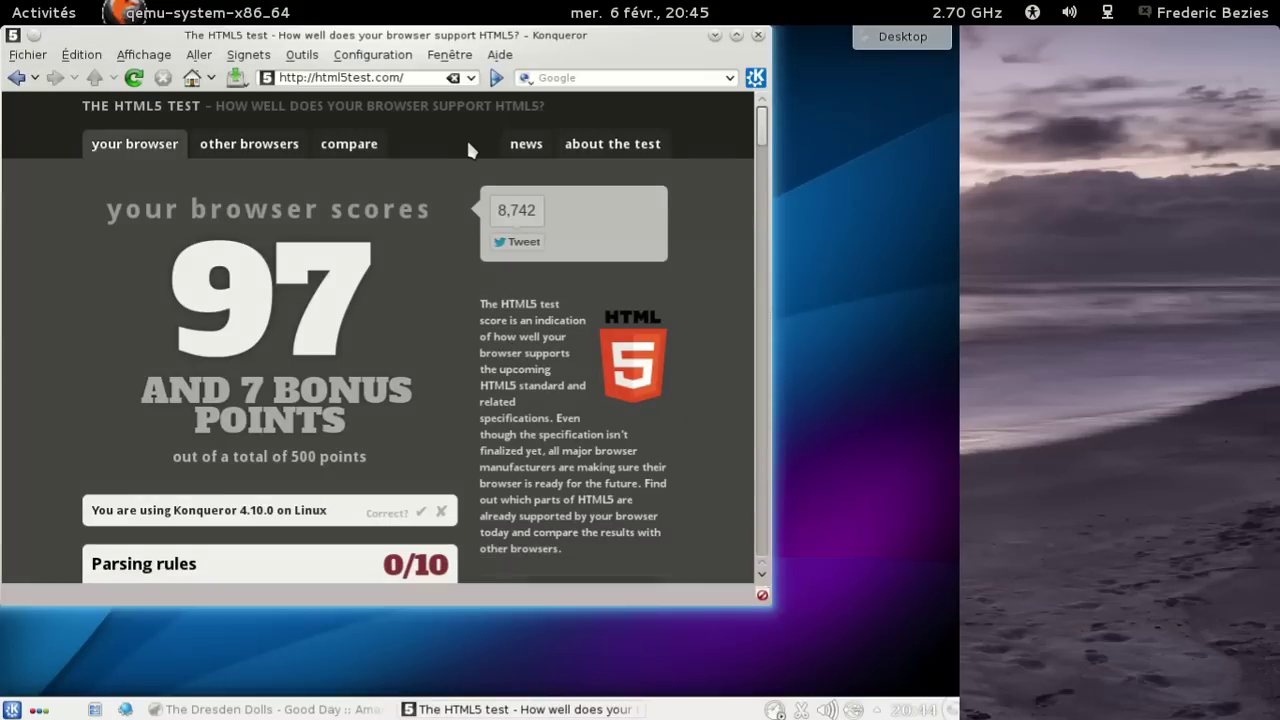
{"action": "key", "text": "F5"}
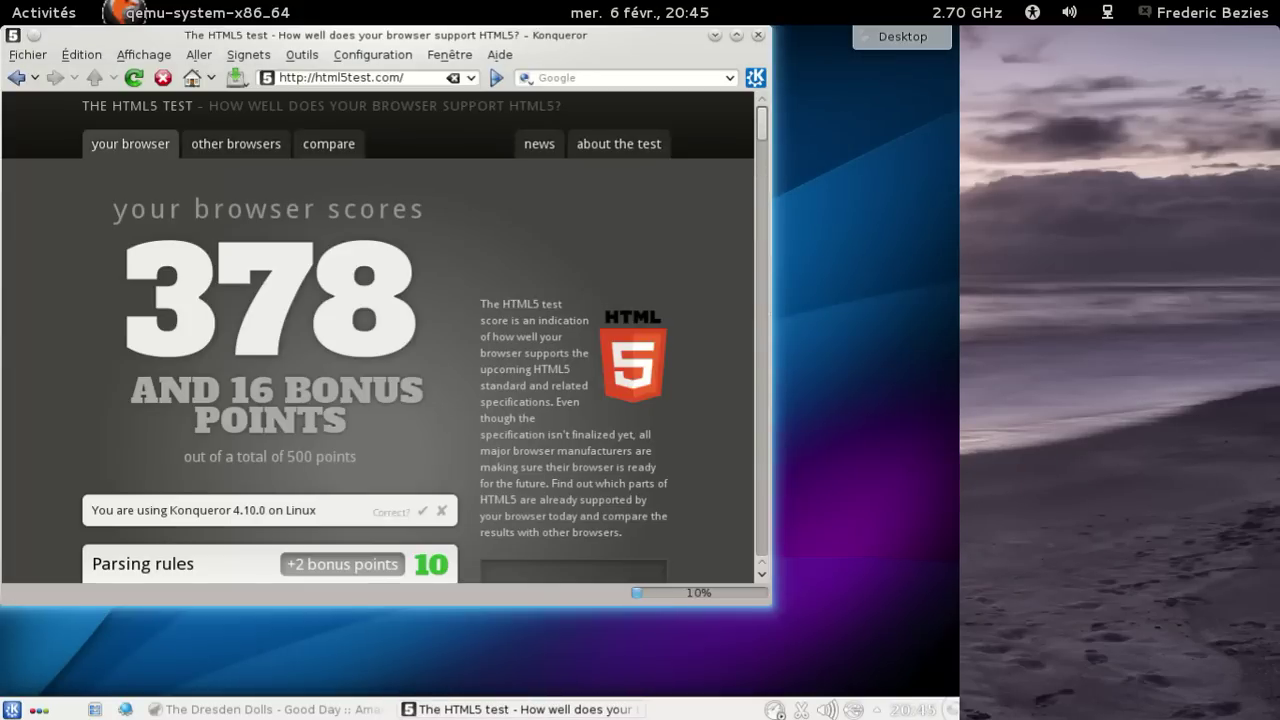
Step: Mark the detected browser as correct on the HTML5 test page and close Konqueror
{"action": "left_click", "coordinate": [422, 510]}
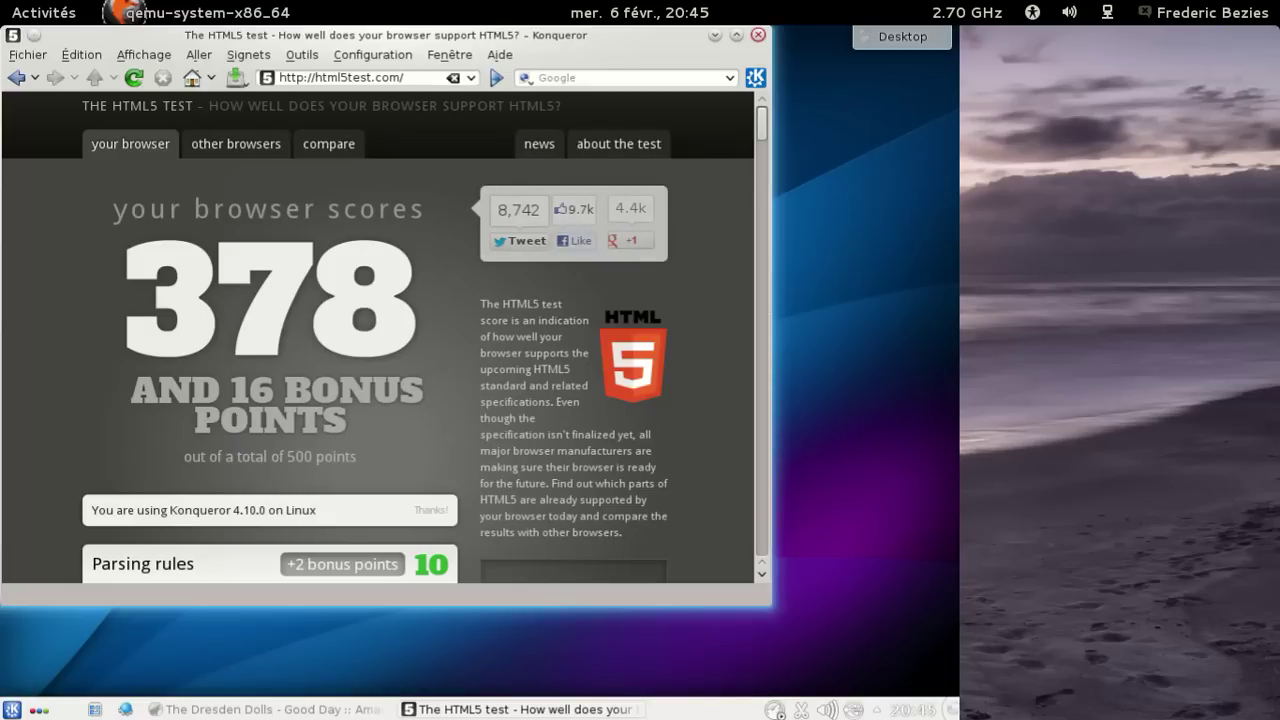
{"action": "left_click", "coordinate": [758, 34]}
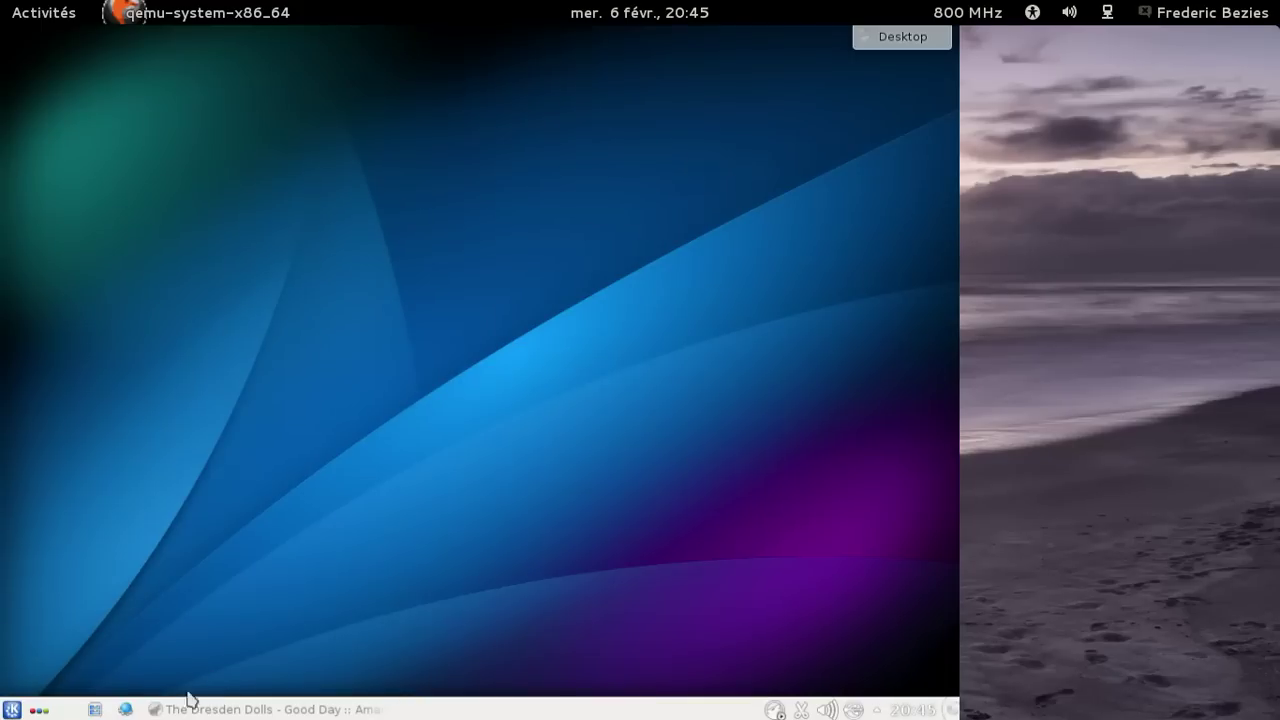
Step: Launch the Dolphin file manager and show its menu bar
{"action": "left_click", "coordinate": [97, 710]}
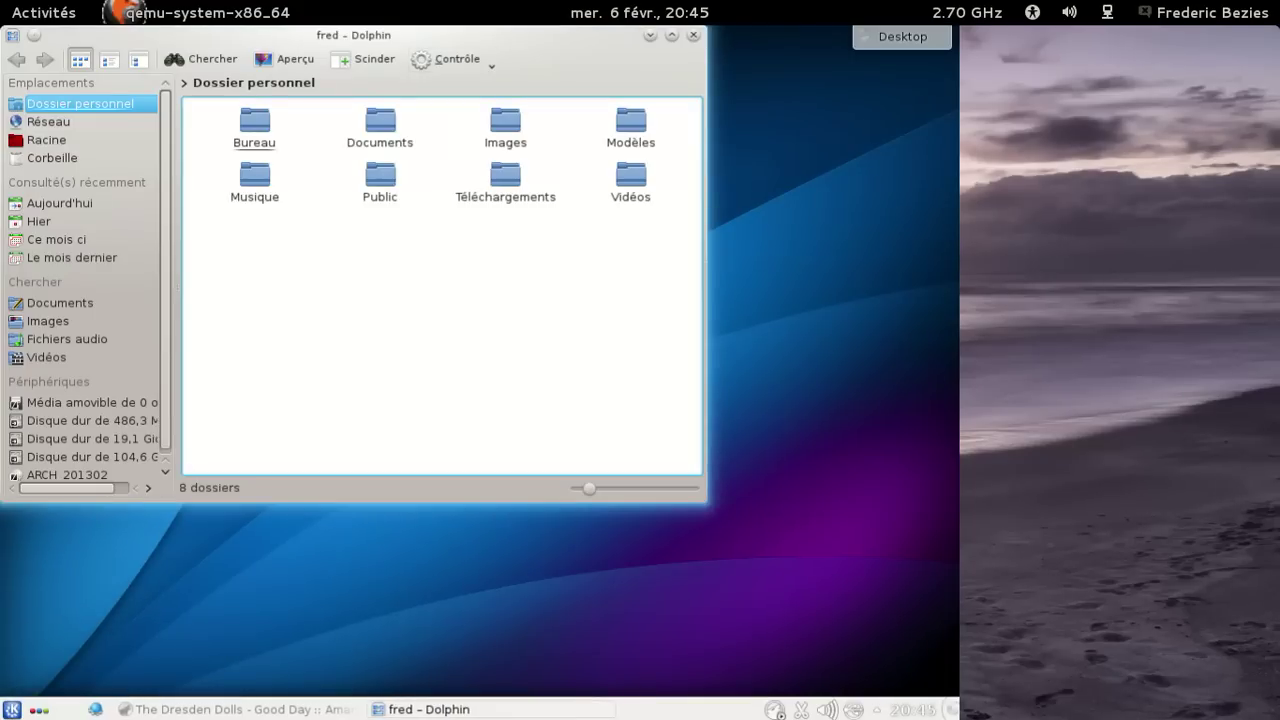
{"action": "left_click", "coordinate": [490, 66]}
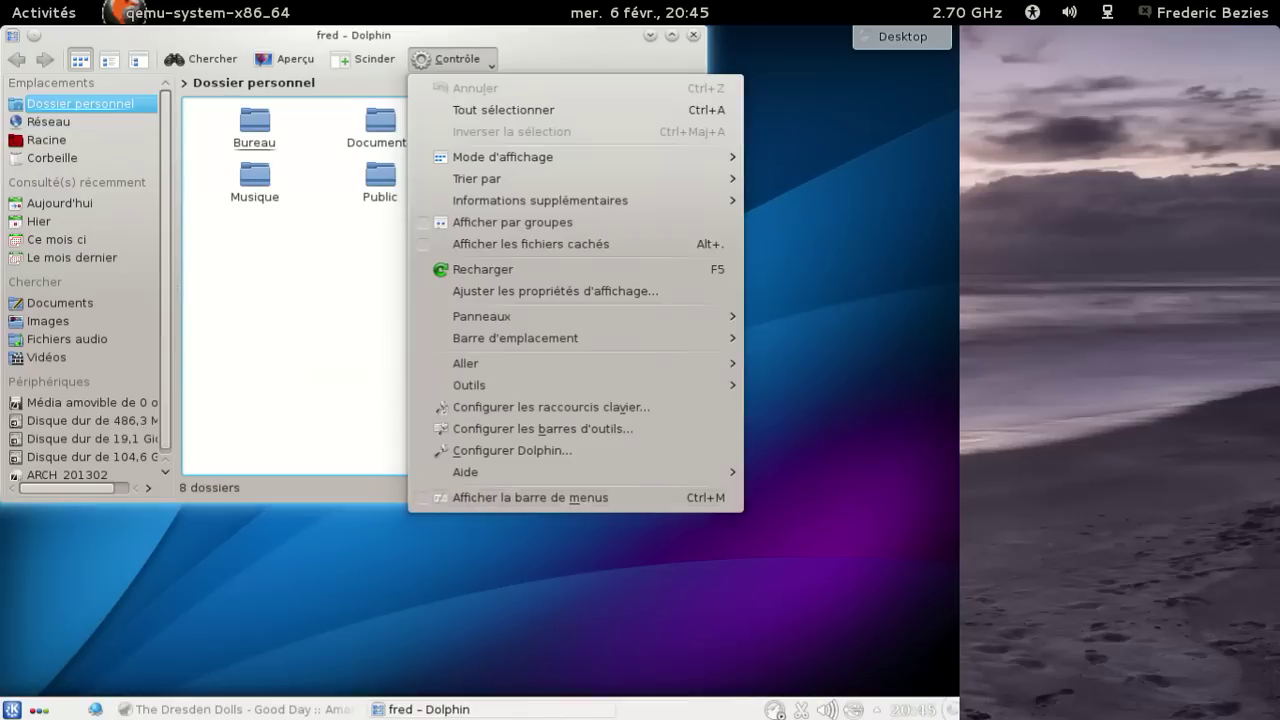
{"action": "left_click", "coordinate": [530, 497]}
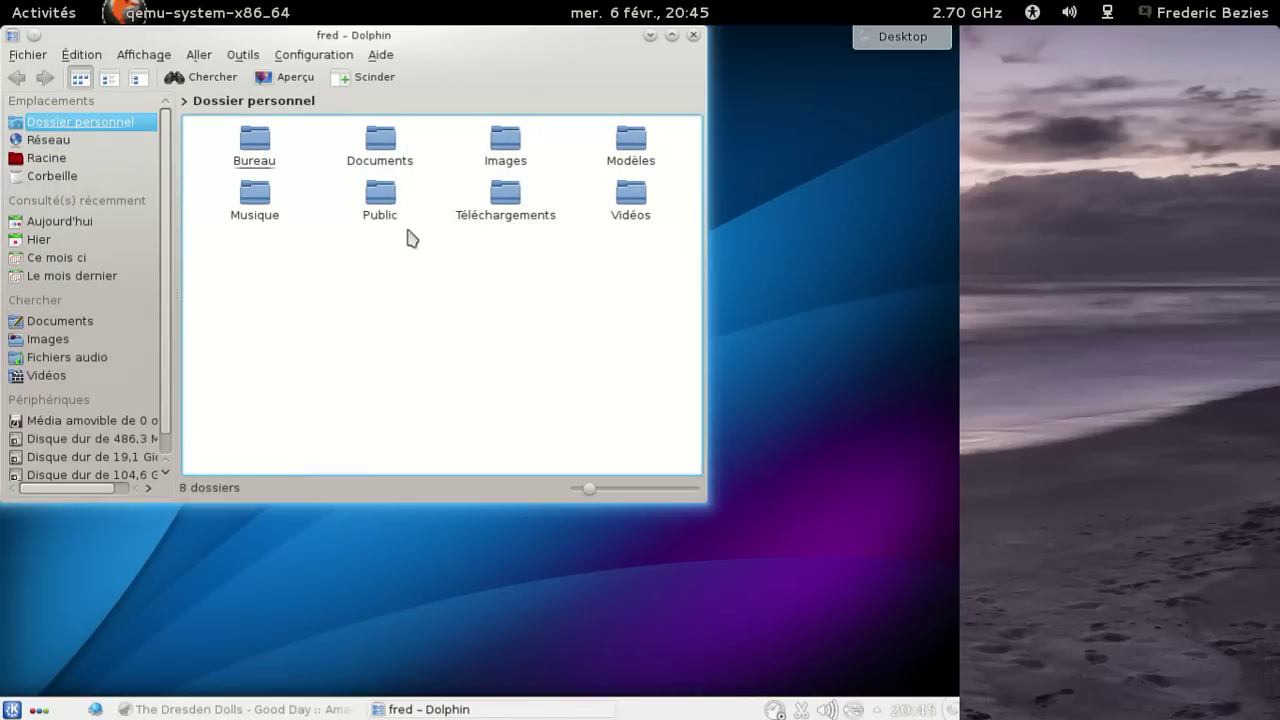
Step: View Dolphin's version information and close the dialog
{"action": "left_click", "coordinate": [381, 55]}
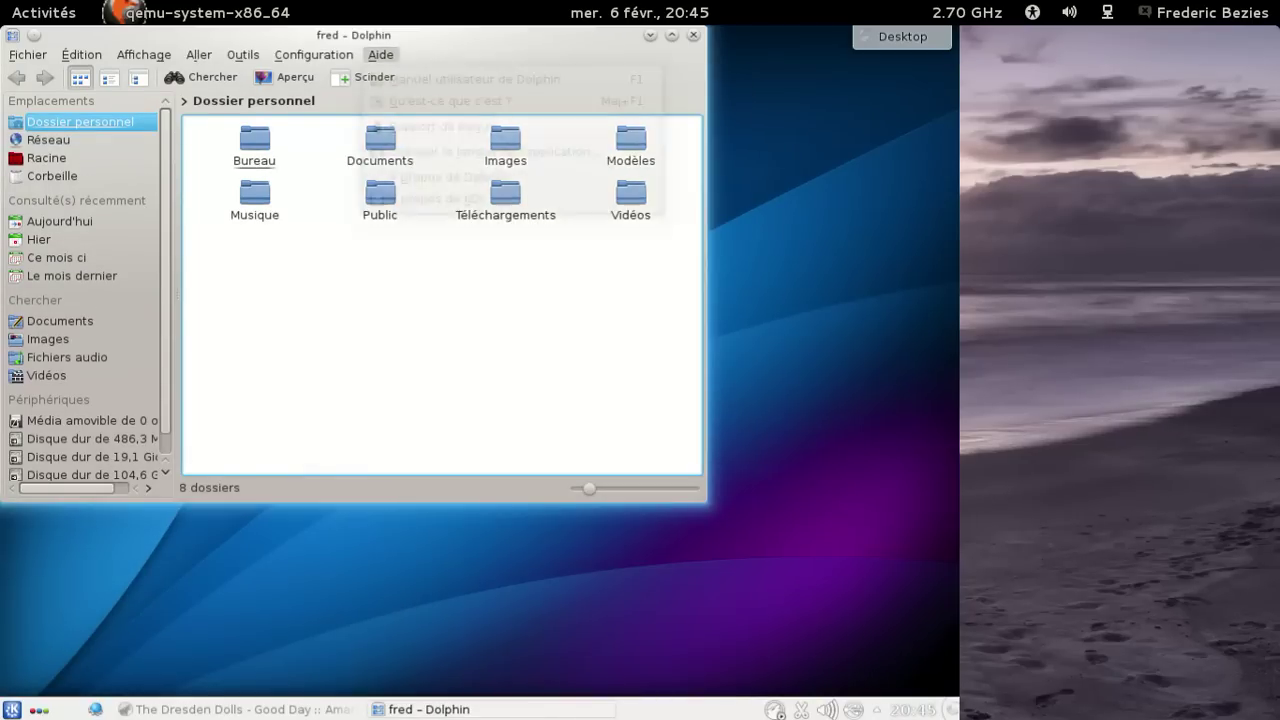
{"action": "left_click", "coordinate": [448, 177]}
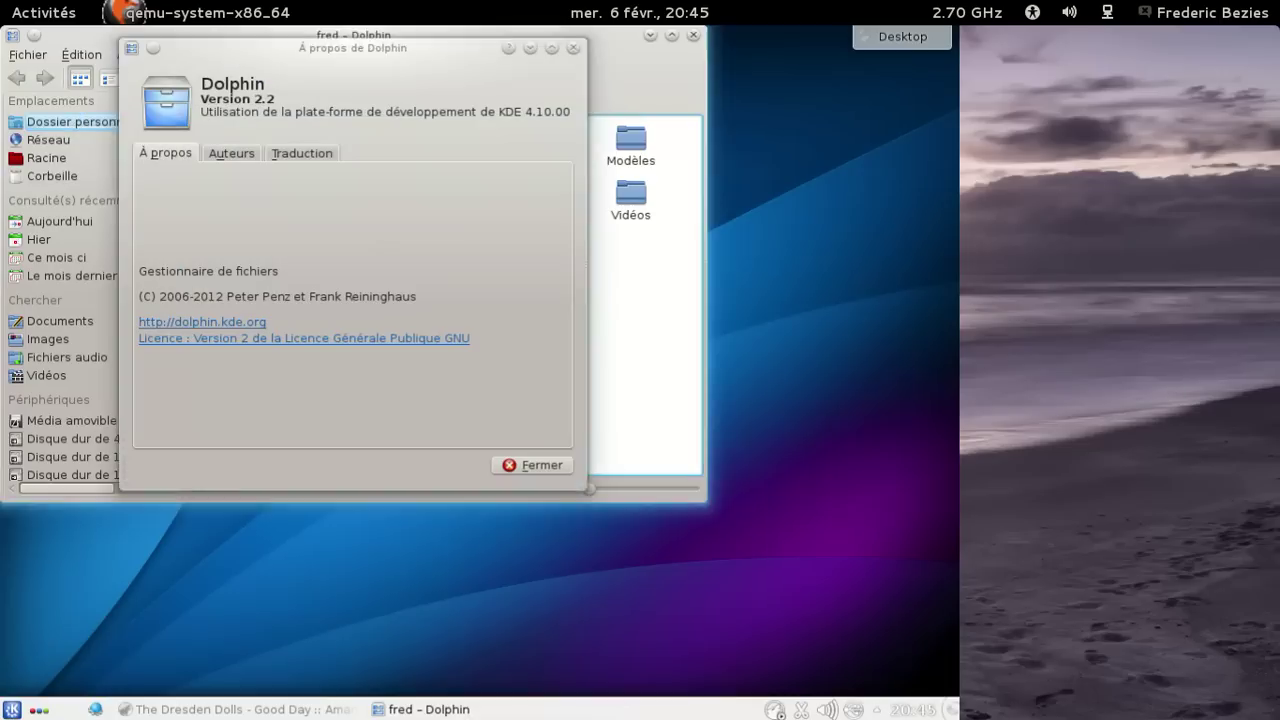
{"action": "key", "text": "Escape"}
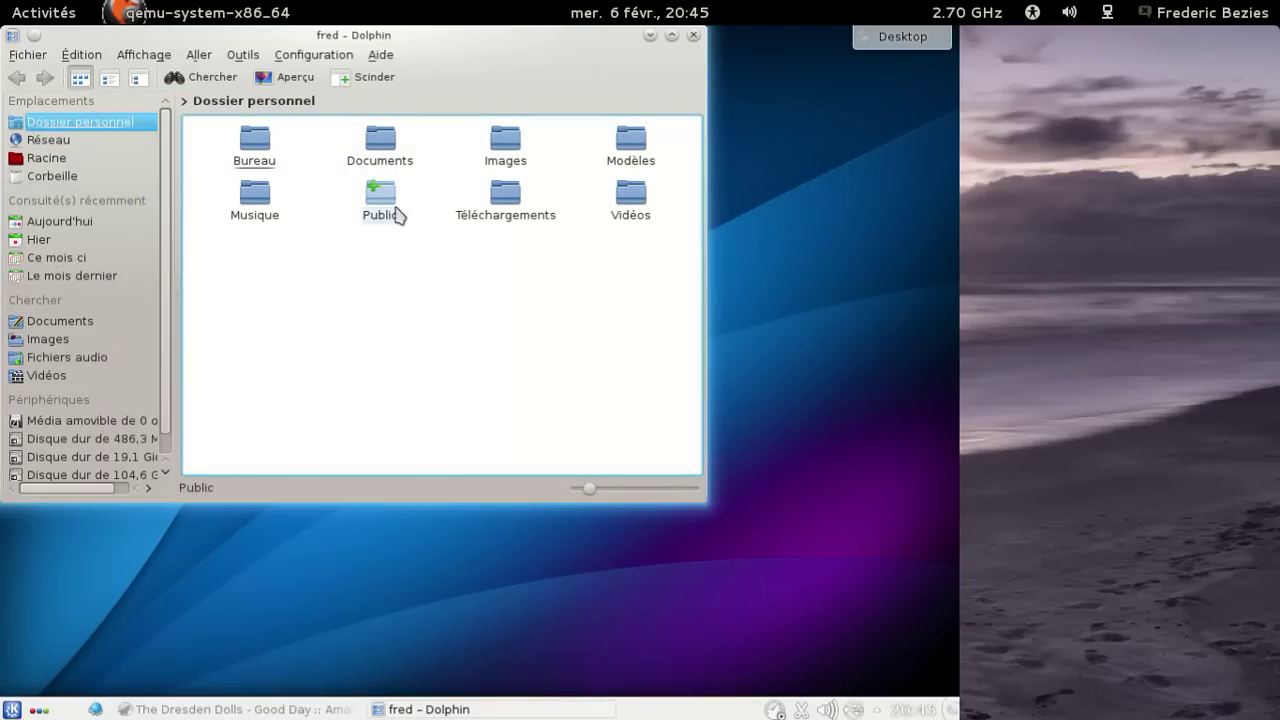
Step: Browse the artist folders inside the Musique folder and close Dolphin
{"action": "key", "text": "Return"}
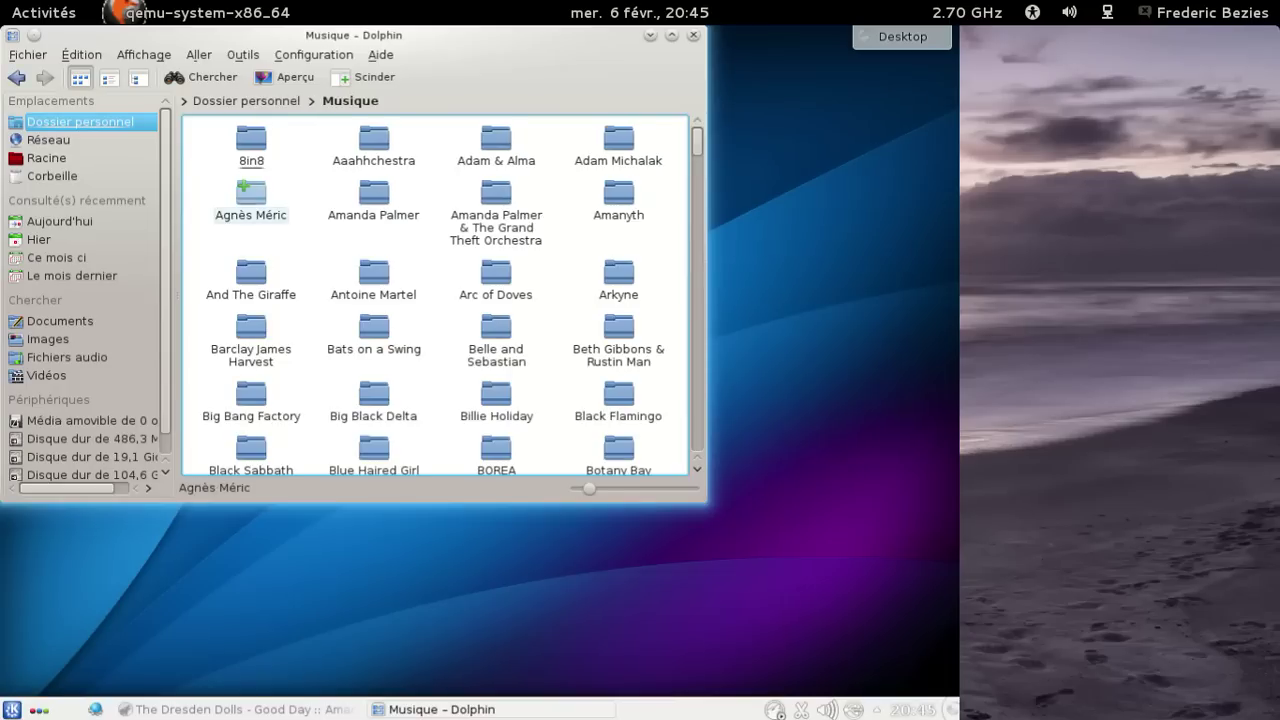
{"action": "scroll", "coordinate": [435, 295], "scroll_direction": "down", "scroll_amount": 2}
{"action": "scroll", "coordinate": [443, 295], "scroll_direction": "down", "scroll_amount": 20}
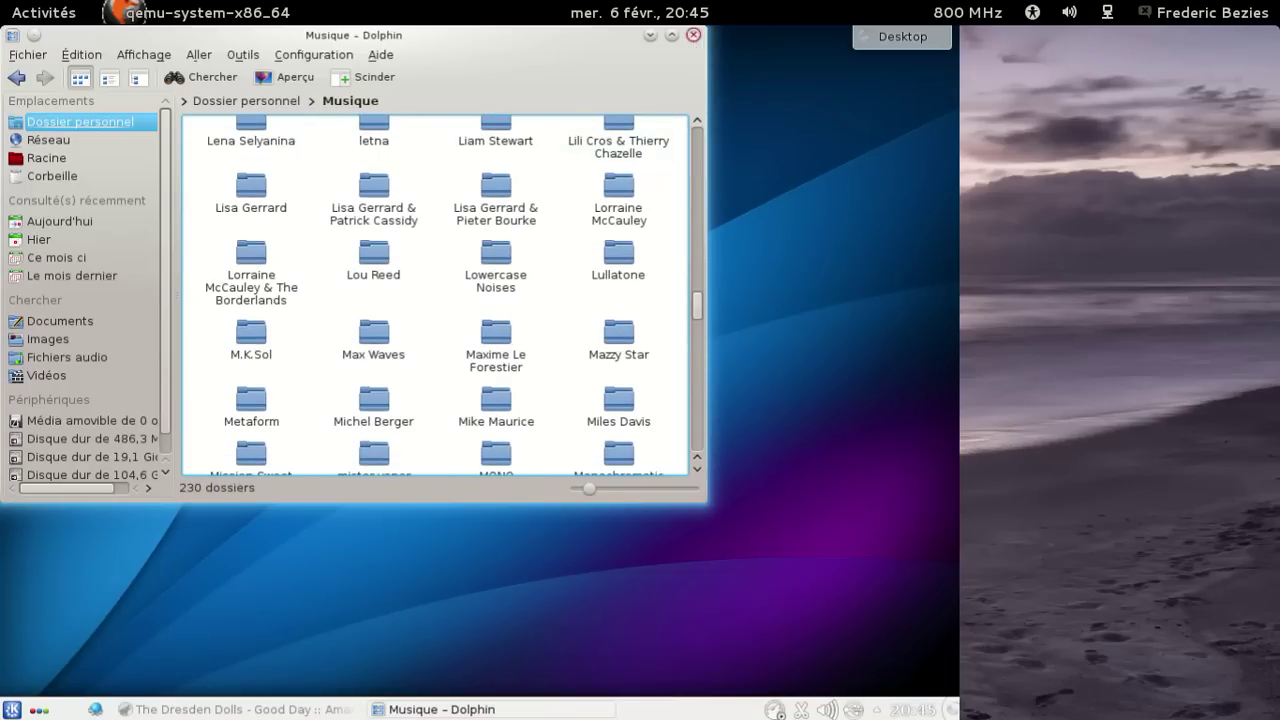
{"action": "left_click", "coordinate": [693, 35]}
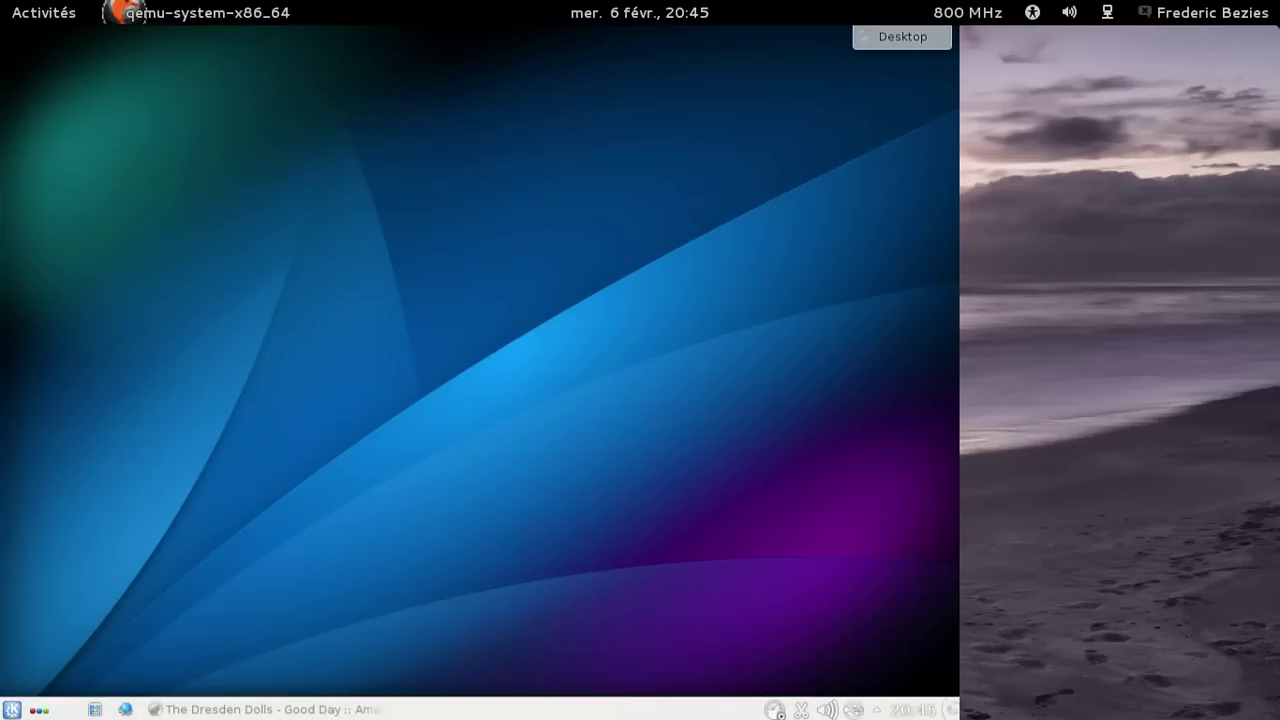
Step: Launch the spreadsheet application (Tableur) from the Bureautique application category
{"action": "left_click", "coordinate": [12, 709]}
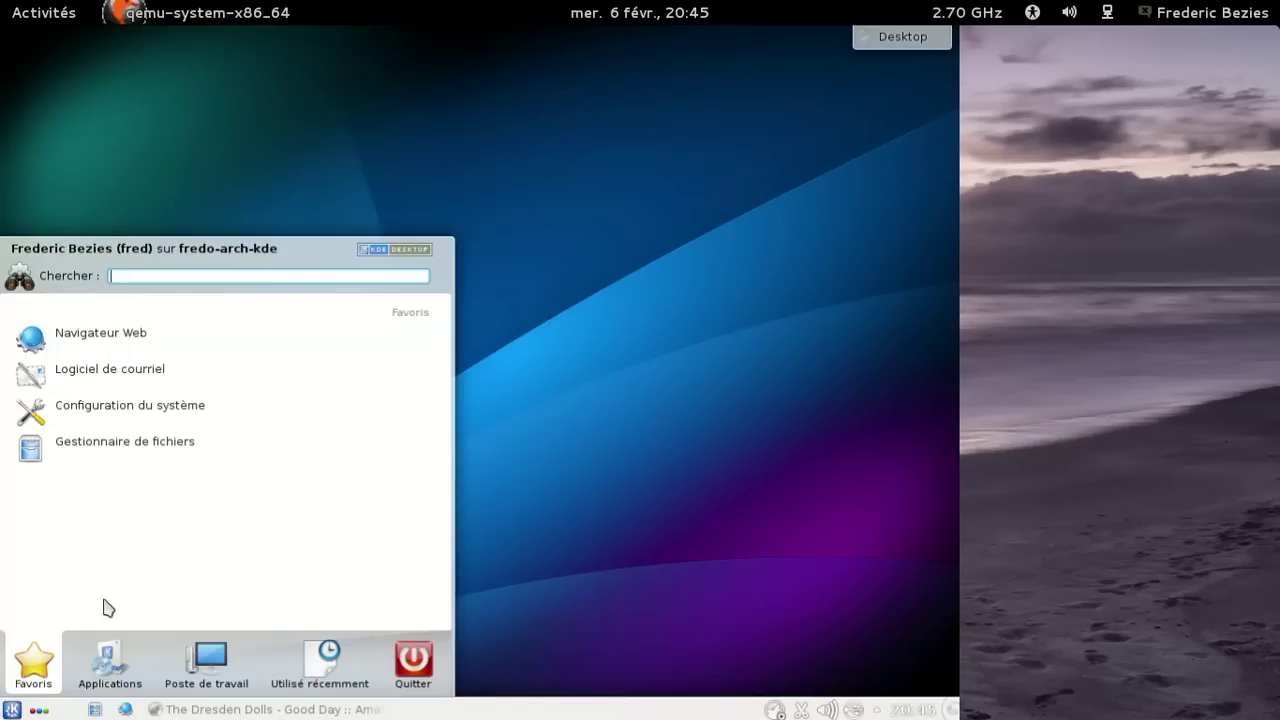
{"action": "left_click", "coordinate": [110, 662]}
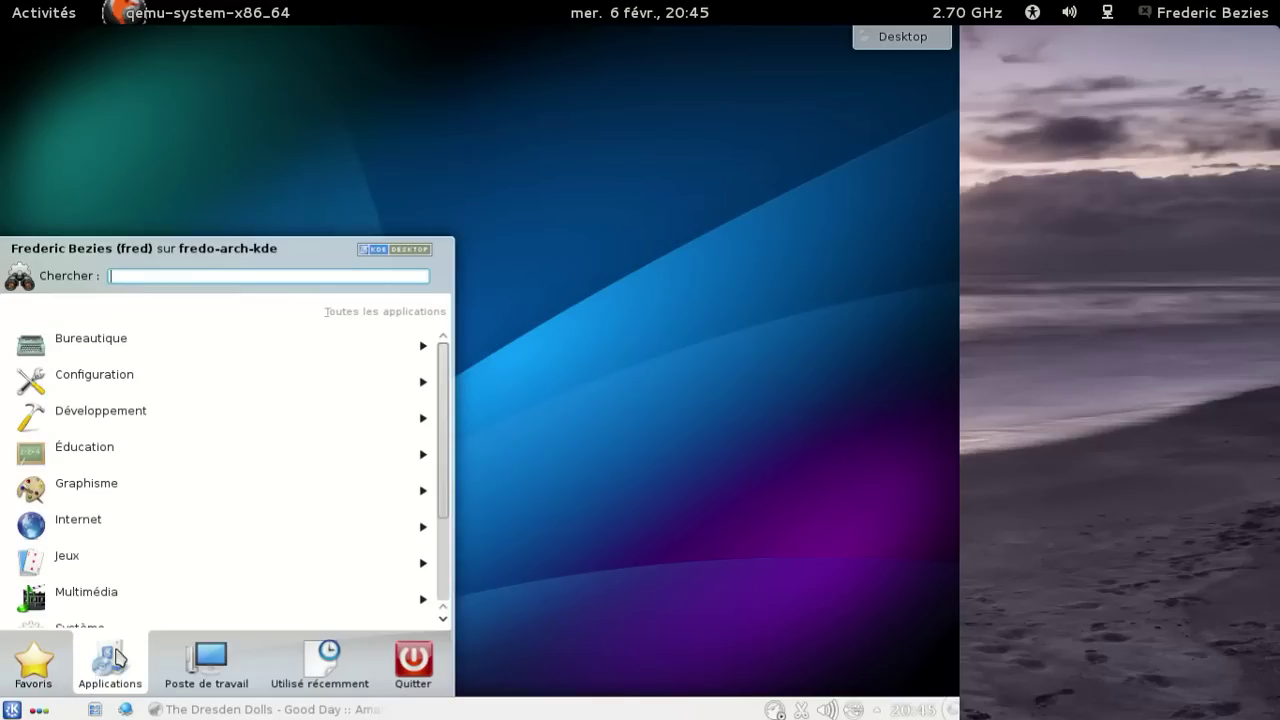
{"action": "left_click", "coordinate": [157, 364]}
{"action": "scroll", "coordinate": [289, 380], "scroll_direction": "down", "scroll_amount": 2}
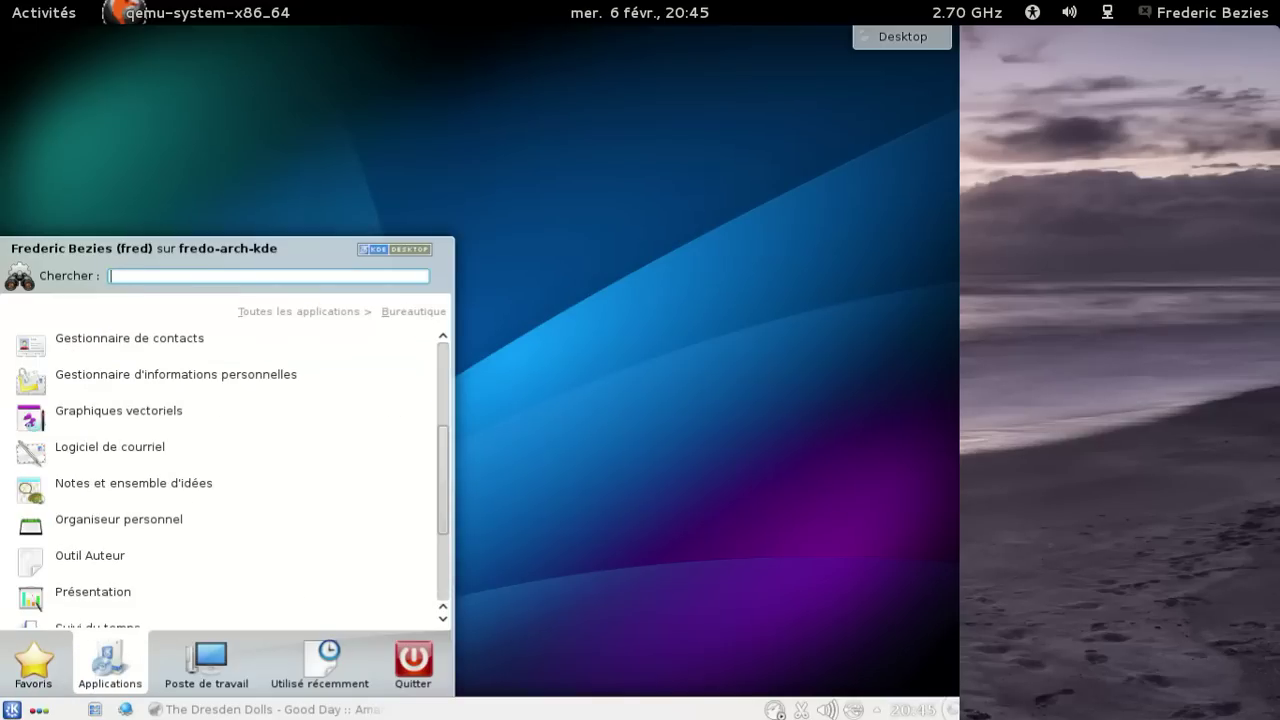
{"action": "scroll", "coordinate": [289, 380], "scroll_direction": "up", "scroll_amount": 2}
{"action": "scroll", "coordinate": [289, 380], "scroll_direction": "down", "scroll_amount": 3}
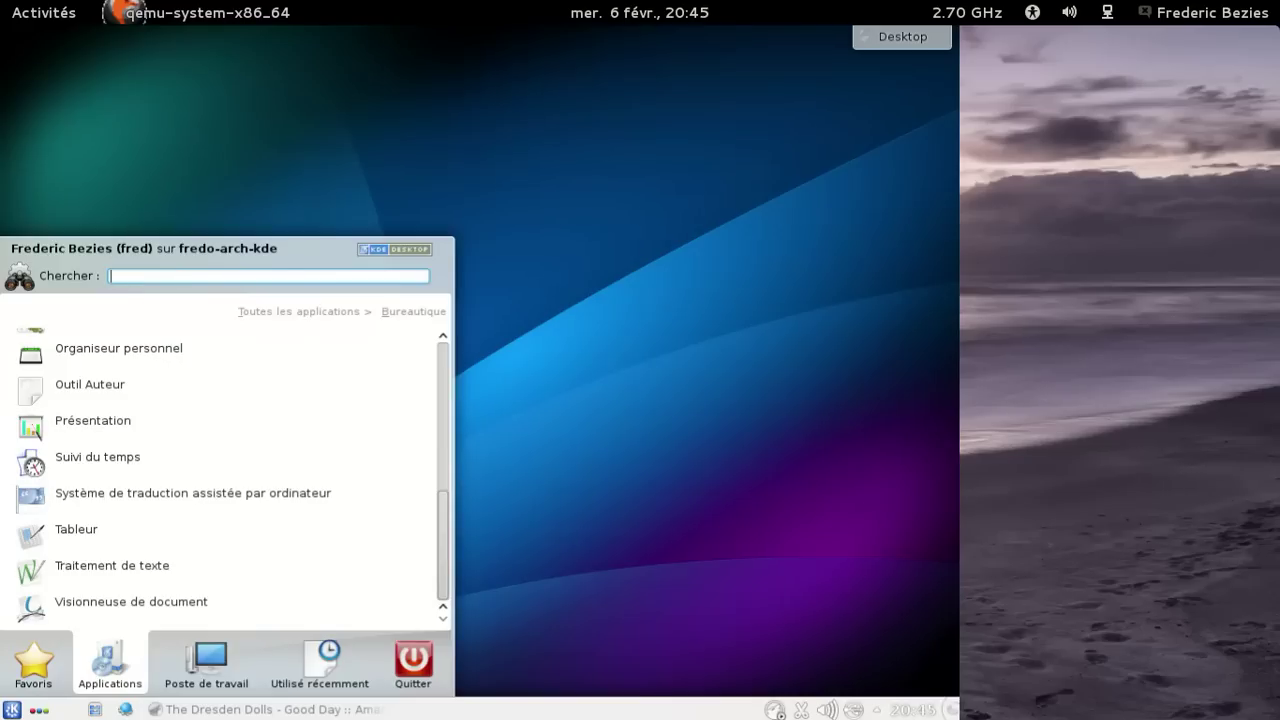
{"action": "left_click", "coordinate": [229, 546]}
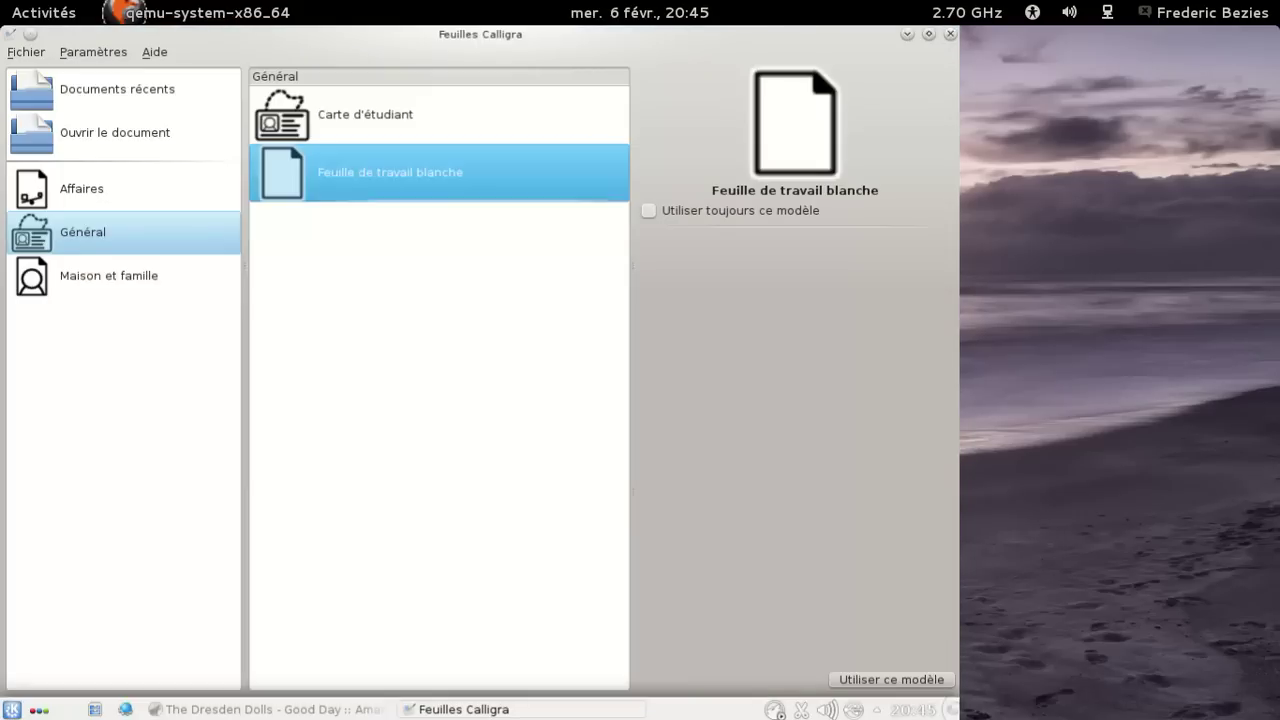
Step: Create a spreadsheet from the Feuille de travail blanche template
{"action": "left_click", "coordinate": [12, 709]}
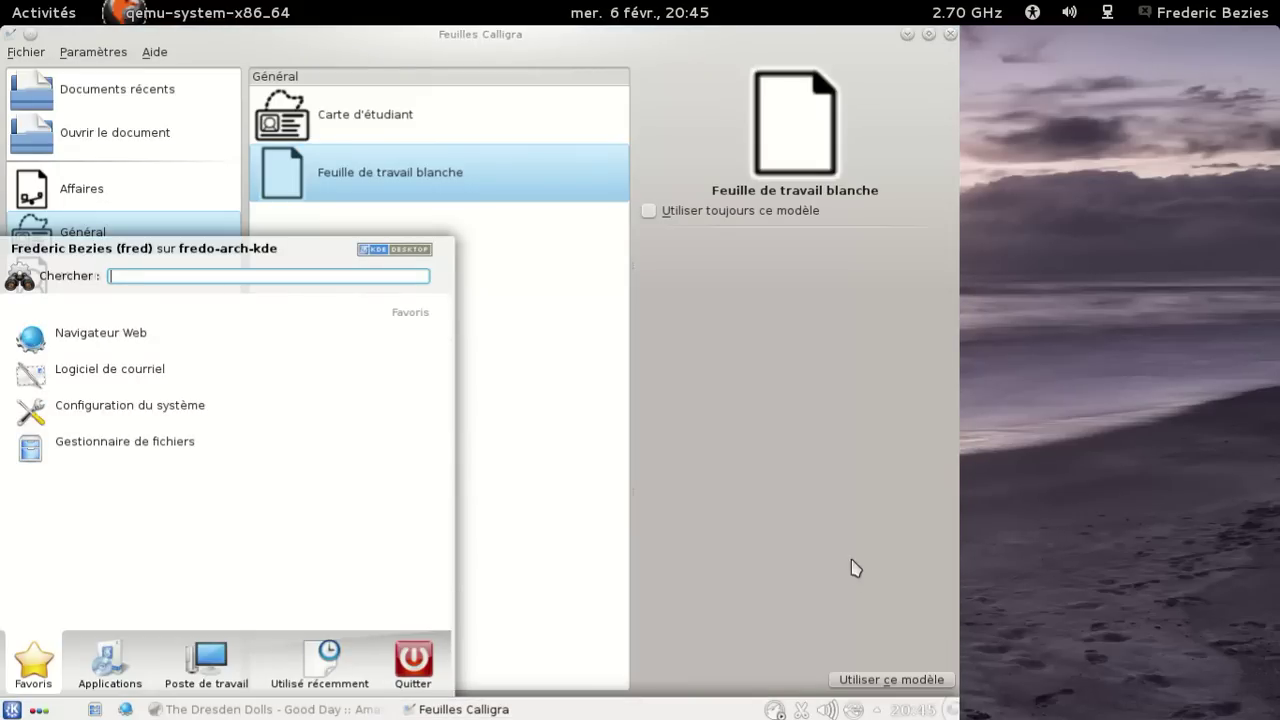
{"action": "left_click", "coordinate": [852, 632]}
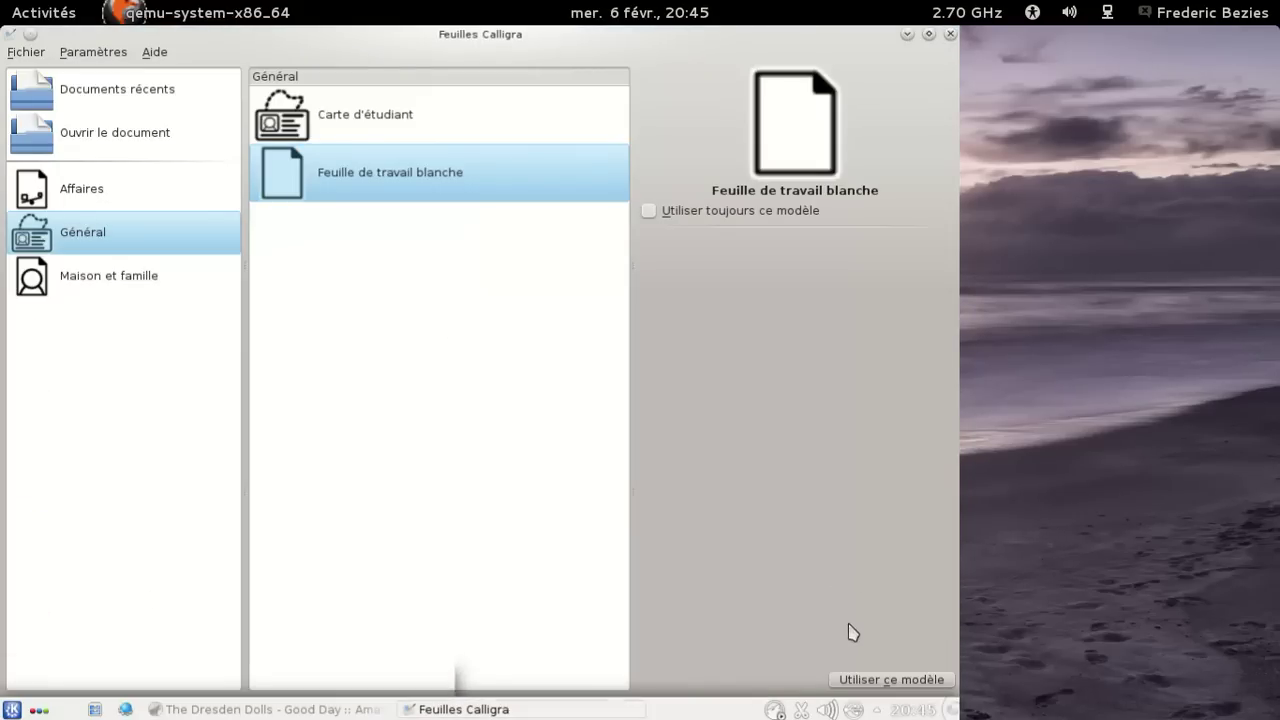
{"action": "left_click", "coordinate": [866, 679]}
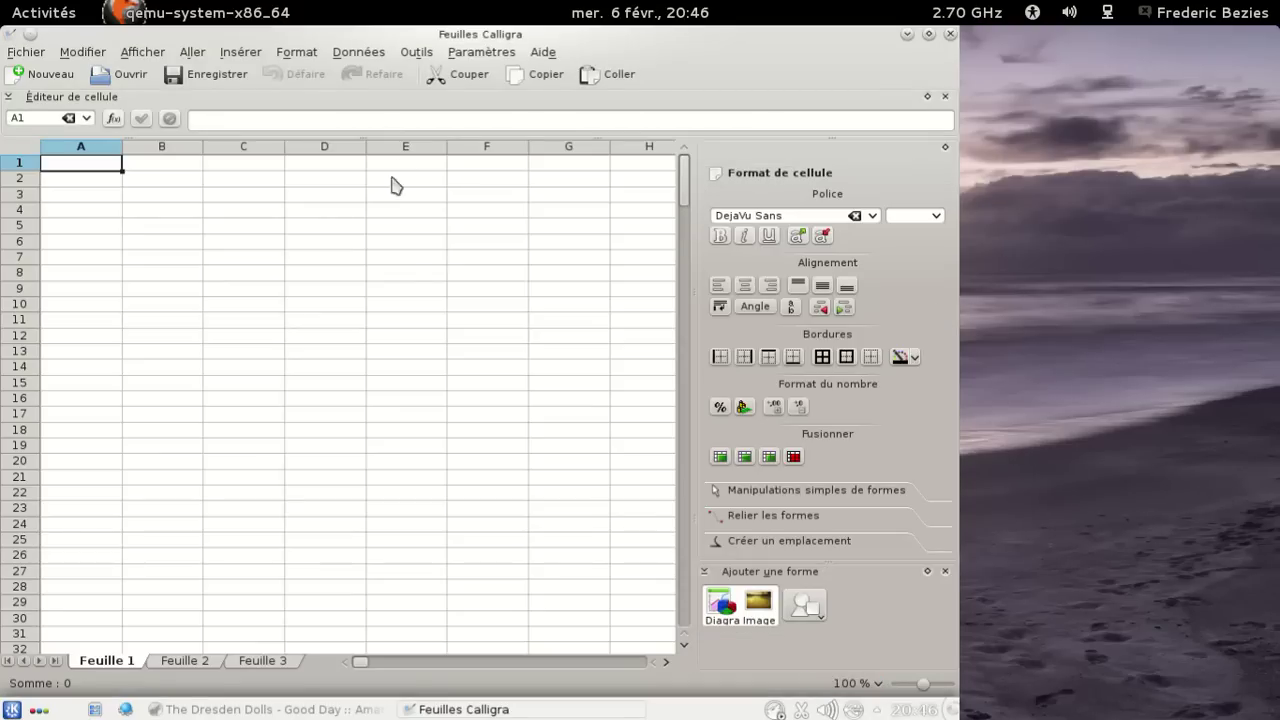
Step: View the version information of Feuilles Calligra and close the dialog
{"action": "left_click", "coordinate": [543, 51]}
{"action": "left_click", "coordinate": [633, 174]}
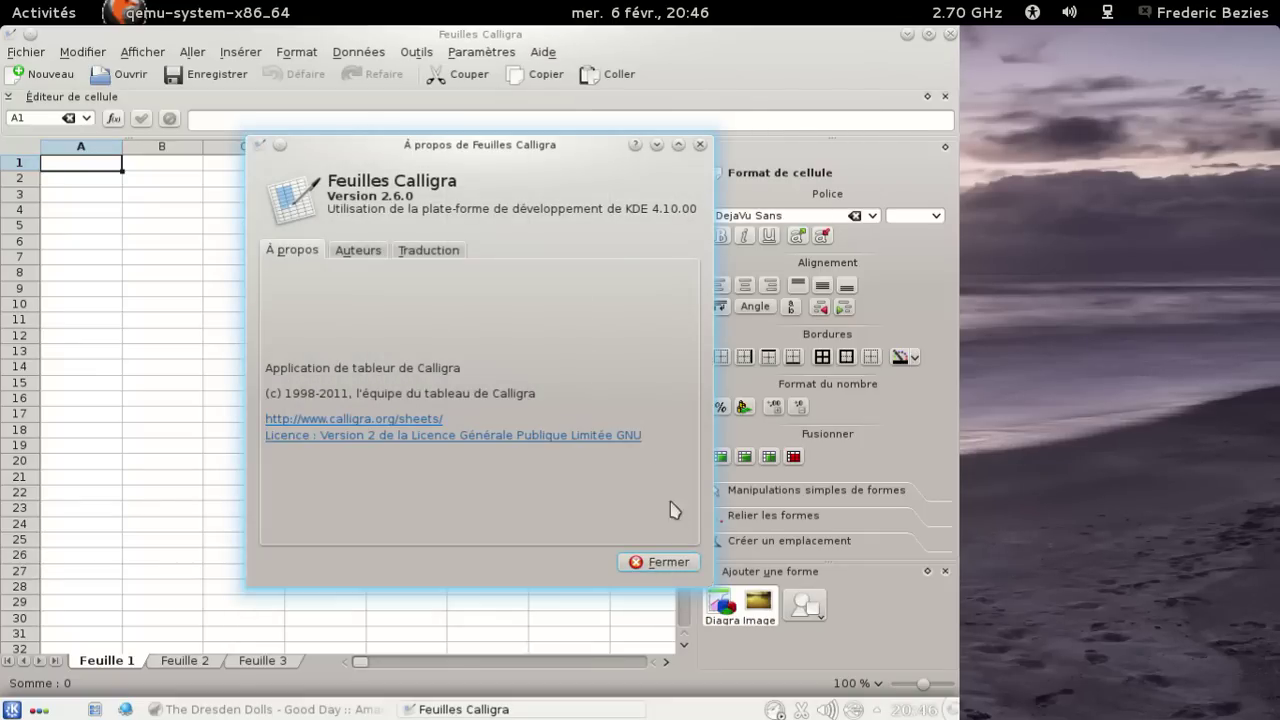
{"action": "left_click", "coordinate": [658, 562]}
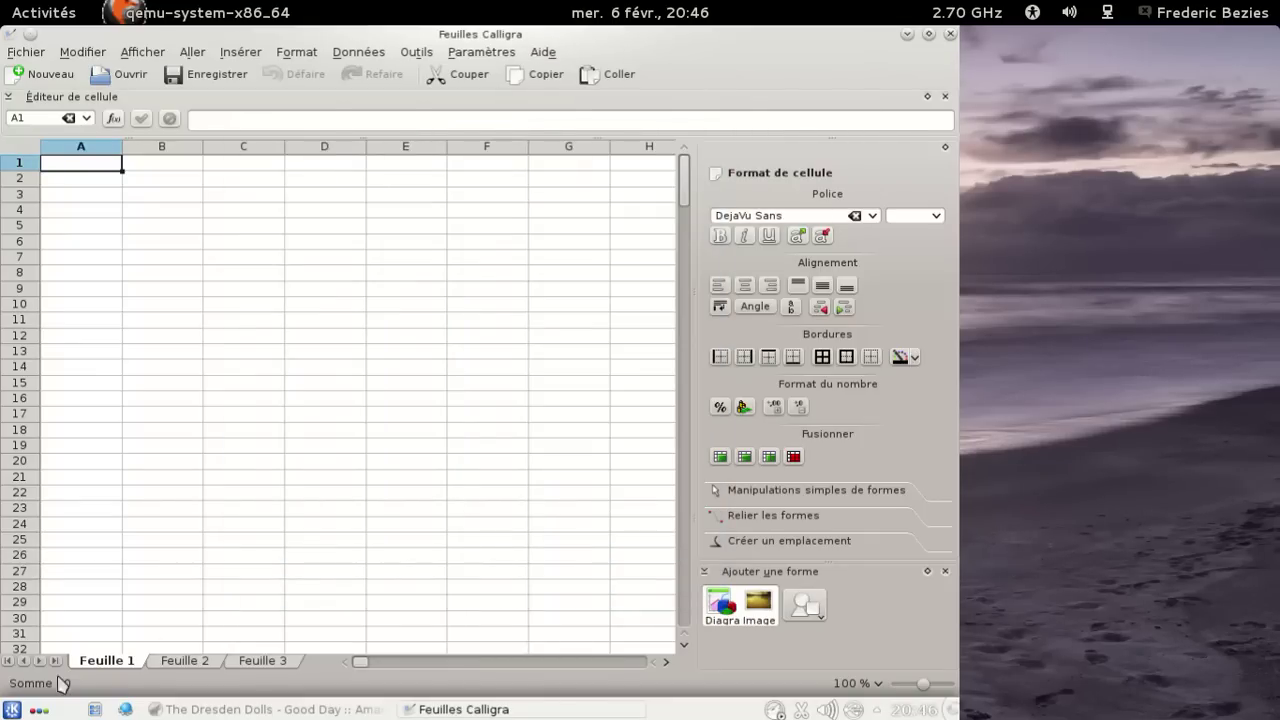
Step: Launch Calligra Words from the Bureautique application category and create a document from the Document vide template
{"action": "left_click", "coordinate": [13, 709]}
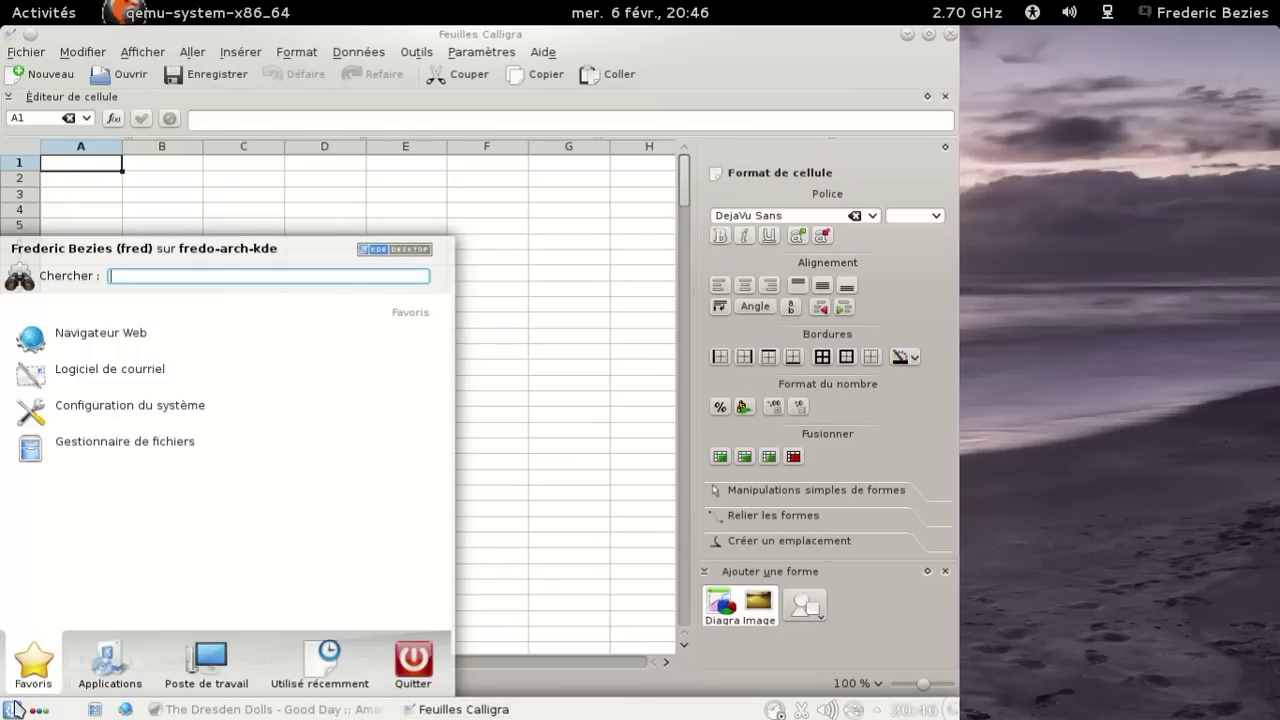
{"action": "left_click", "coordinate": [108, 668]}
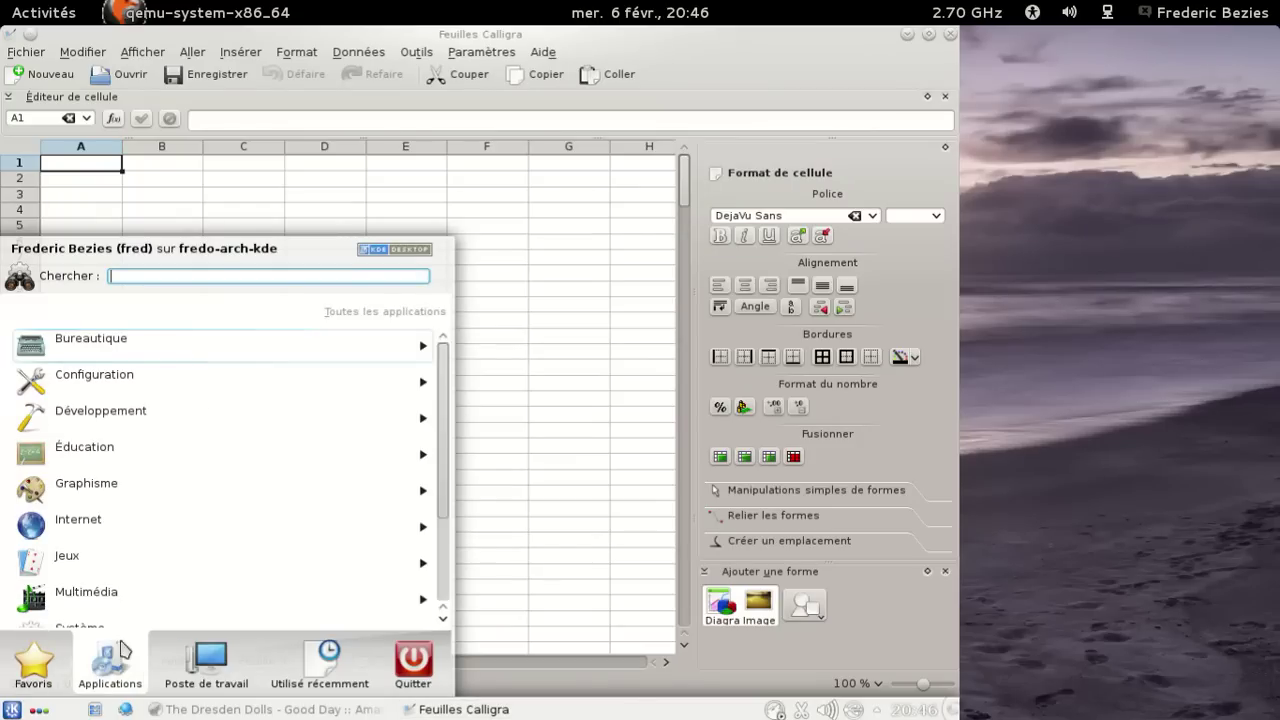
{"action": "left_click", "coordinate": [139, 349]}
{"action": "scroll", "coordinate": [220, 350], "scroll_direction": "down", "scroll_amount": 5}
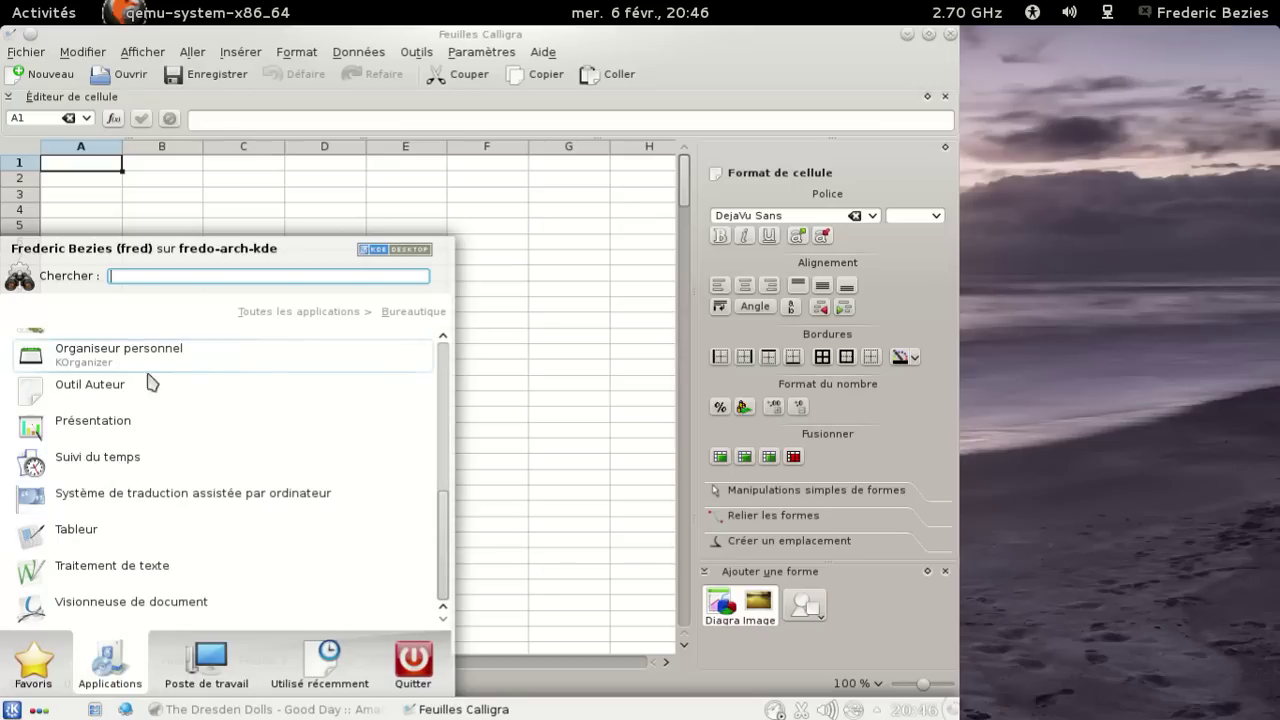
{"action": "left_click", "coordinate": [134, 566]}
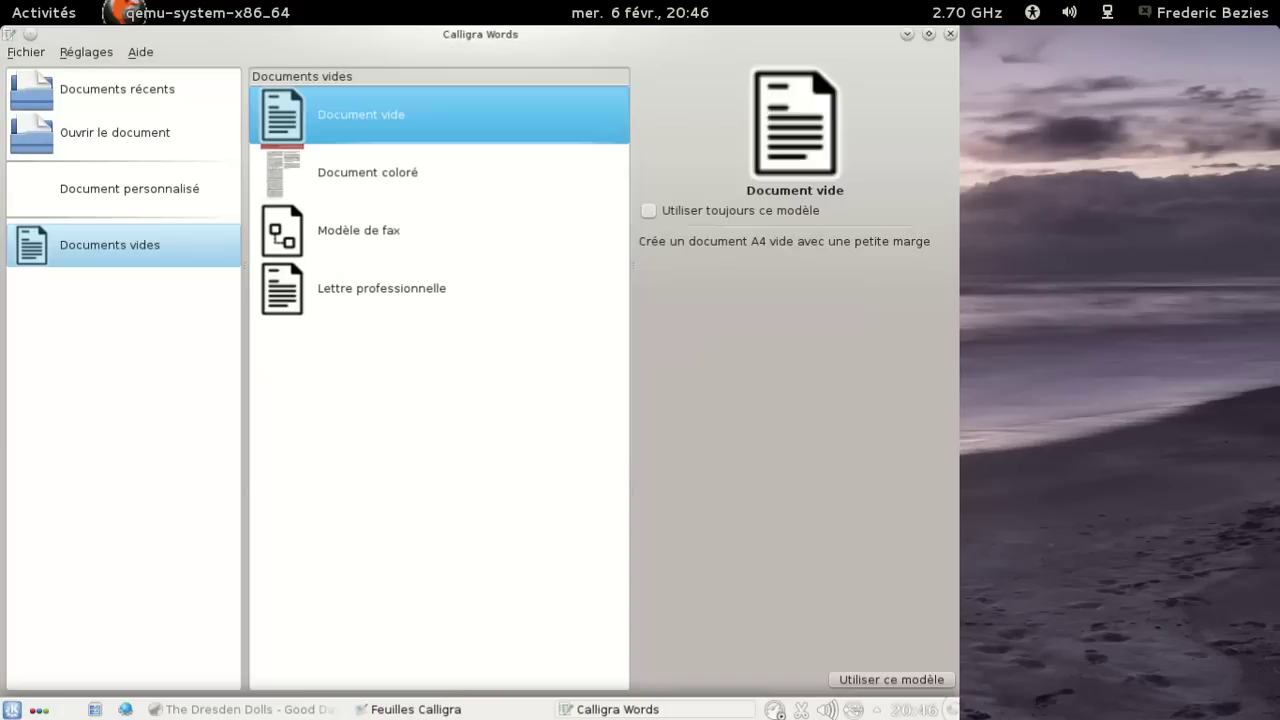
{"action": "left_click", "coordinate": [12, 709]}
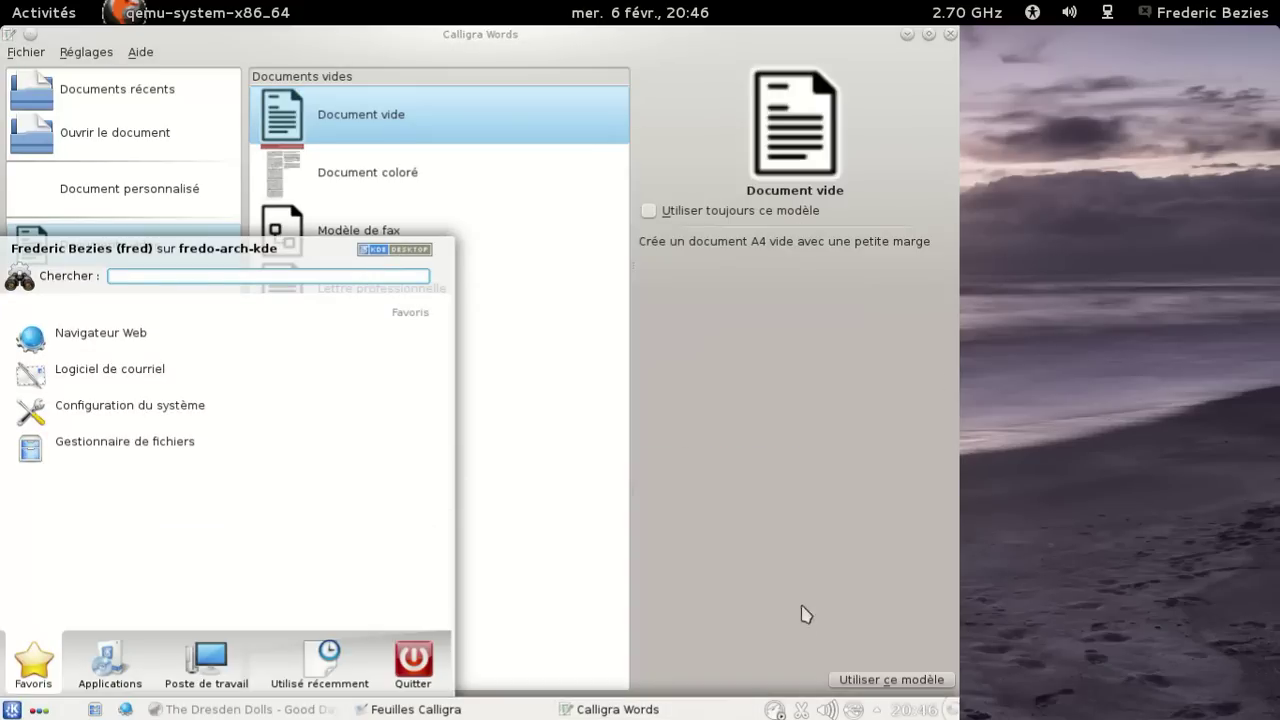
{"action": "left_click", "coordinate": [856, 680]}
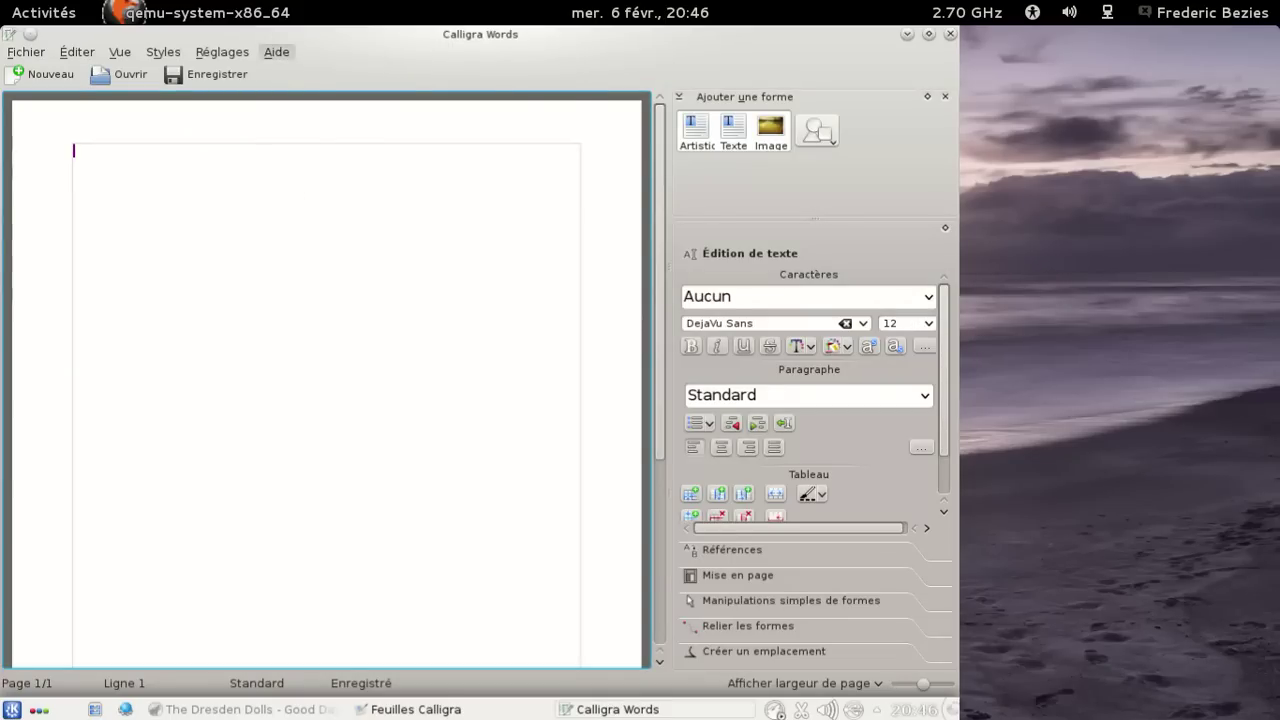
Step: View Calligra Words' version information and close the dialog
{"action": "left_click", "coordinate": [276, 52]}
{"action": "left_click", "coordinate": [316, 174]}
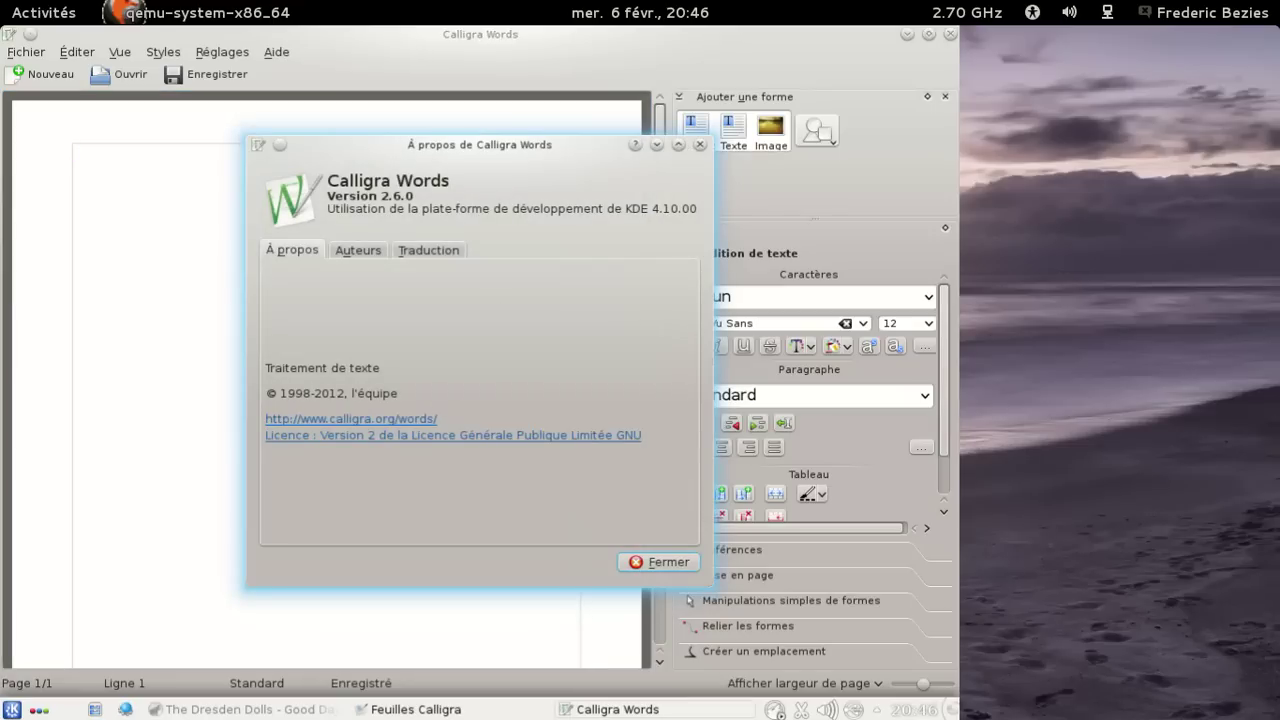
{"action": "left_click", "coordinate": [655, 562]}
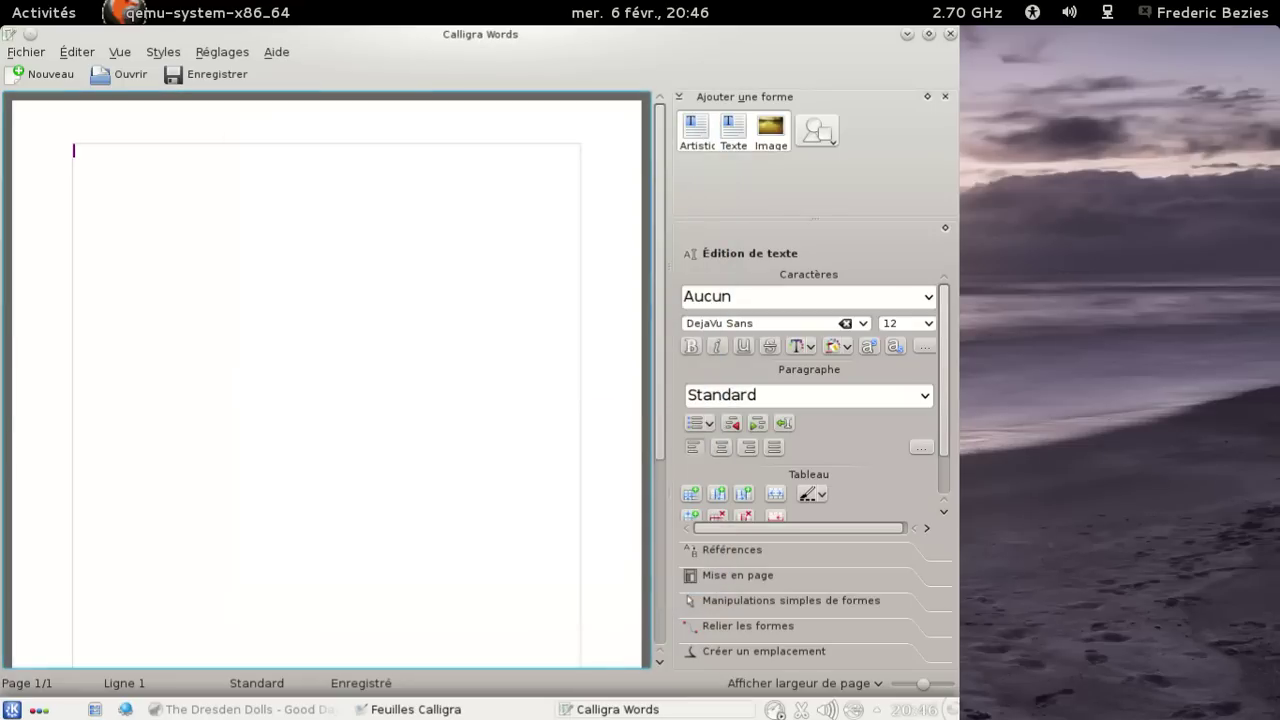
Step: Quit the open Calligra applications and launch Krita (Peinture numérique) from the Graphisme application category
{"action": "key", "text": "ctrl+q"}
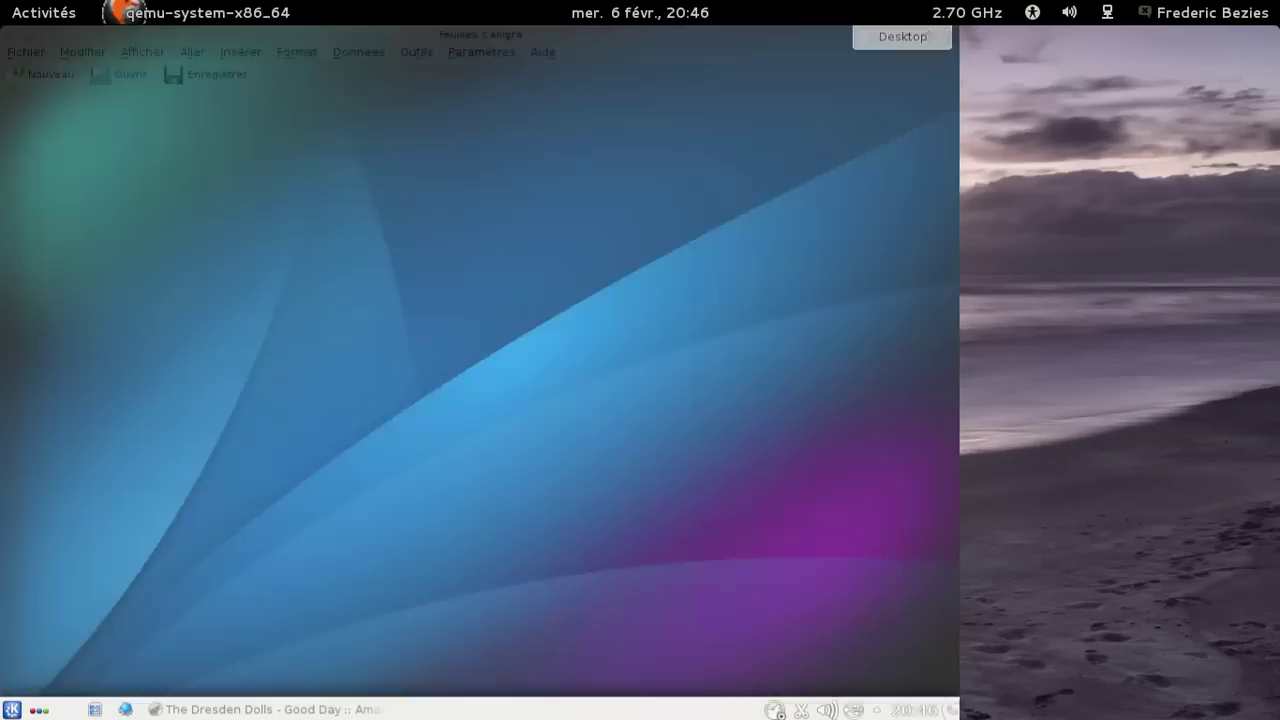
{"action": "left_click", "coordinate": [14, 706]}
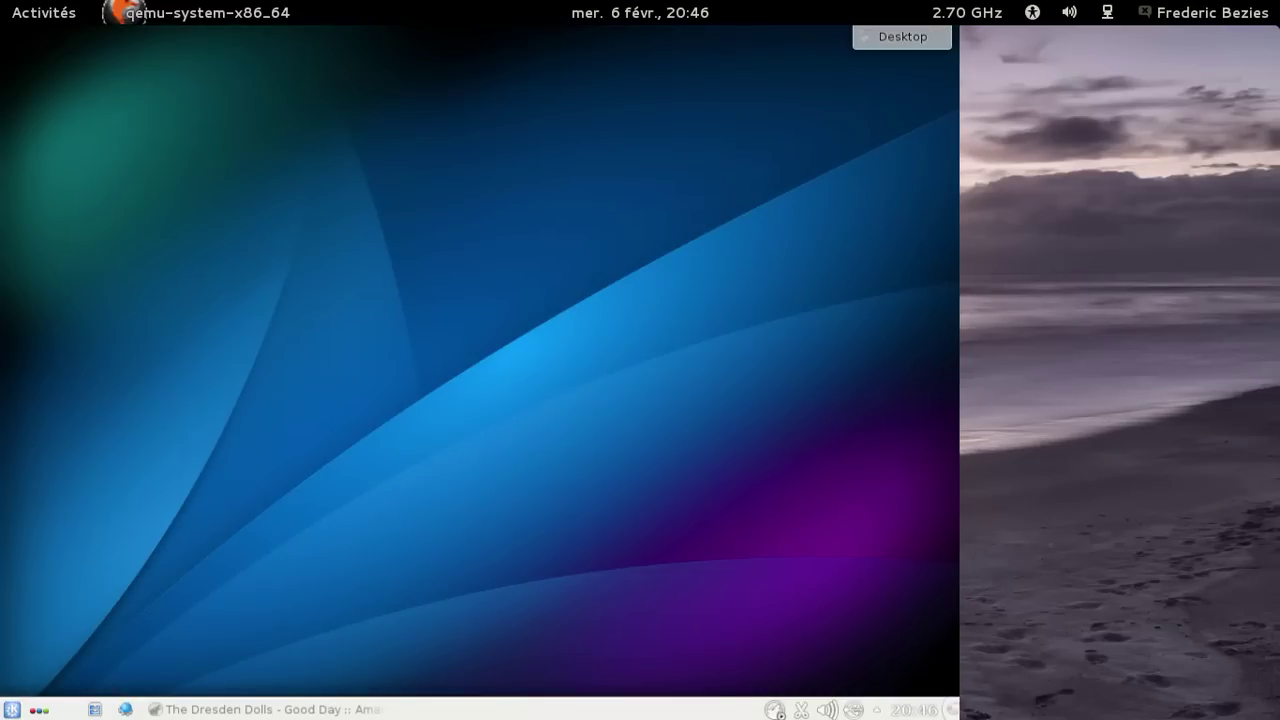
{"action": "left_click", "coordinate": [108, 665]}
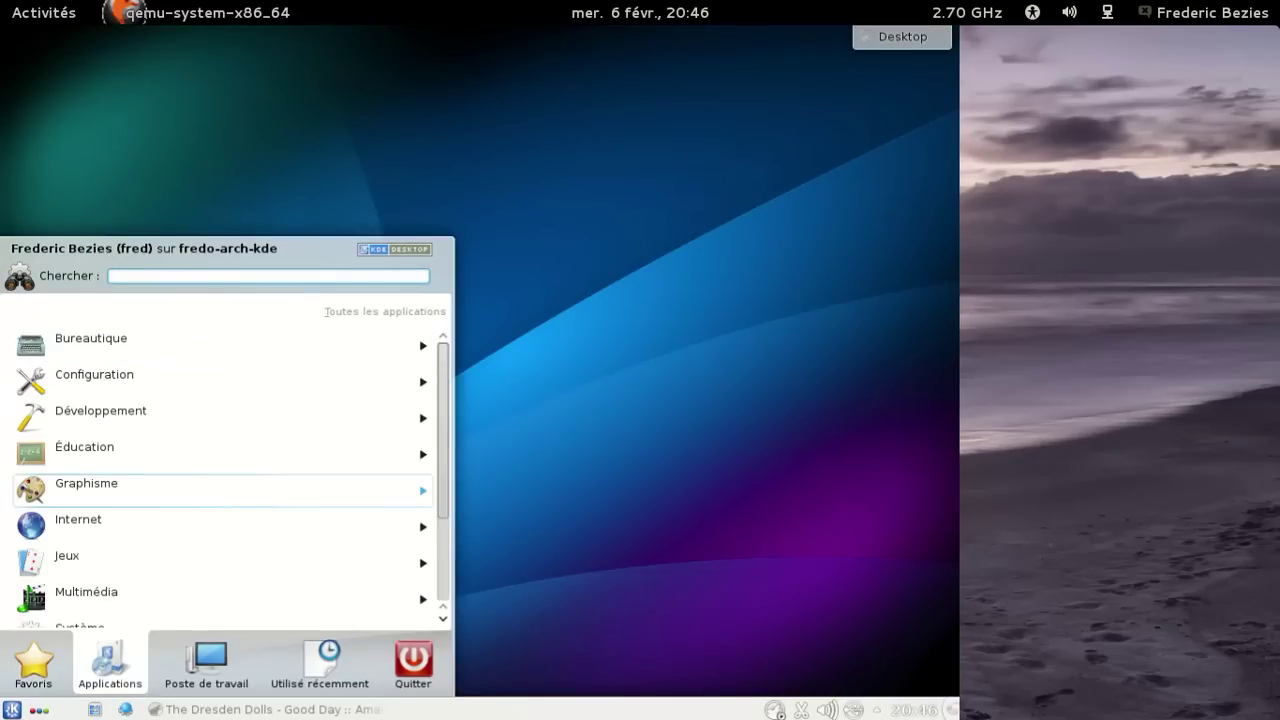
{"action": "left_click", "coordinate": [86, 489]}
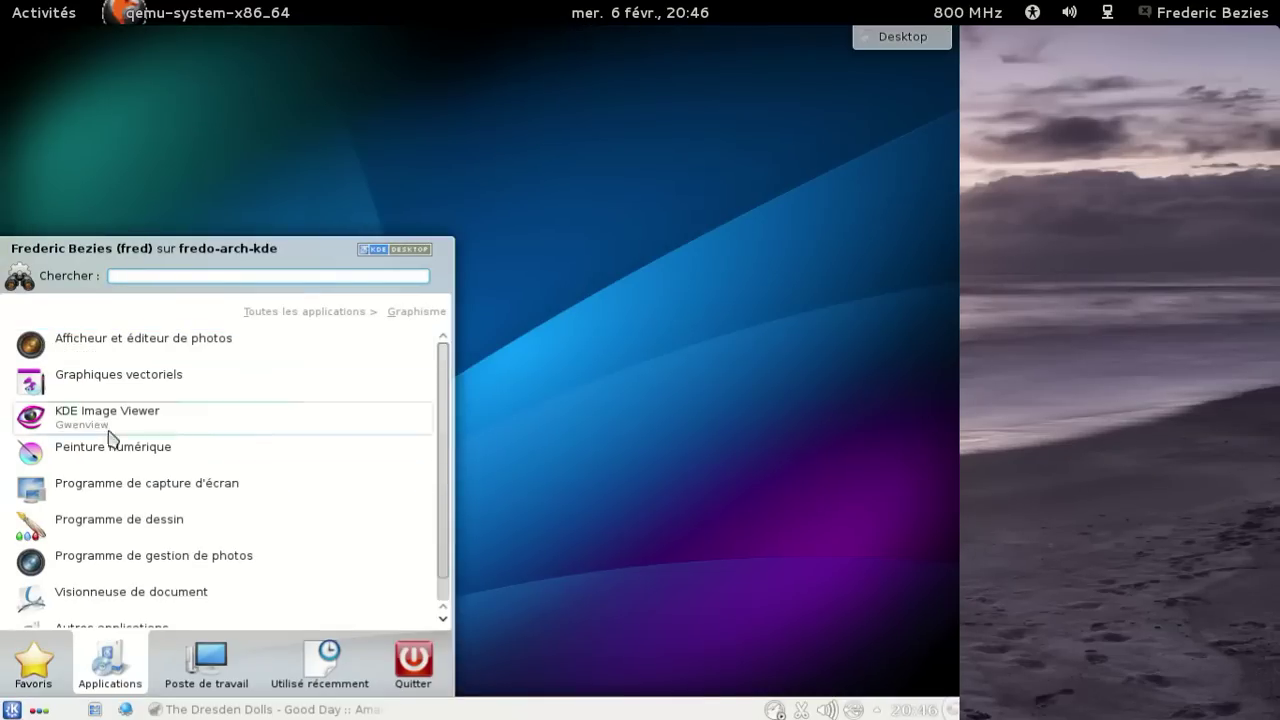
{"action": "scroll", "coordinate": [128, 420], "scroll_direction": "down", "scroll_amount": 1}
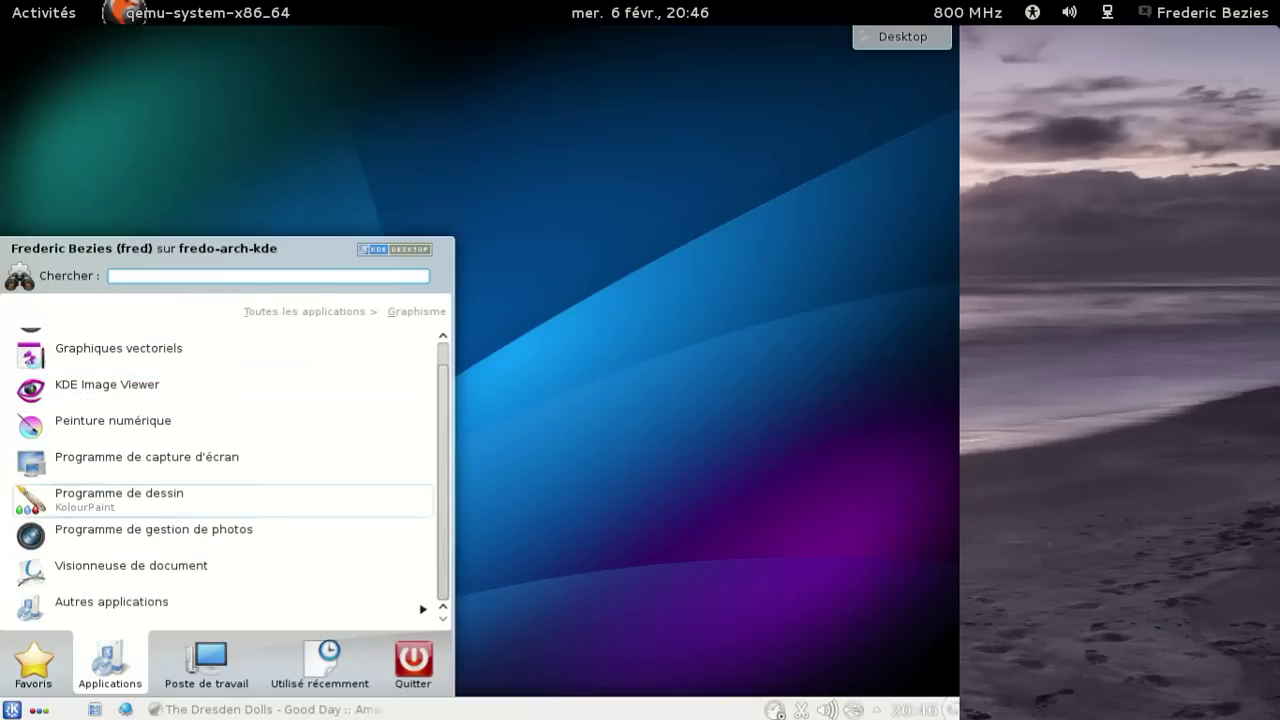
{"action": "left_click", "coordinate": [138, 428]}
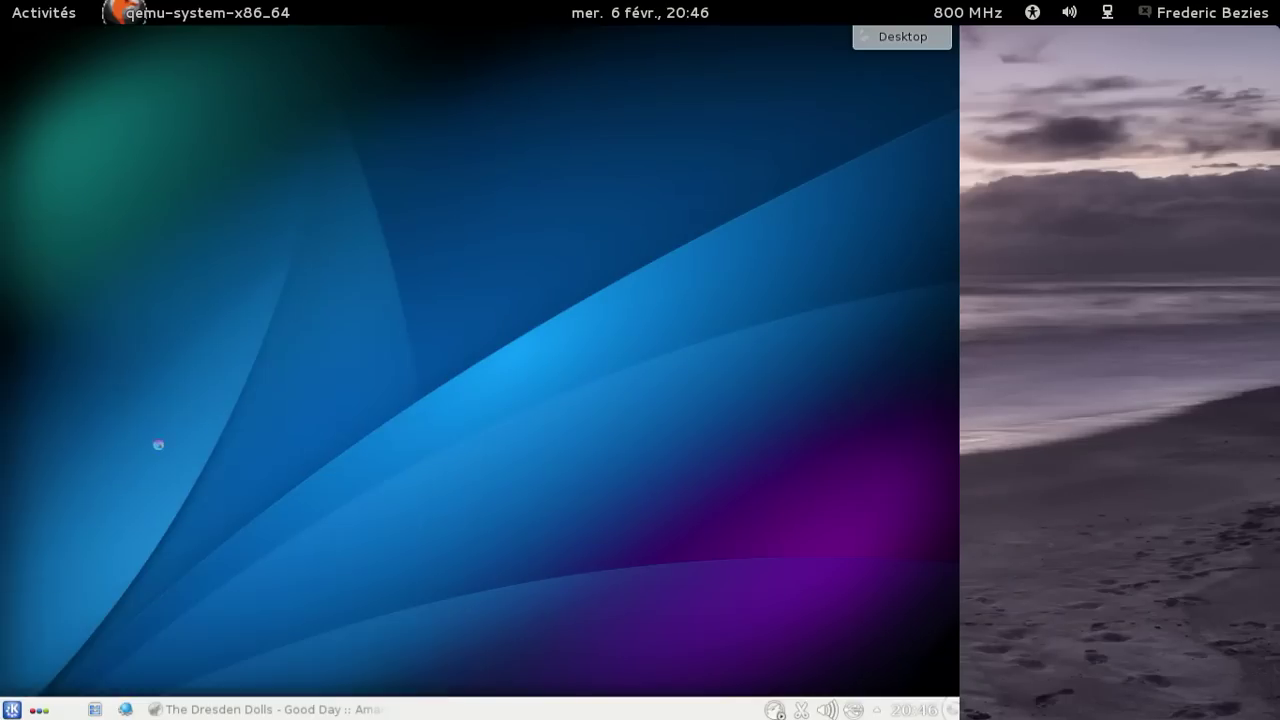
{"action": "left_click", "coordinate": [10, 707]}
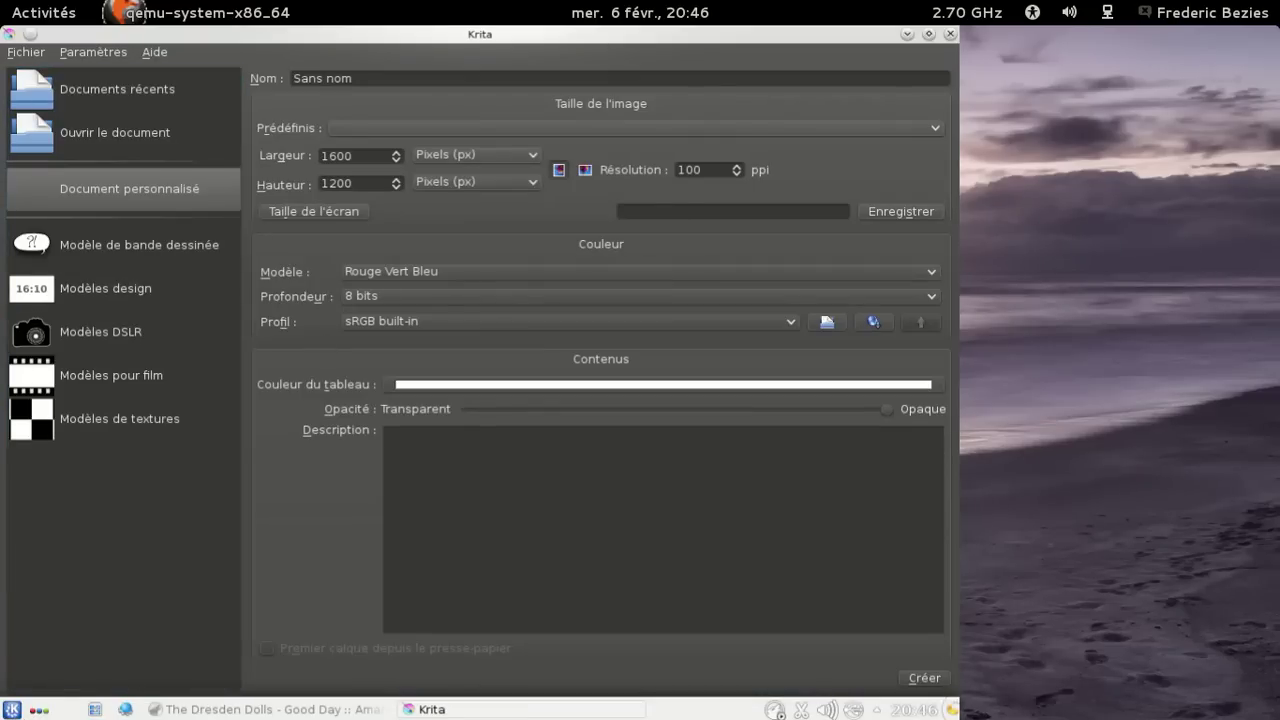
Step: Create a 1600 × 1200 px custom image, then view Krita's version information and close the dialog
{"action": "left_click", "coordinate": [938, 679]}
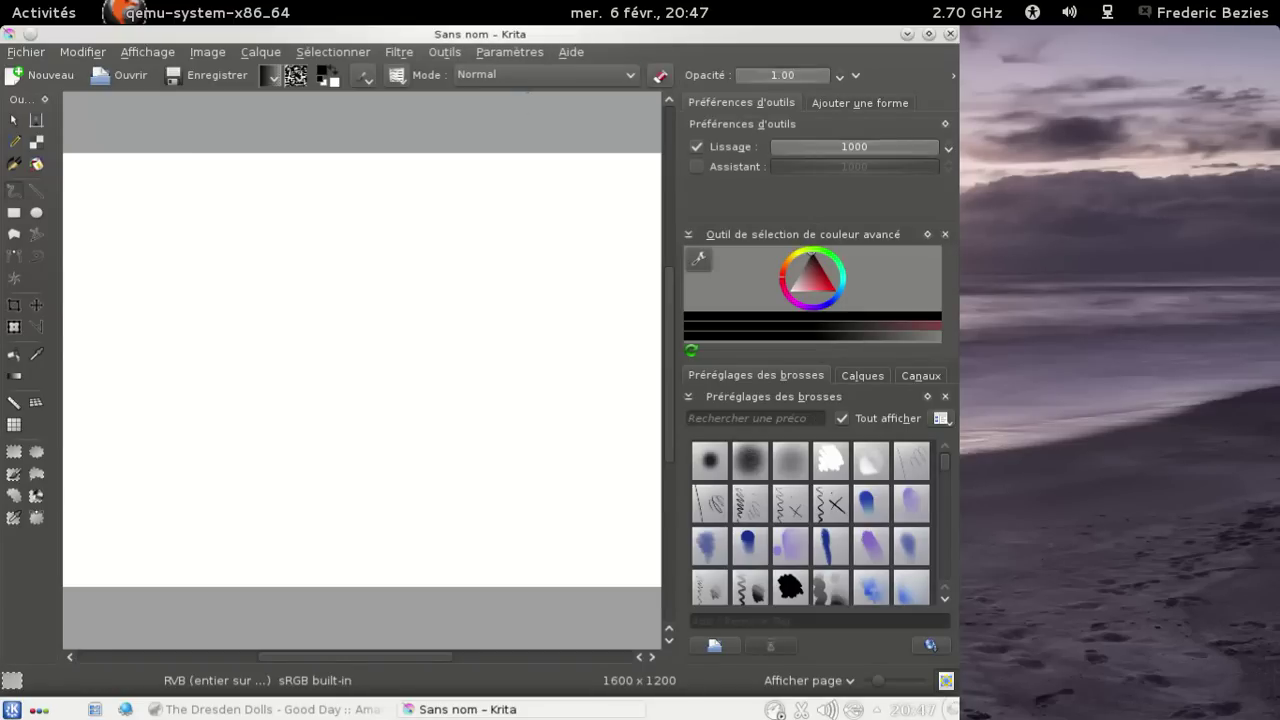
{"action": "left_click", "coordinate": [571, 52]}
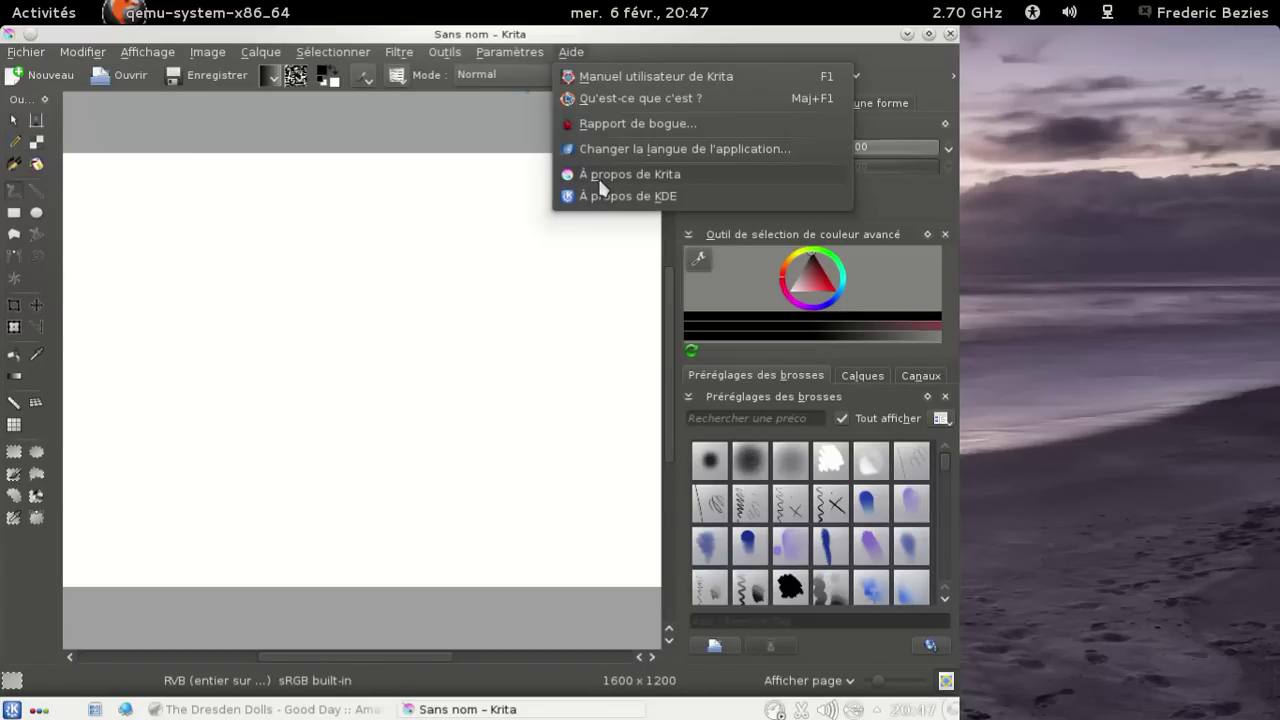
{"action": "left_click", "coordinate": [603, 196]}
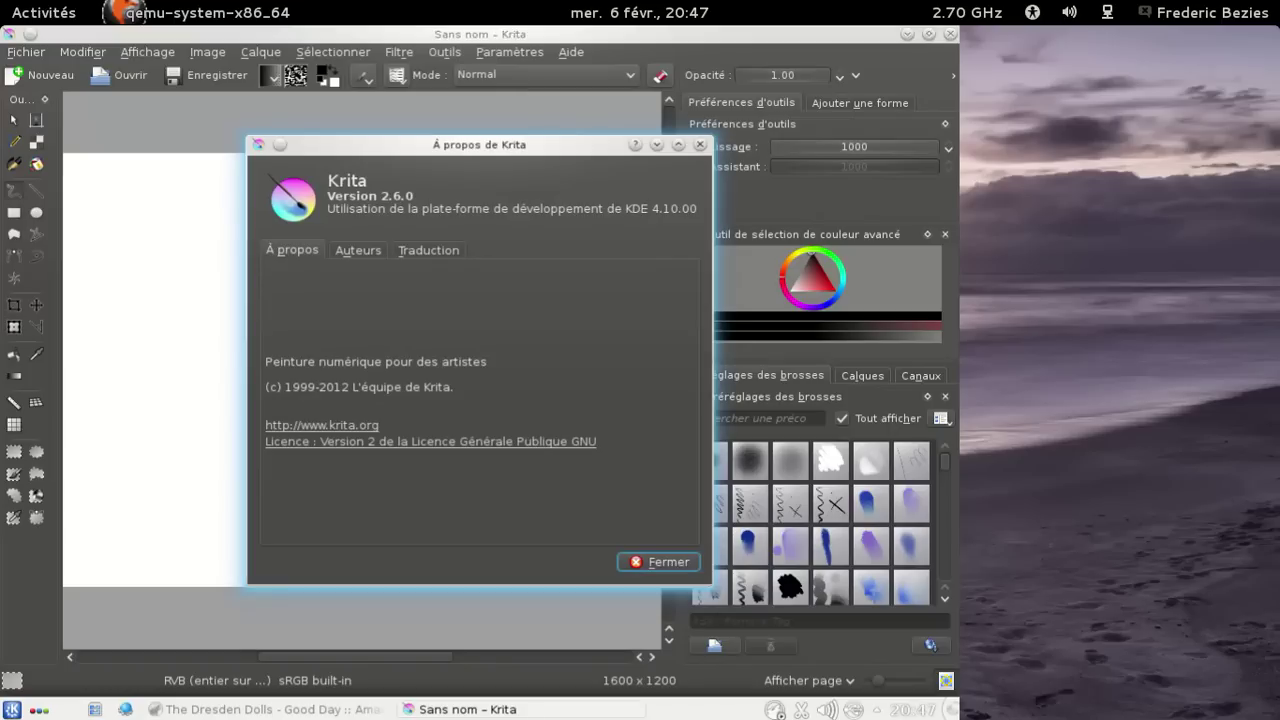
{"action": "left_click", "coordinate": [700, 145]}
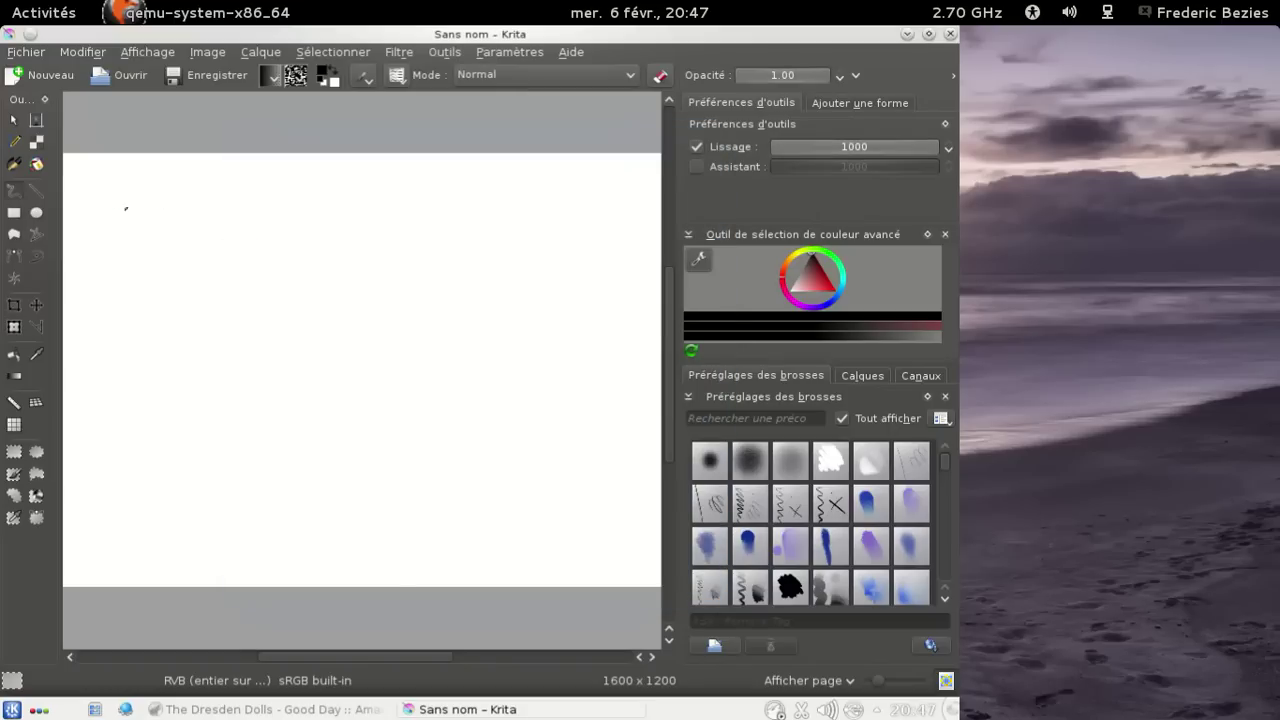
Step: Paint radially repeated strokes around the canvas centre with the multibrush tool and close Krita
{"action": "left_click", "coordinate": [14, 278]}
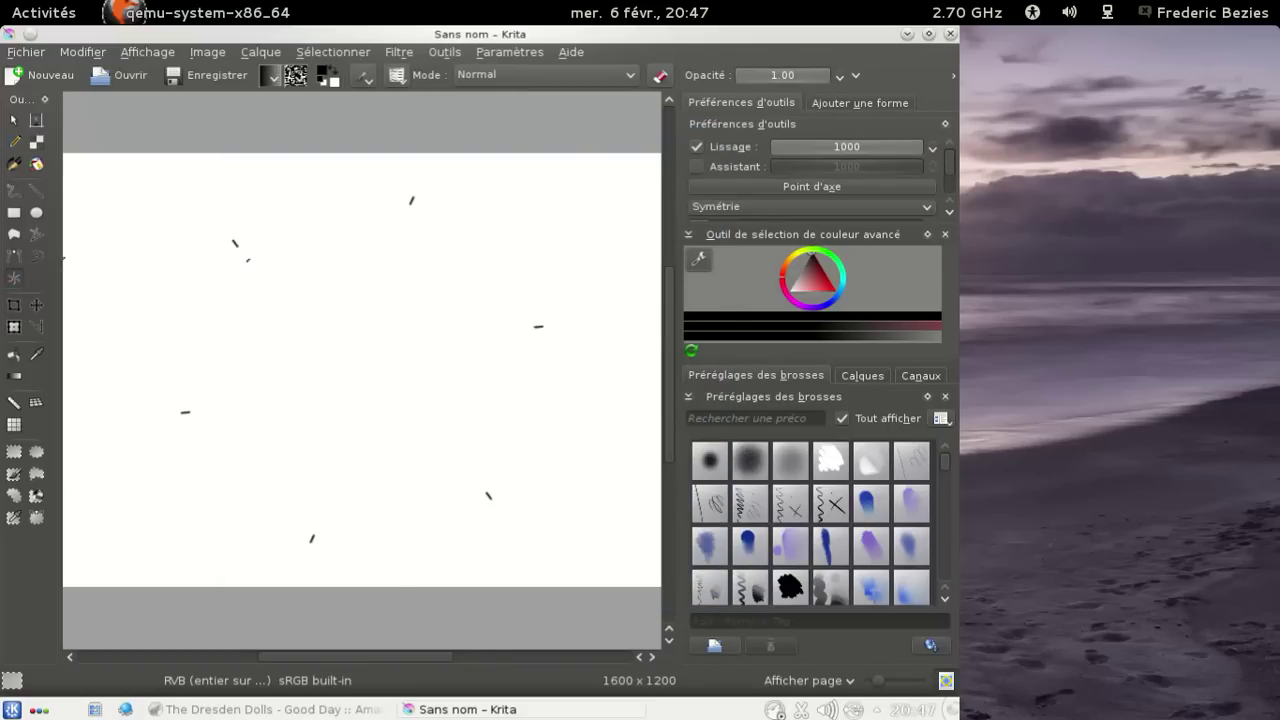
{"action": "mouse_move", "coordinate": [248, 260]}
{"action": "left_mouse_down"}
{"action": "mouse_move", "coordinate": [474, 476]}
{"action": "mouse_move", "coordinate": [487, 508]}
{"action": "left_mouse_up"}
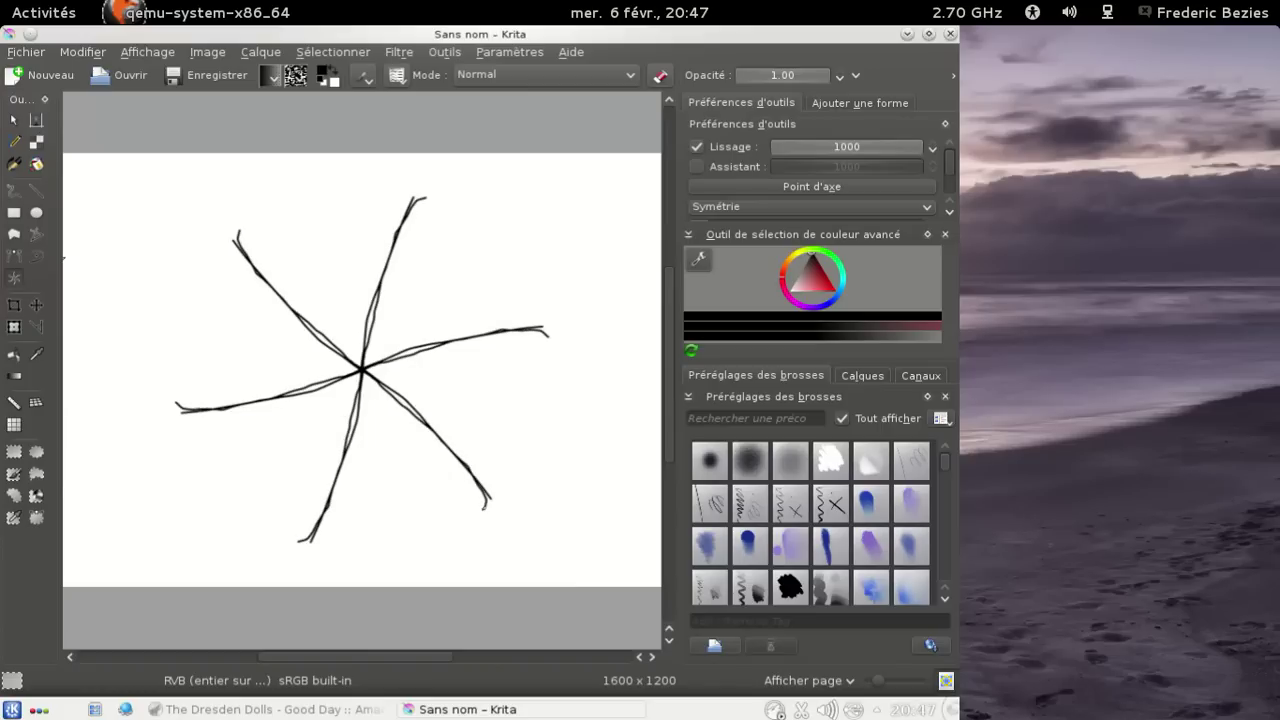
{"action": "left_click", "coordinate": [768, 510]}
{"action": "left_click_drag", "start_coordinate": [362, 370], "coordinate": [555, 432]}
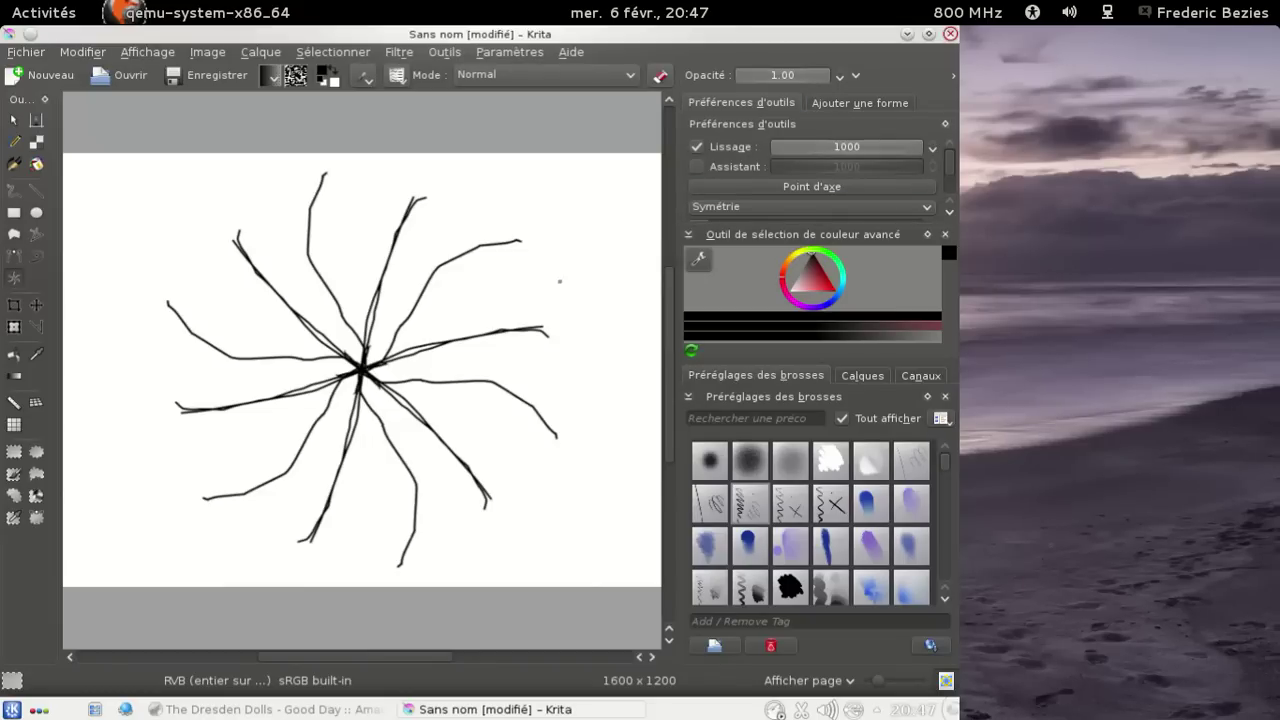
{"action": "key", "text": "ctrl+w"}
{"action": "left_click", "coordinate": [493, 403]}
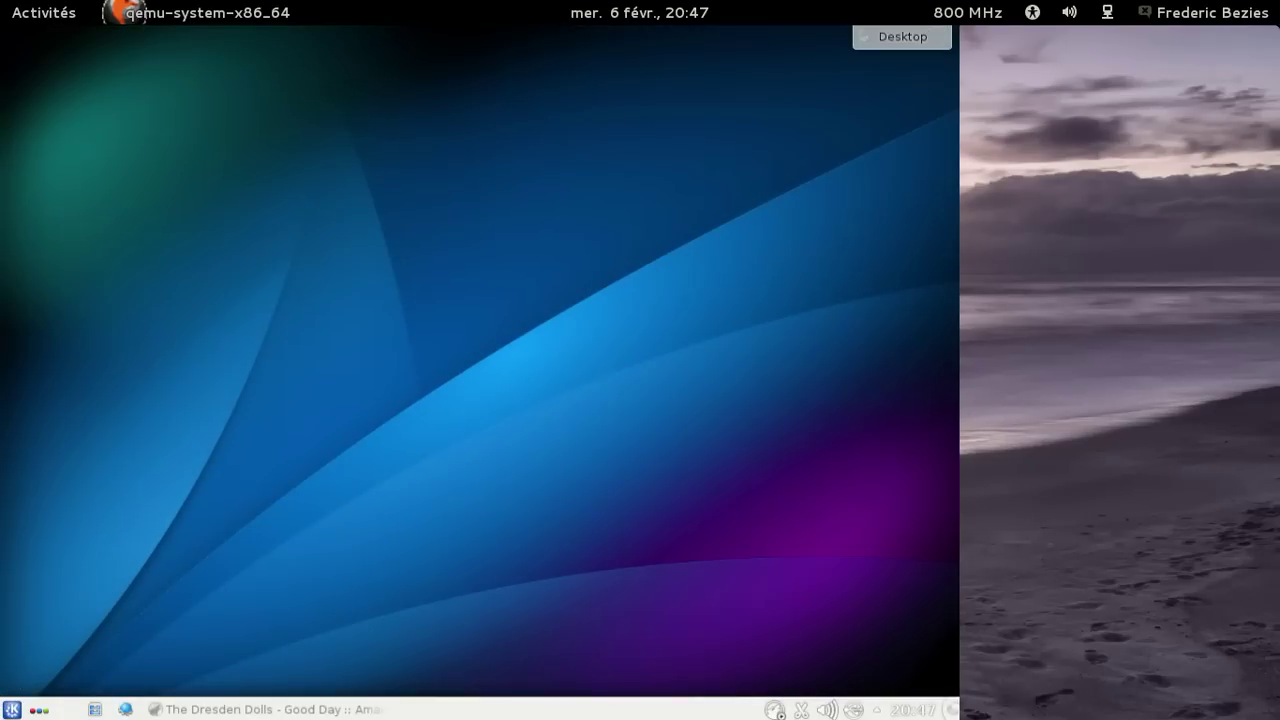
Step: Open Configuration du système from the favourites and look through its settings categories down to Objets trouvés
{"action": "left_click", "coordinate": [12, 709]}
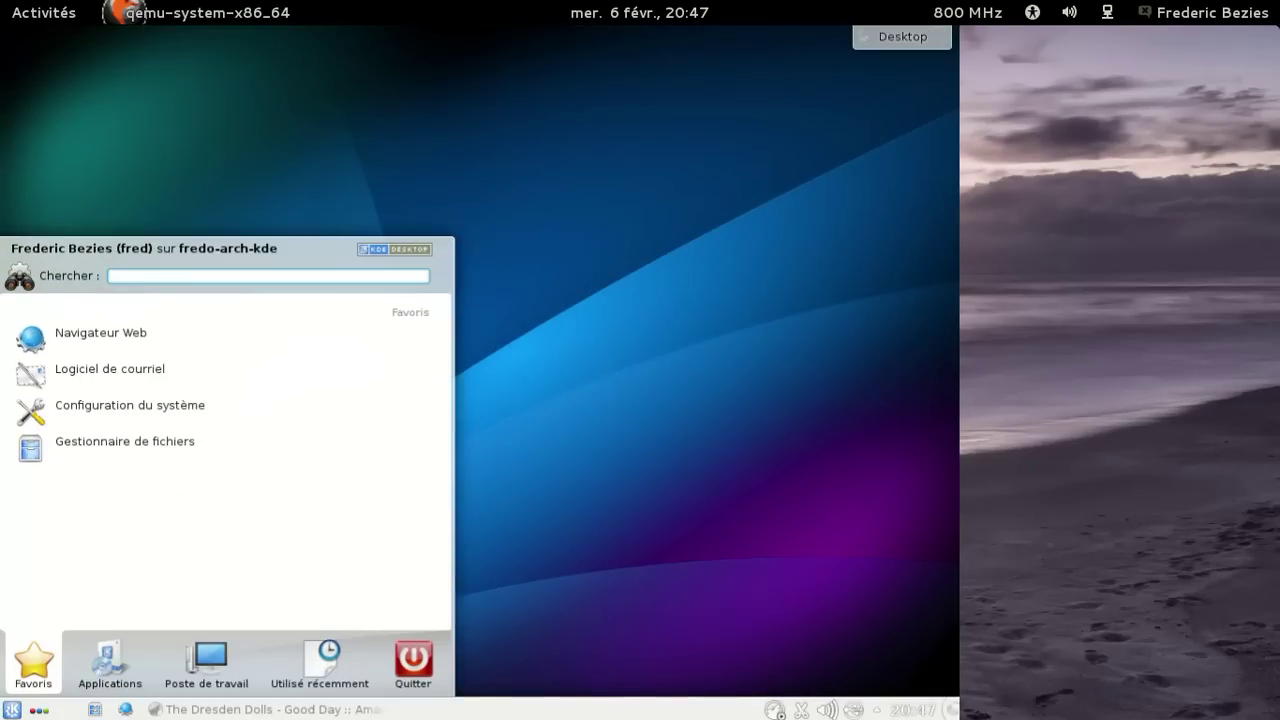
{"action": "left_click", "coordinate": [110, 418]}
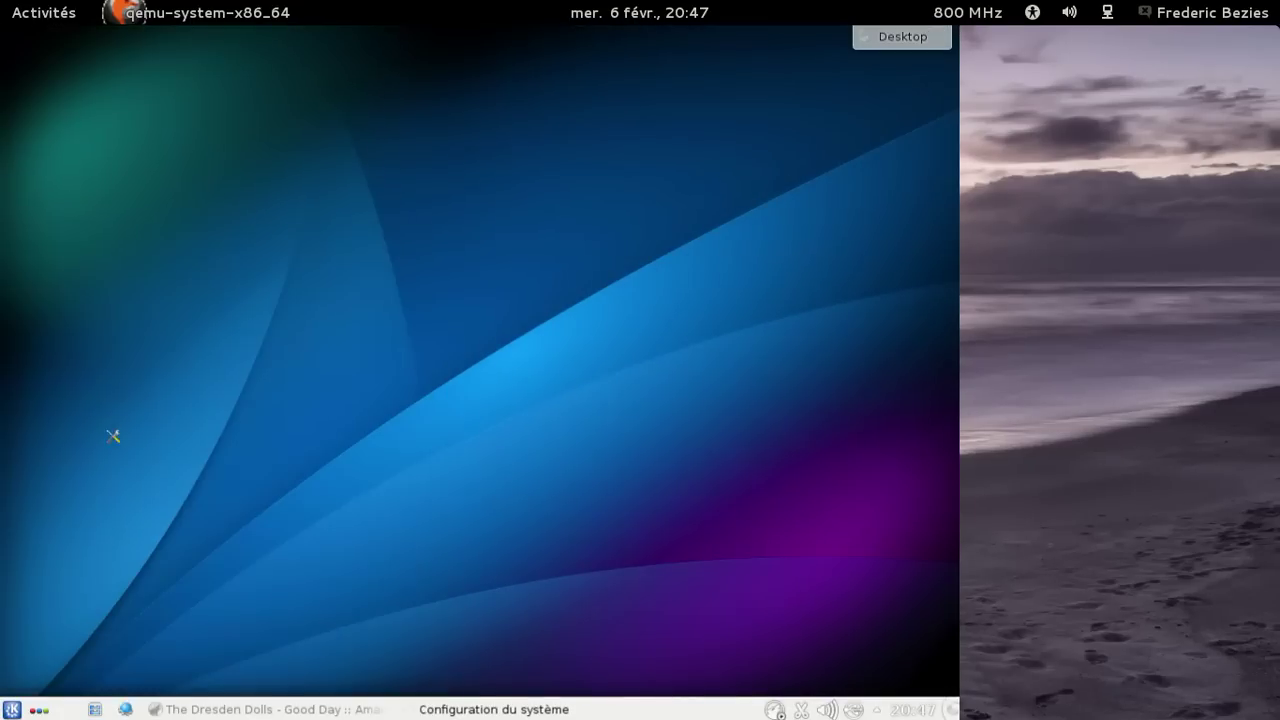
{"action": "scroll", "coordinate": [320, 290], "scroll_direction": "down", "scroll_amount": 3}
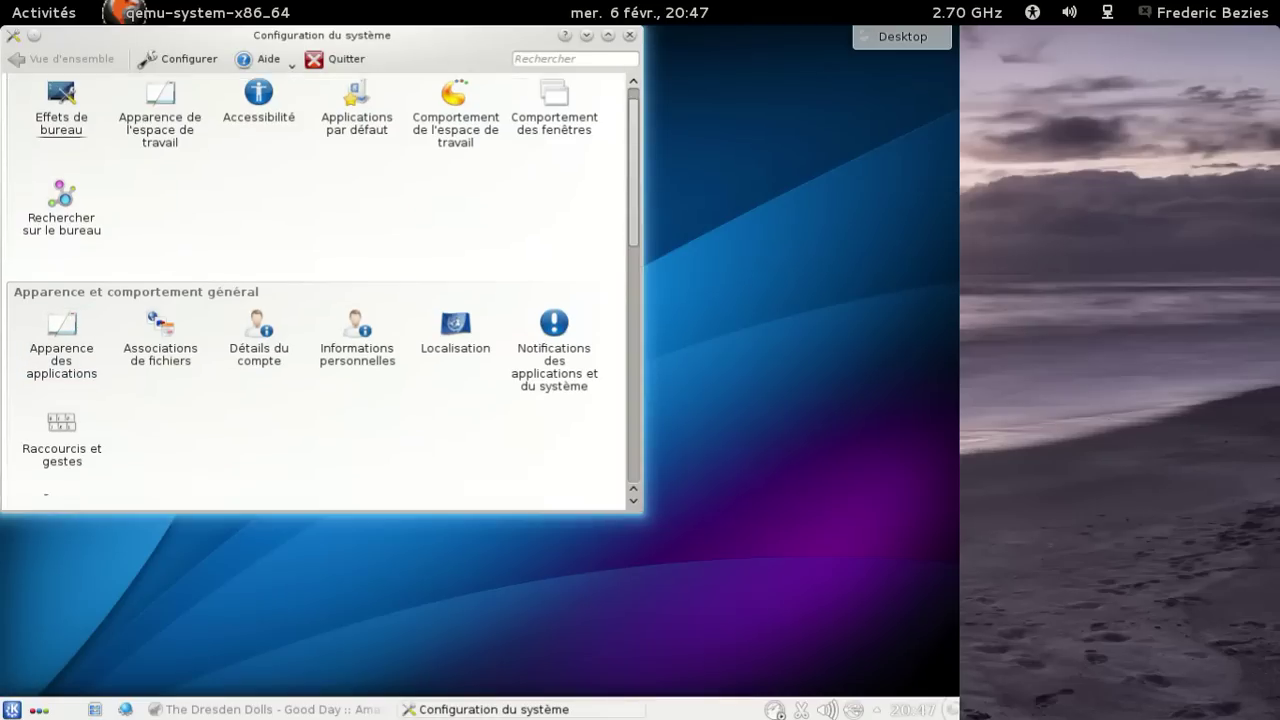
{"action": "scroll", "coordinate": [320, 290], "scroll_direction": "down", "scroll_amount": 4}
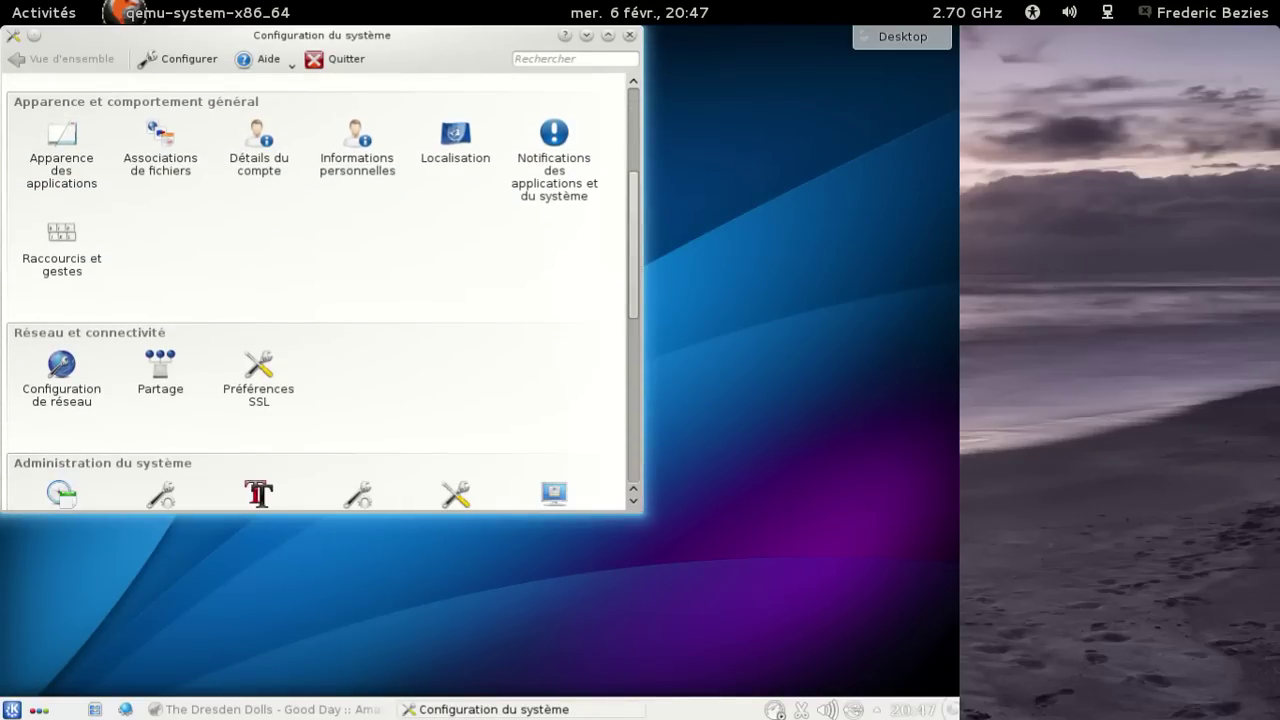
{"action": "scroll", "coordinate": [320, 290], "scroll_direction": "down", "scroll_amount": 3}
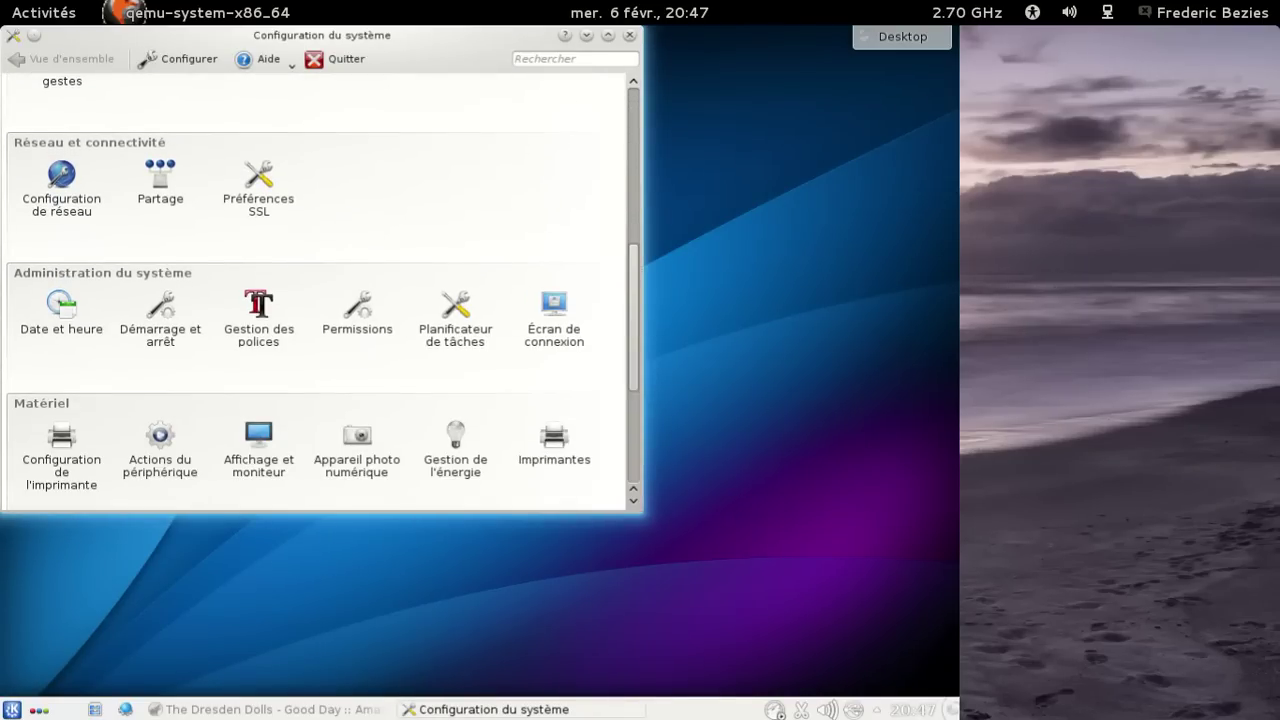
{"action": "scroll", "coordinate": [320, 290], "scroll_direction": "down", "scroll_amount": 2}
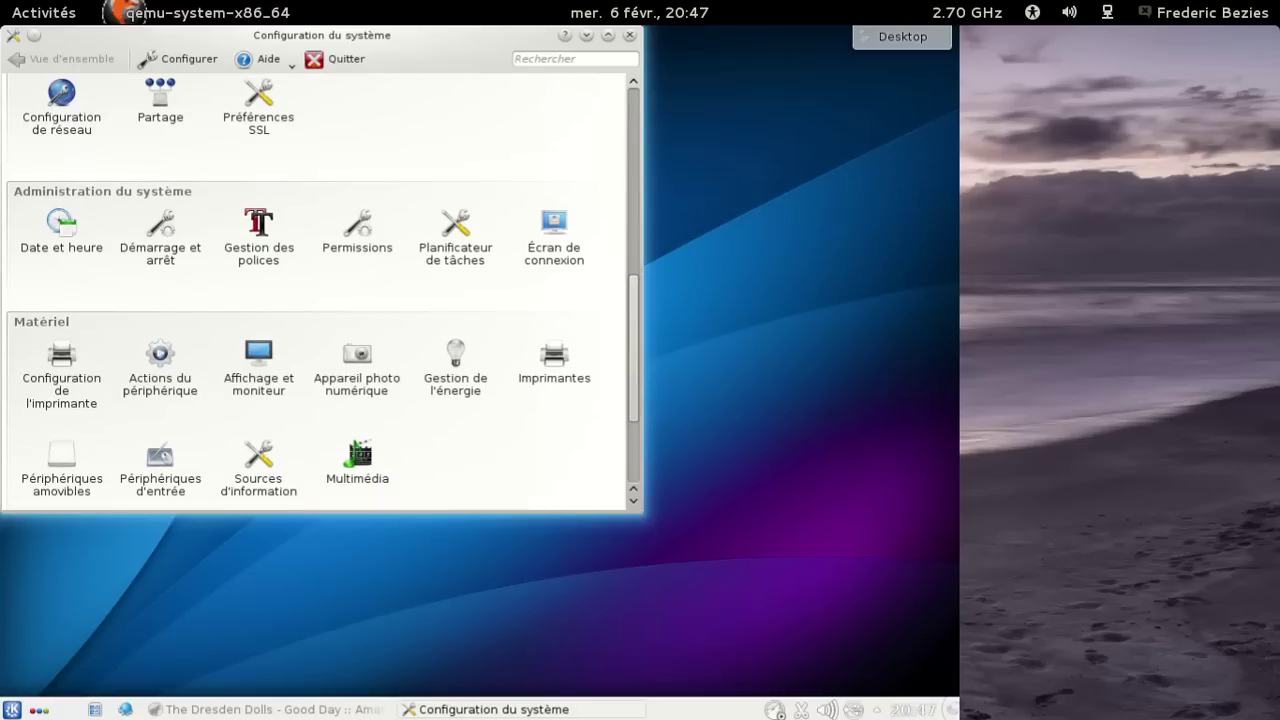
{"action": "scroll", "coordinate": [320, 290], "scroll_direction": "down", "scroll_amount": 4}
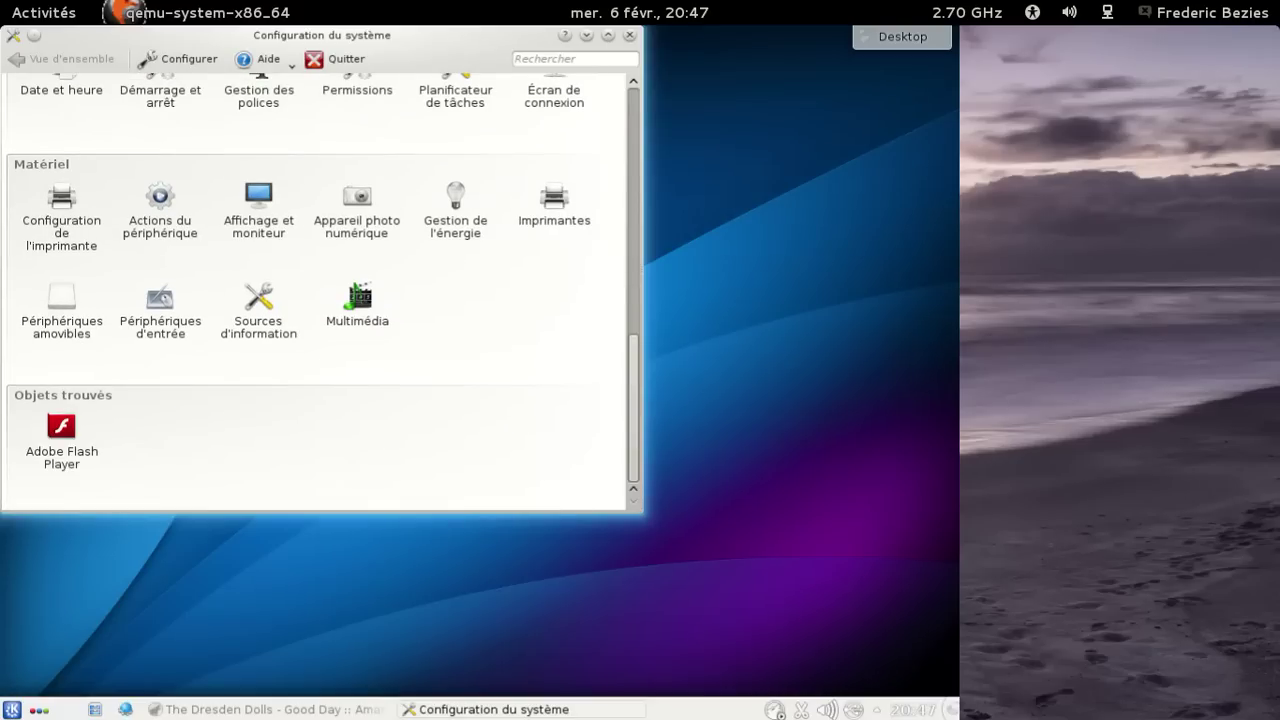
Step: Try the Gestion de l'énergie module in the Matériel category and close the system settings
{"action": "scroll", "coordinate": [455, 290], "scroll_direction": "up", "scroll_amount": 2}
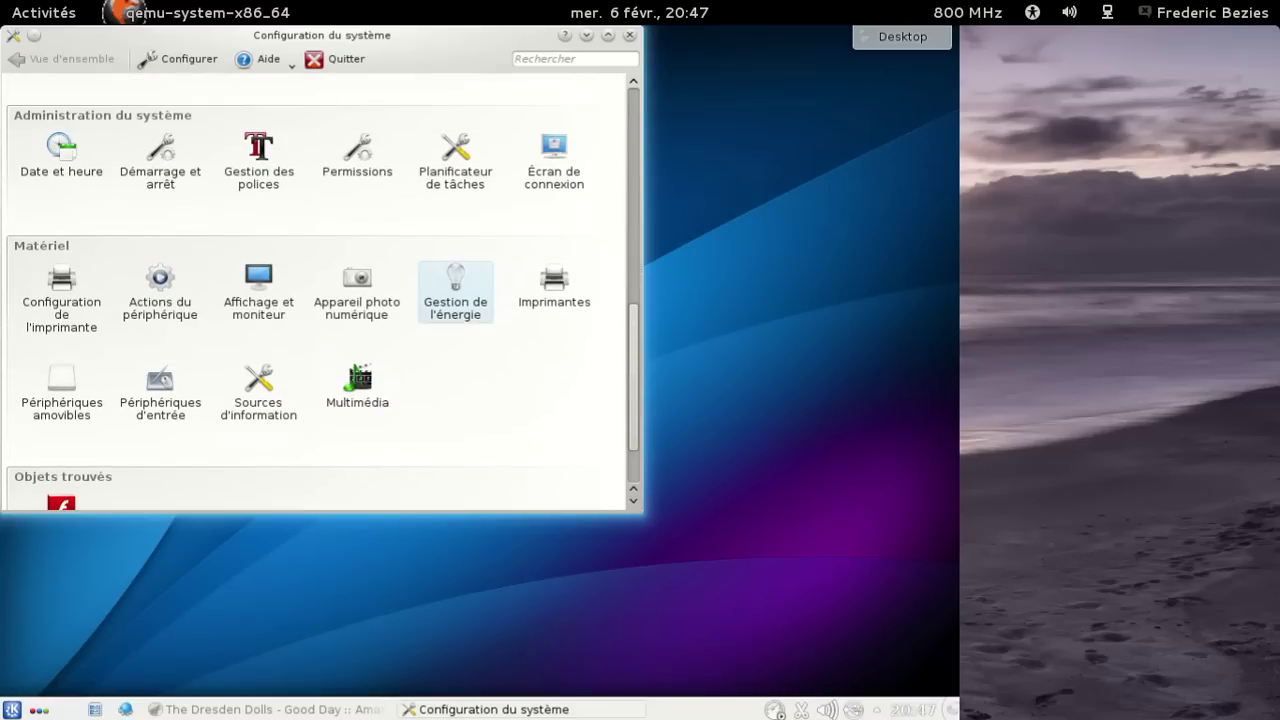
{"action": "left_click", "coordinate": [455, 287]}
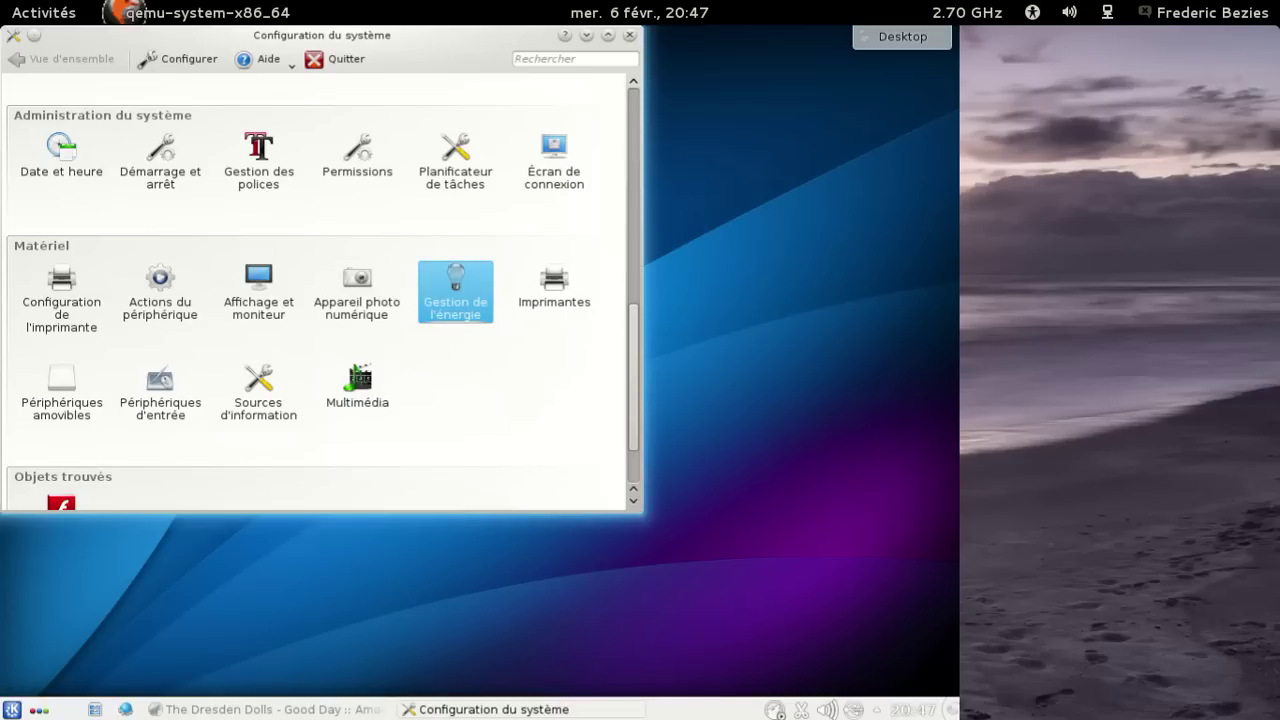
{"action": "left_click", "coordinate": [629, 34]}
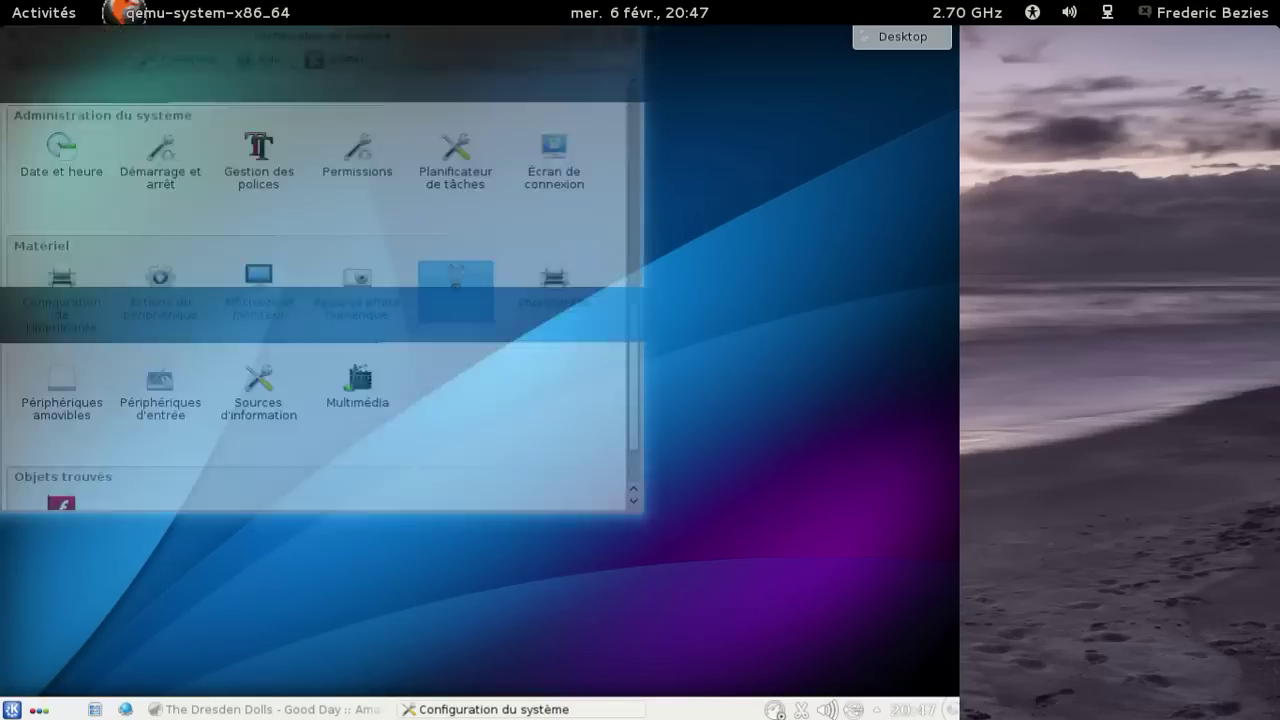
Step: Launch Centre d'informations from the Système application category to show the hardware summary
{"action": "left_click", "coordinate": [12, 708]}
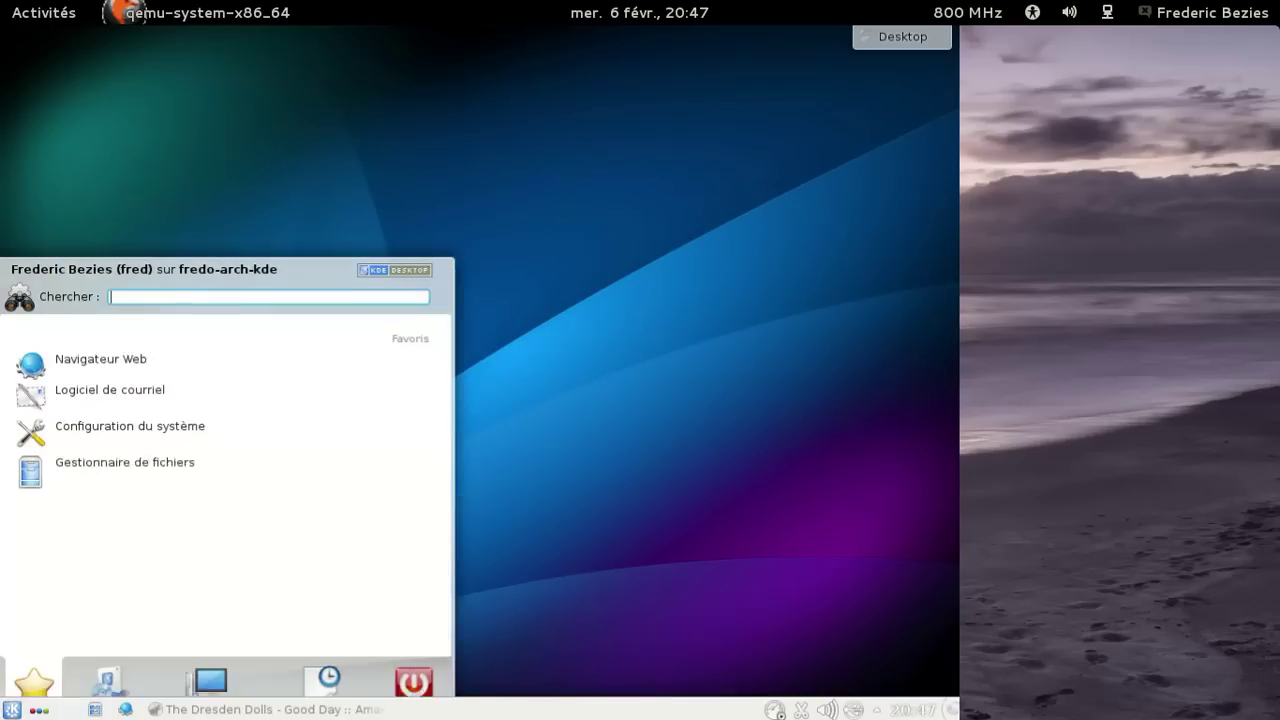
{"action": "left_click", "coordinate": [108, 662]}
{"action": "scroll", "coordinate": [126, 600], "scroll_direction": "down", "scroll_amount": 4}
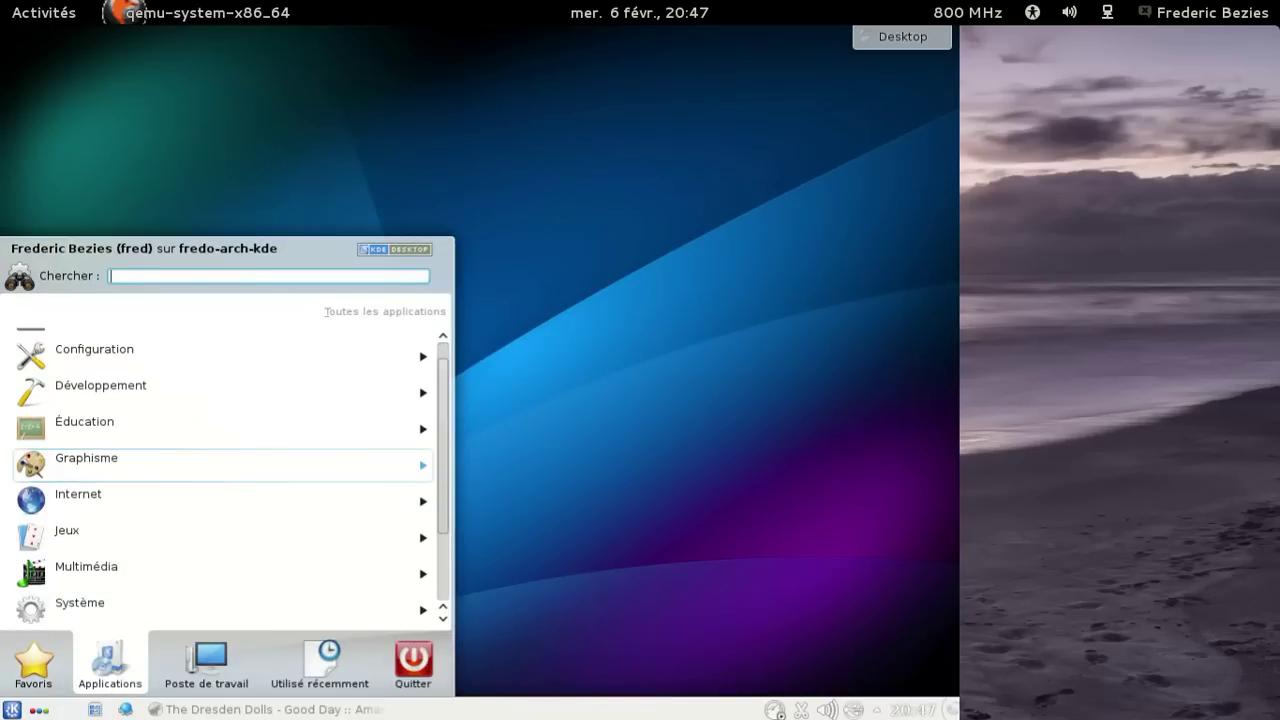
{"action": "left_click", "coordinate": [126, 500]}
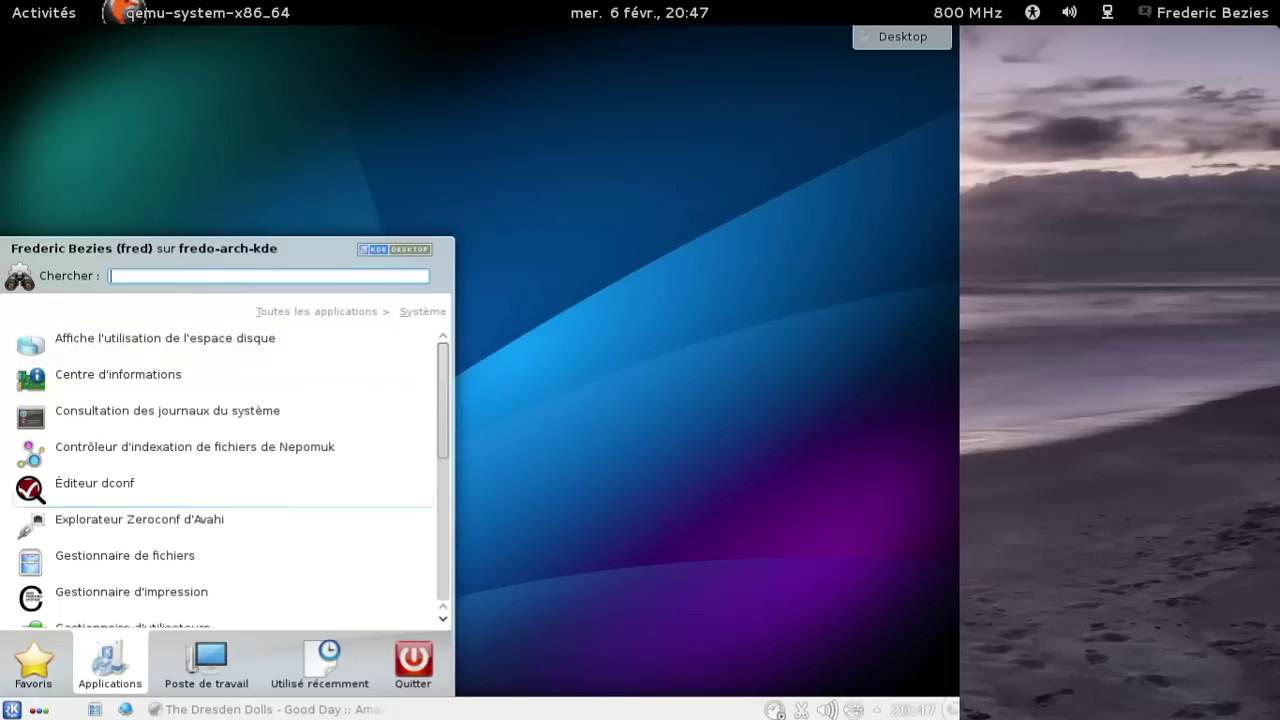
{"action": "left_click", "coordinate": [200, 382]}
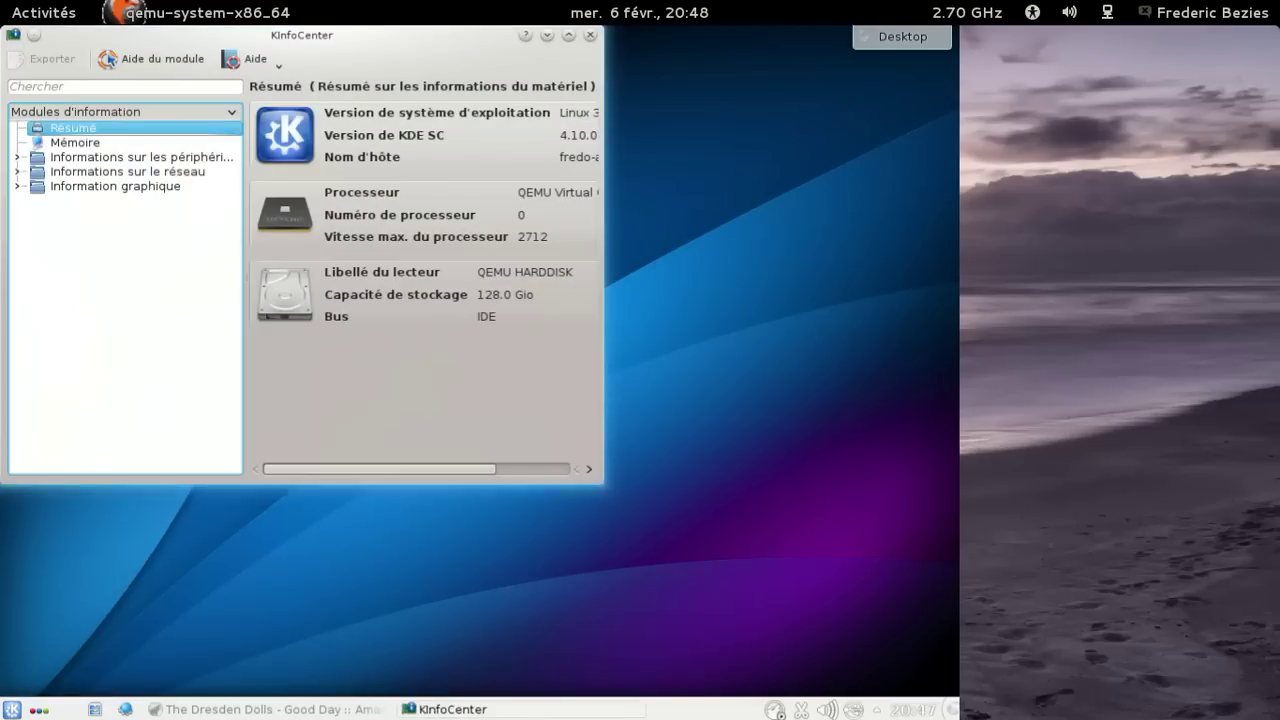
Step: Launch the video player (Lecteur vidéo) from the Multimédia application category
{"action": "left_click", "coordinate": [12, 709]}
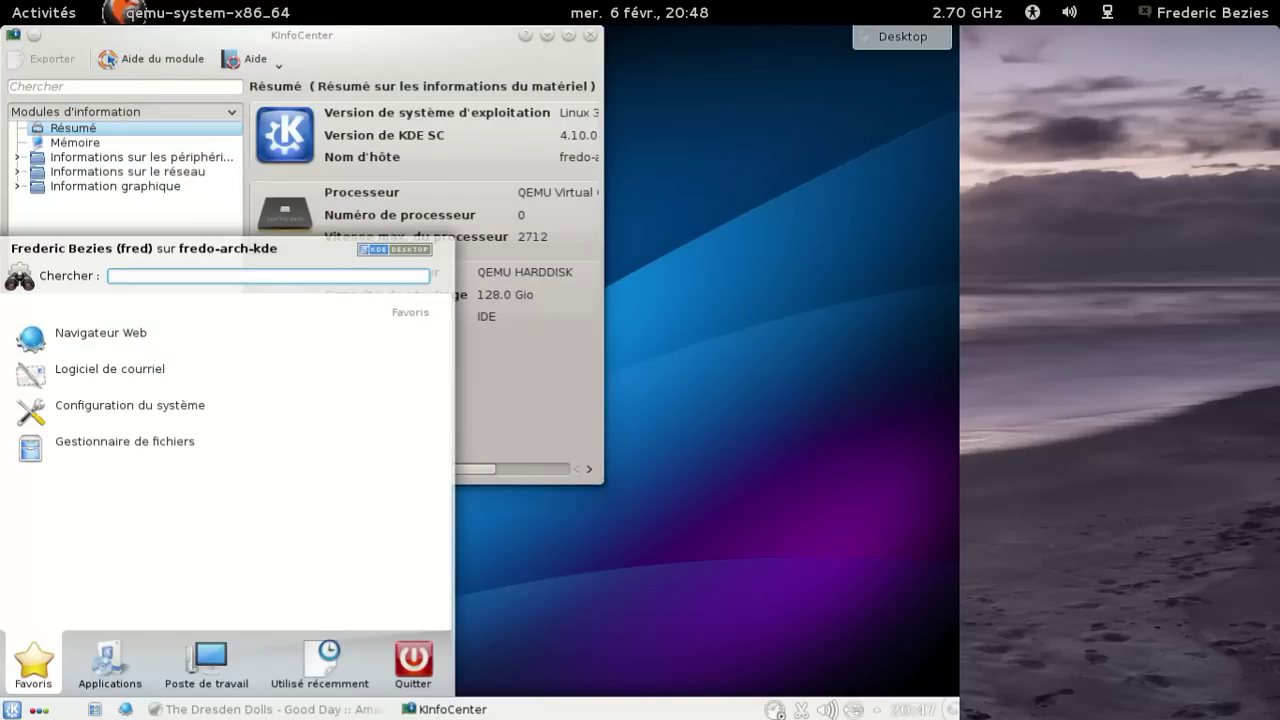
{"action": "left_click", "coordinate": [138, 670]}
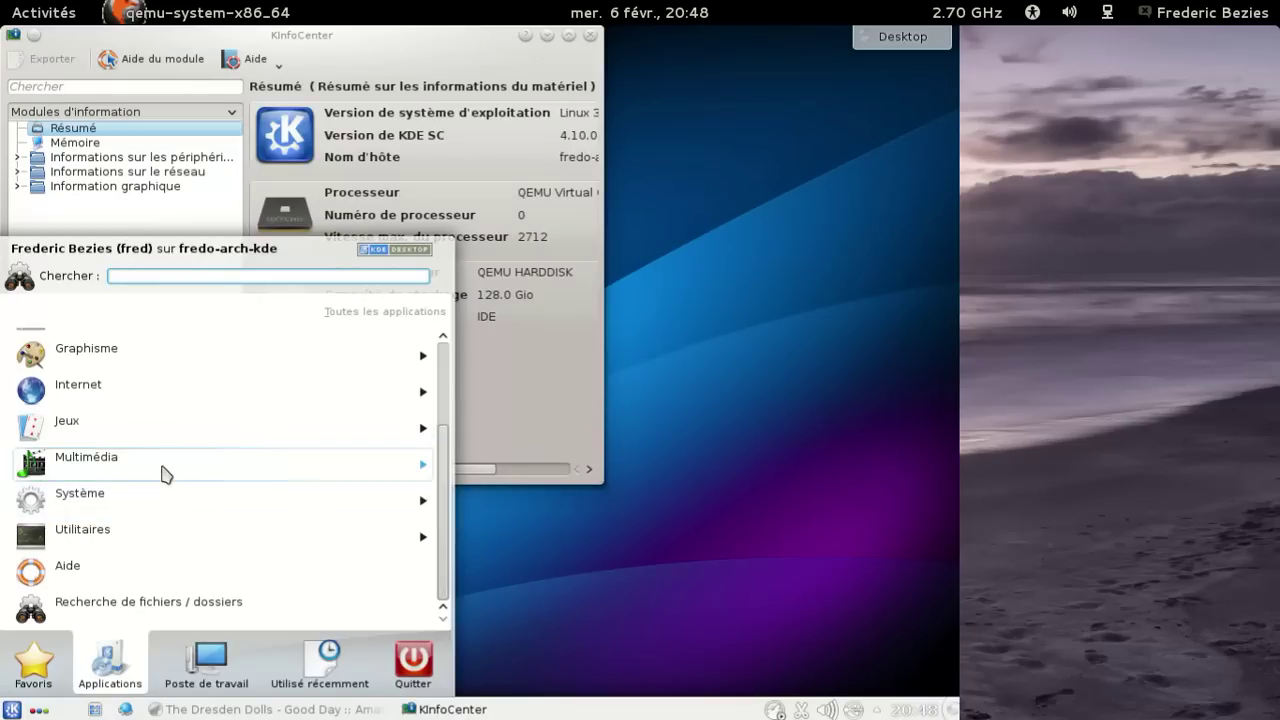
{"action": "left_click", "coordinate": [165, 472]}
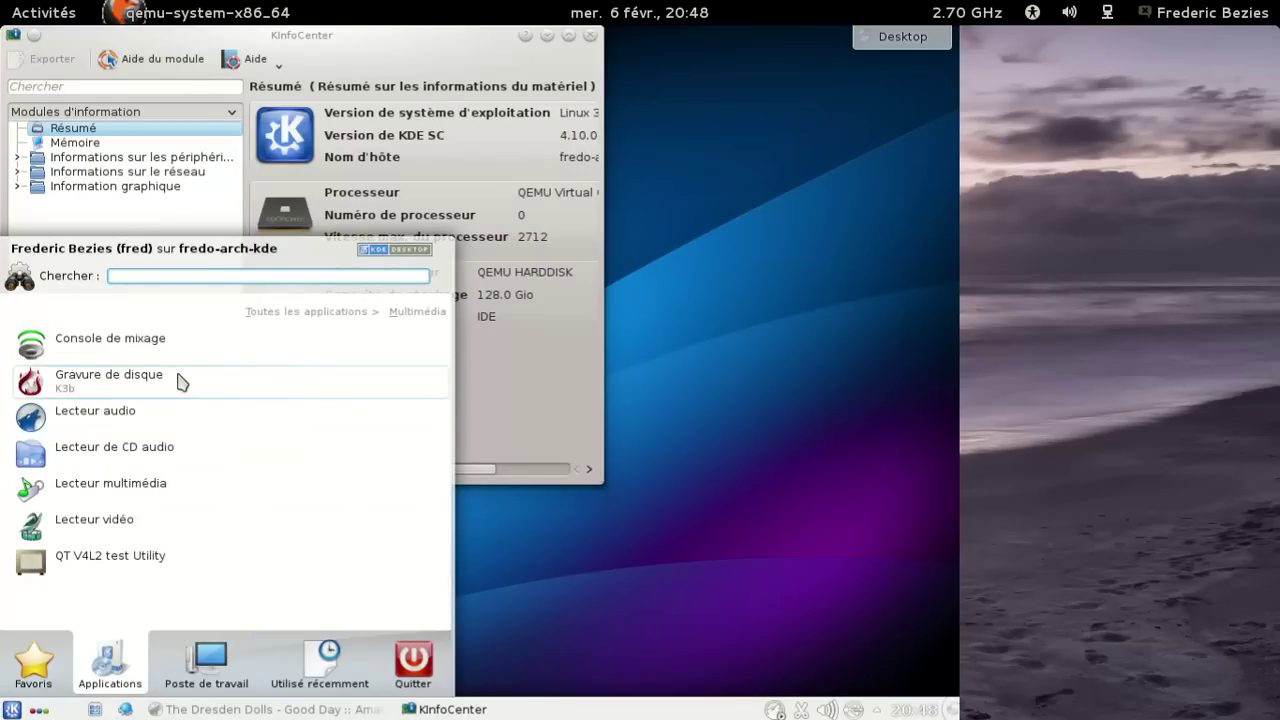
{"action": "left_click", "coordinate": [155, 534]}
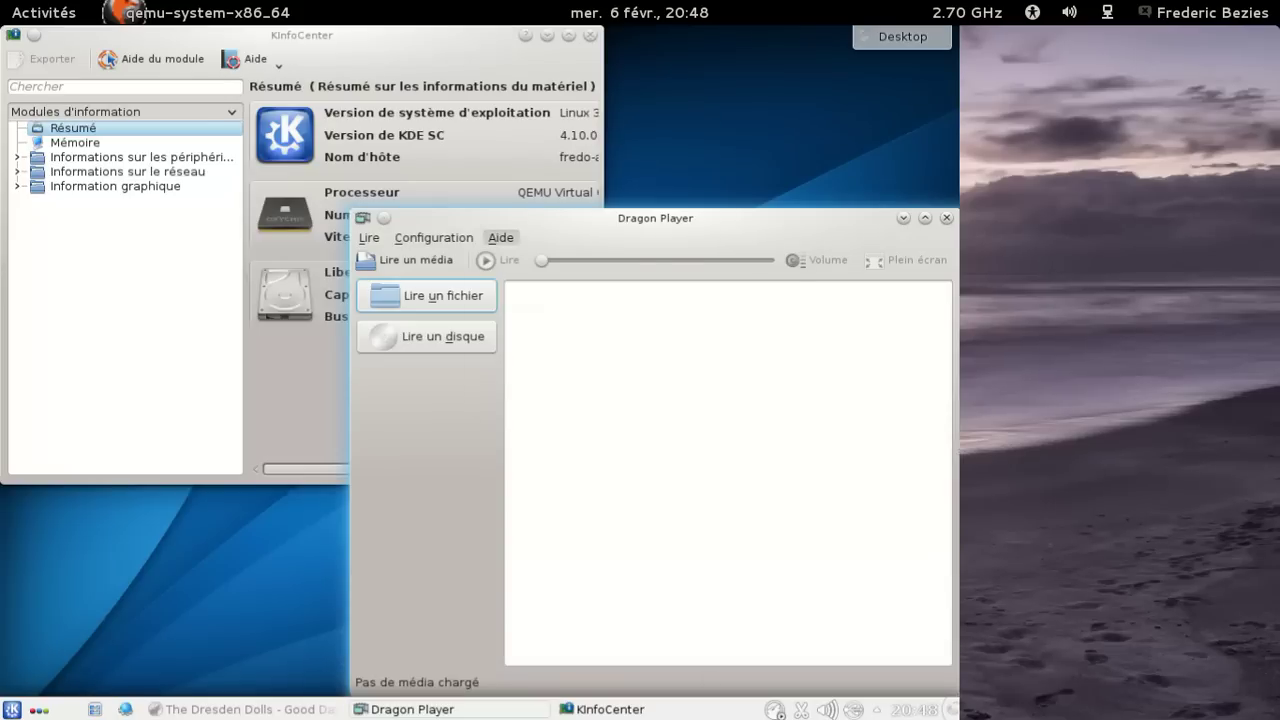
Step: View Dragon Player's version information and close the dialog
{"action": "left_click", "coordinate": [500, 237]}
{"action": "left_click", "coordinate": [530, 362]}
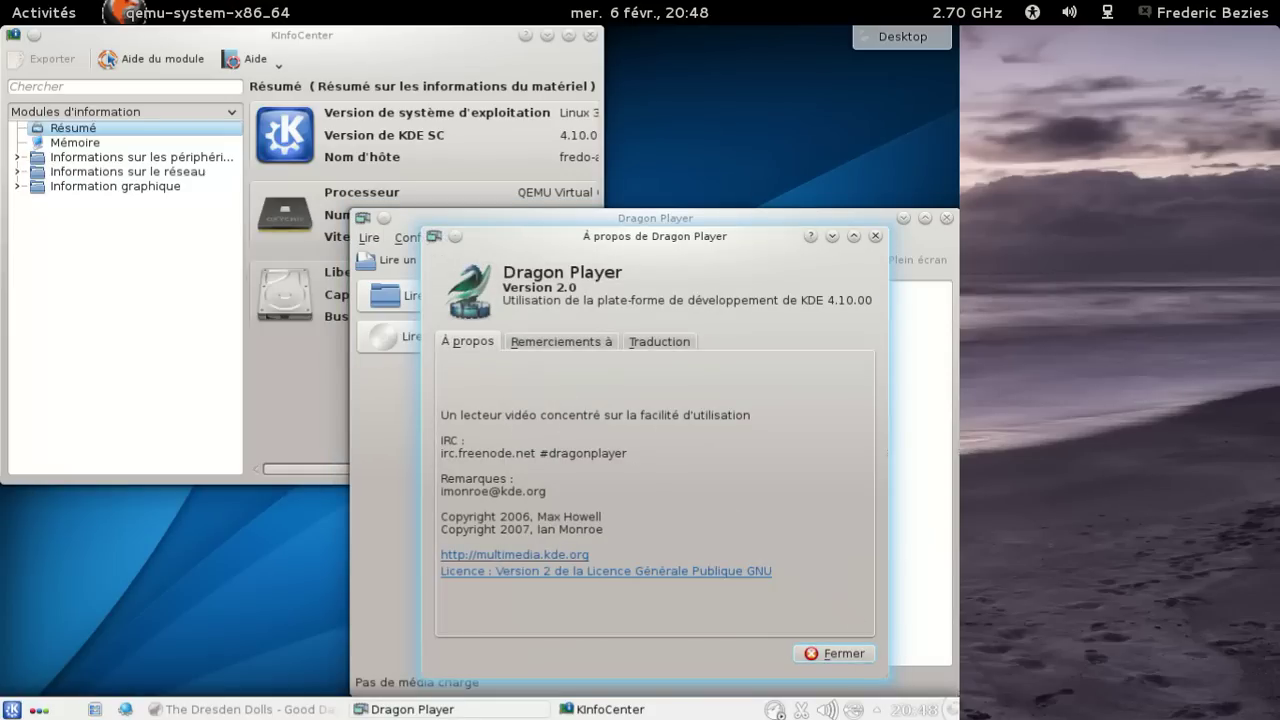
{"action": "left_click", "coordinate": [858, 663]}
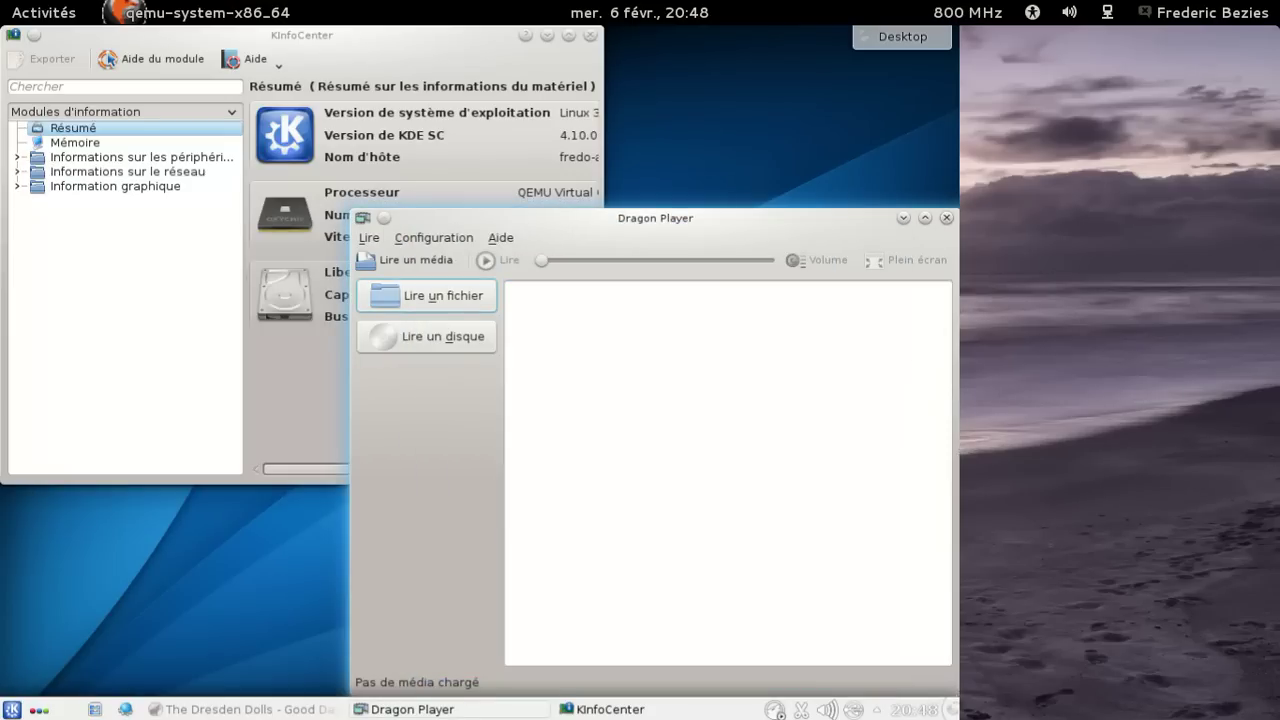
Step: Close Dragon Player and enlarge the KInfoCenter window to show the whole hardware summary
{"action": "left_click", "coordinate": [946, 217]}
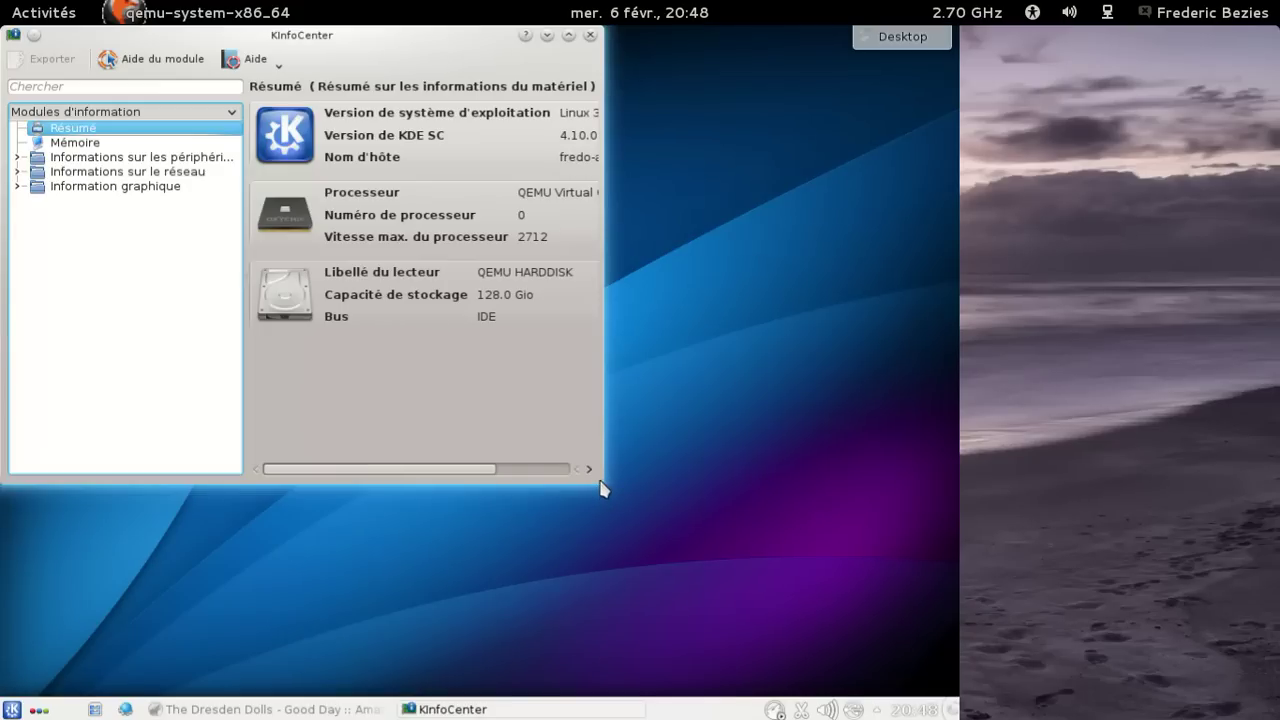
{"action": "left_click_drag", "start_coordinate": [603, 486], "coordinate": [811, 590]}
Step: Expand the Informations sur les périphériques category, select its PCI module and close KInfoCenter
{"action": "mouse_move", "coordinate": [90, 157]}
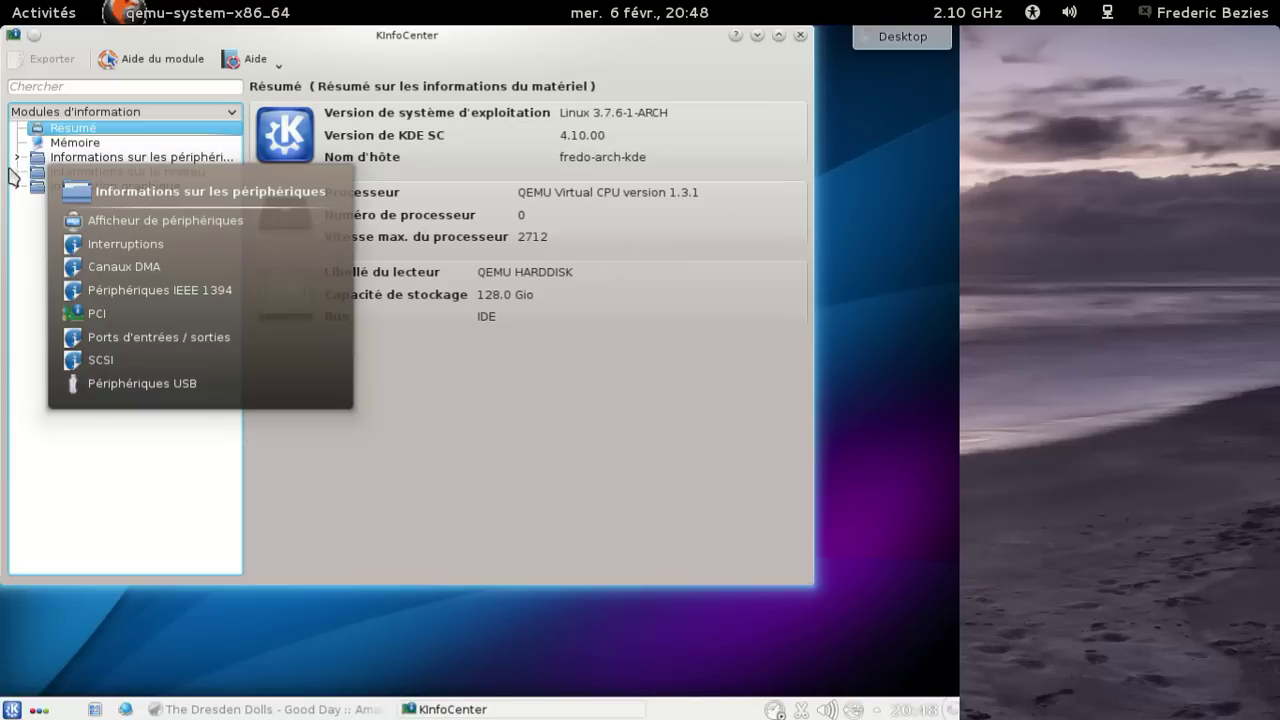
{"action": "mouse_move", "coordinate": [20, 188]}
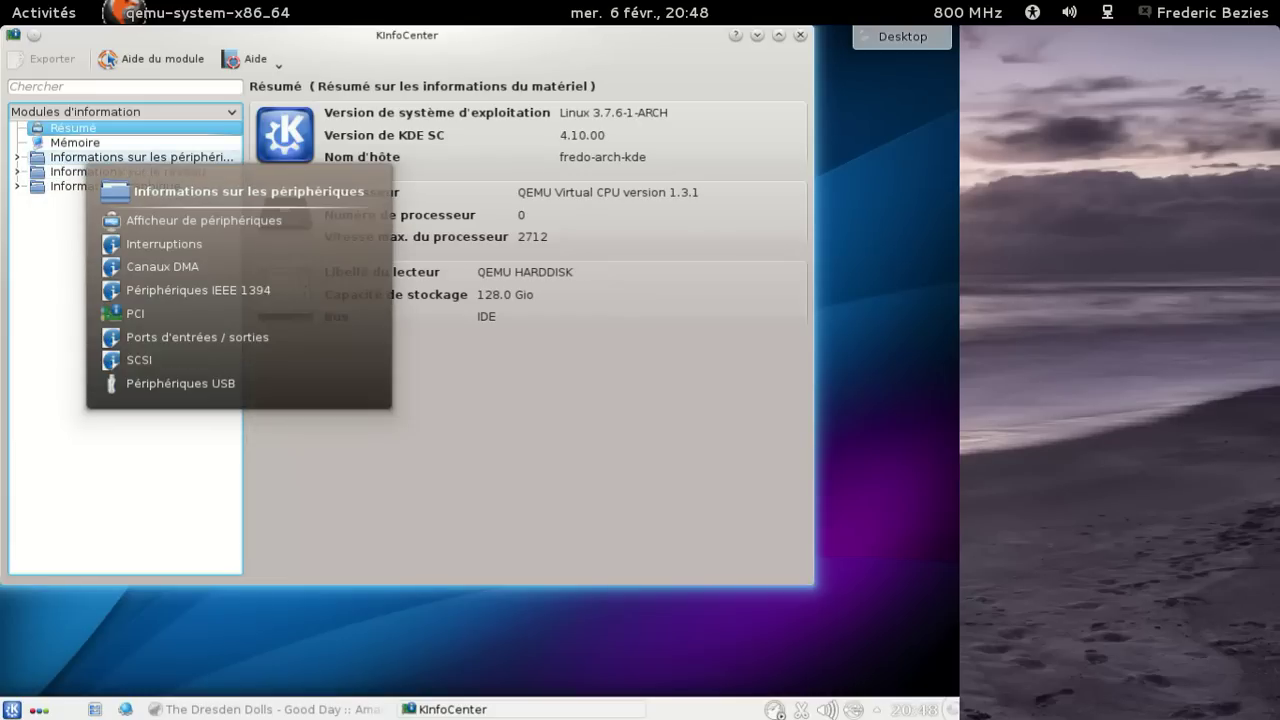
{"action": "left_click", "coordinate": [70, 158]}
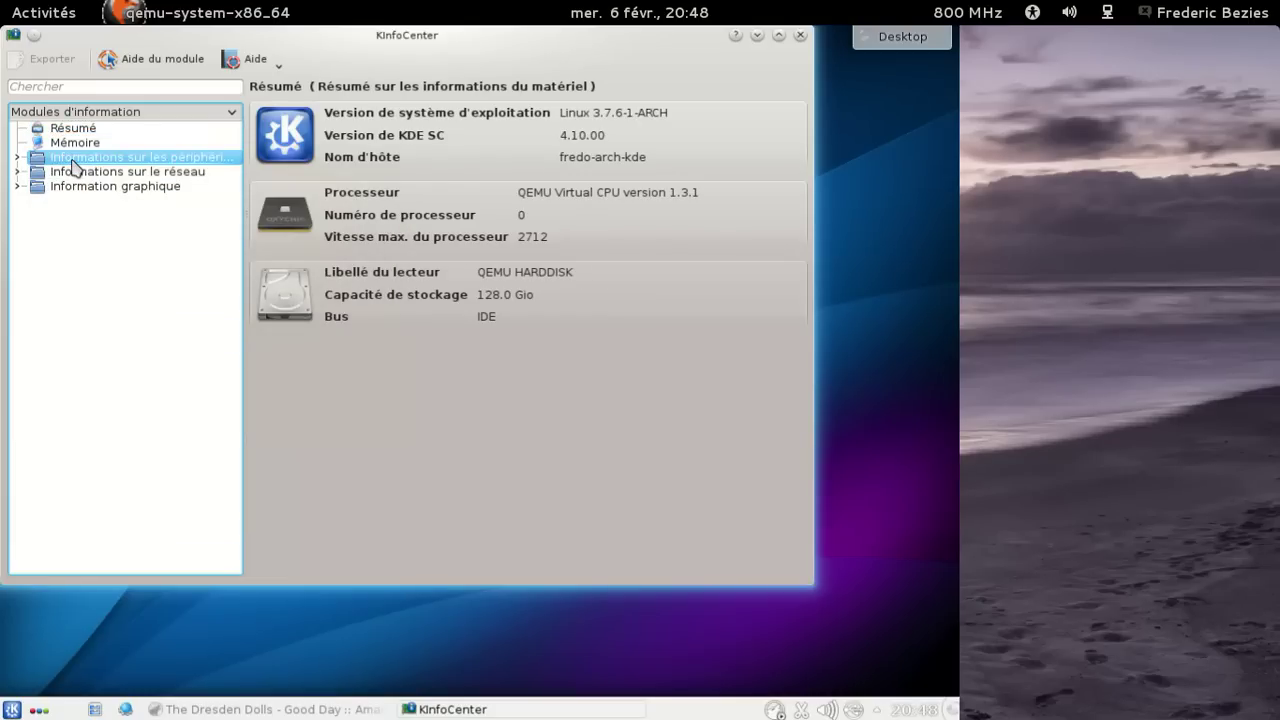
{"action": "double_click", "coordinate": [38, 162]}
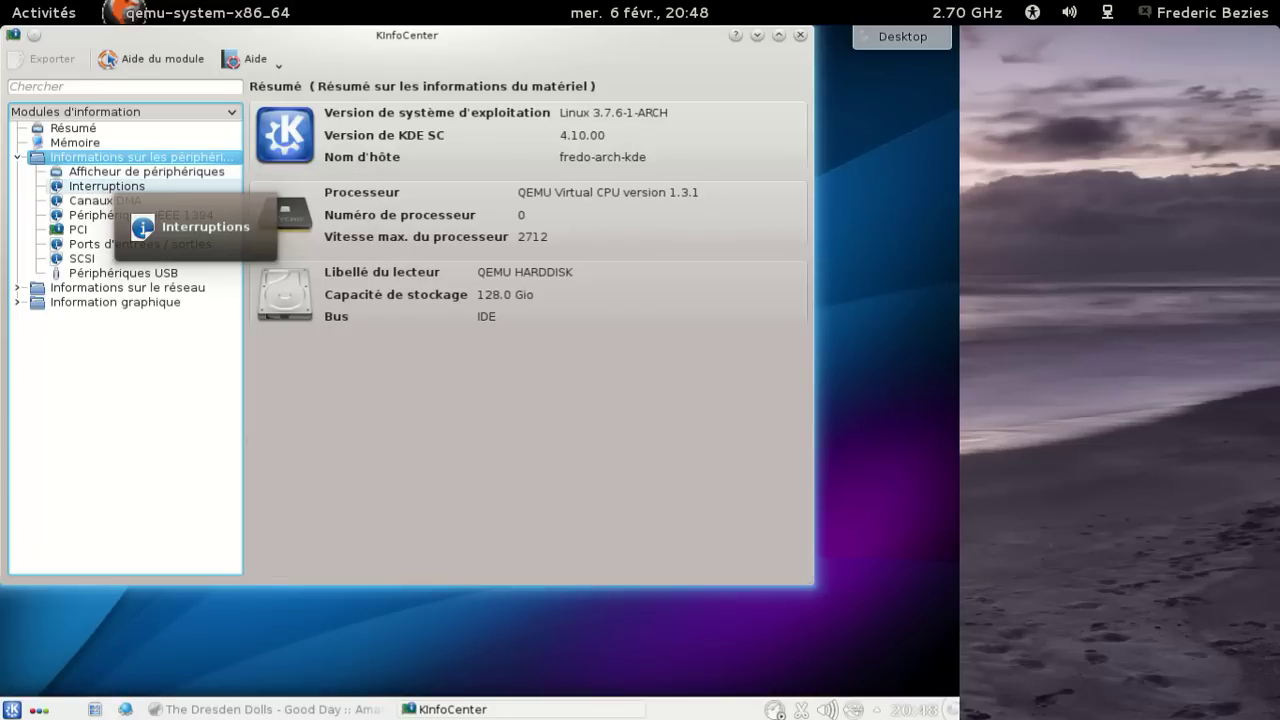
{"action": "left_click", "coordinate": [78, 229]}
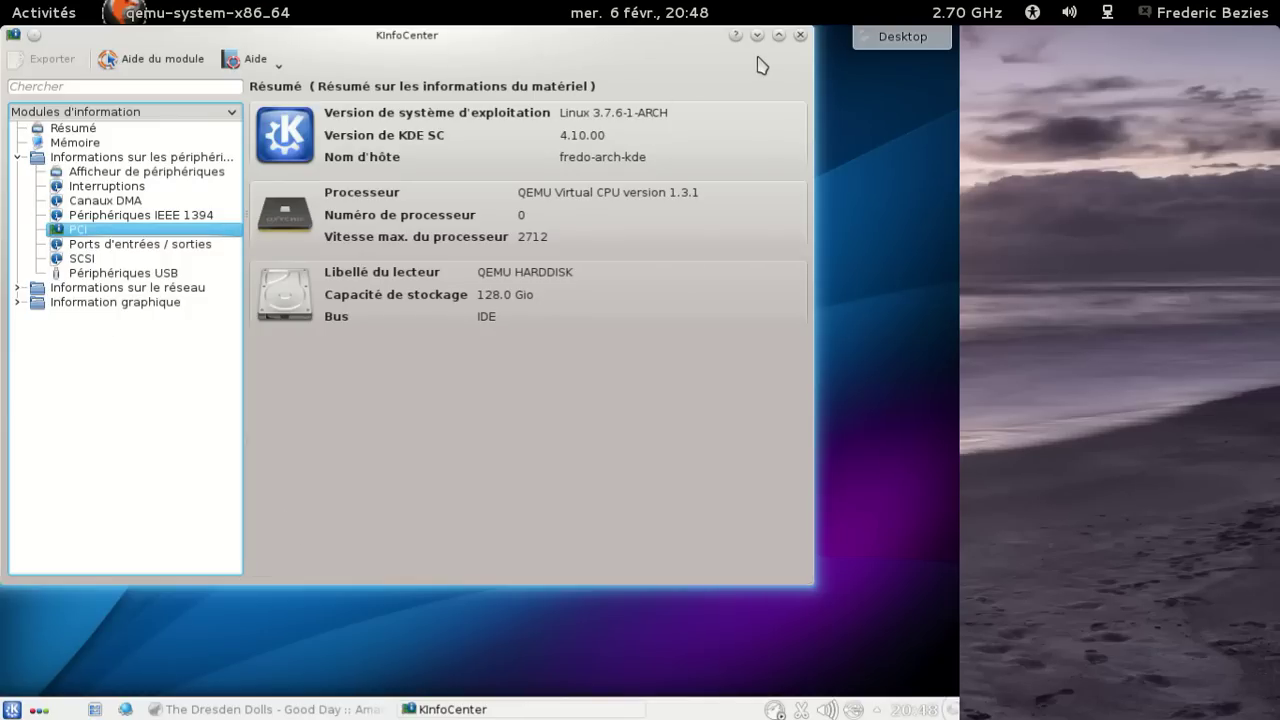
{"action": "left_click", "coordinate": [800, 36]}
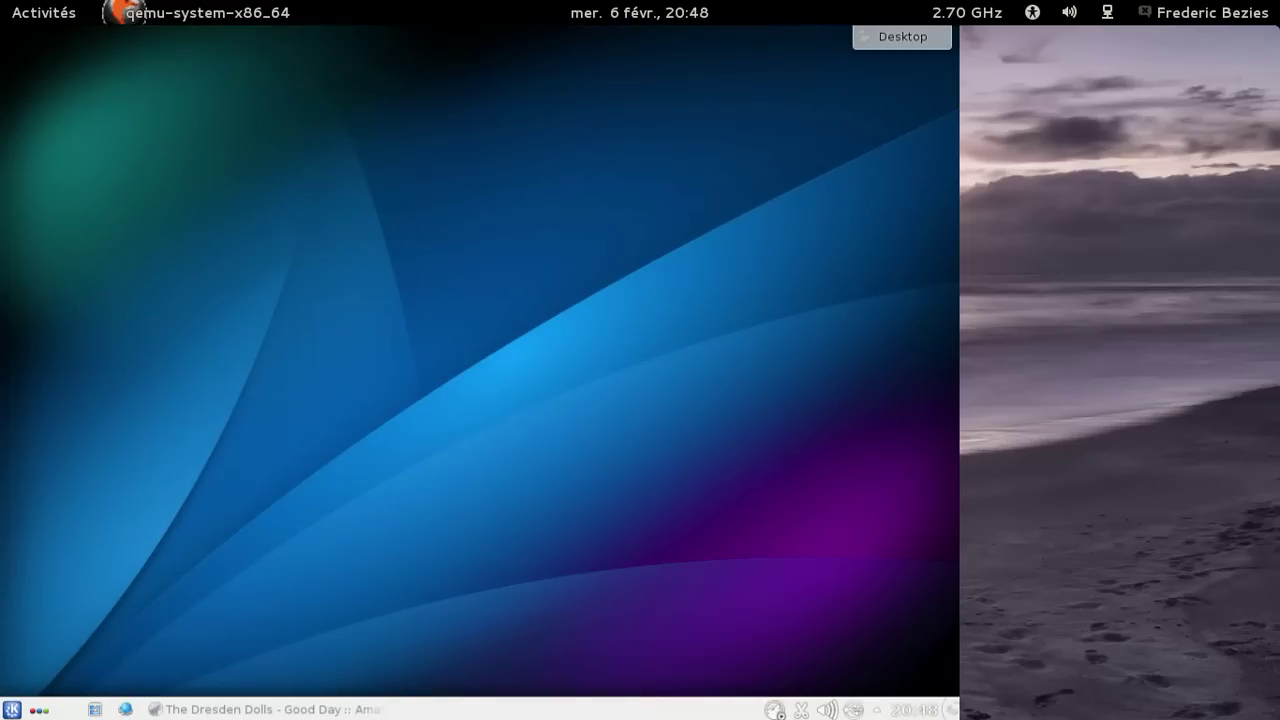
Step: Browse the Système application category and launch the disk space viewer (Affiche l'utilisation de l'espace disque)
{"action": "left_click", "coordinate": [12, 709]}
{"action": "left_click", "coordinate": [110, 658]}
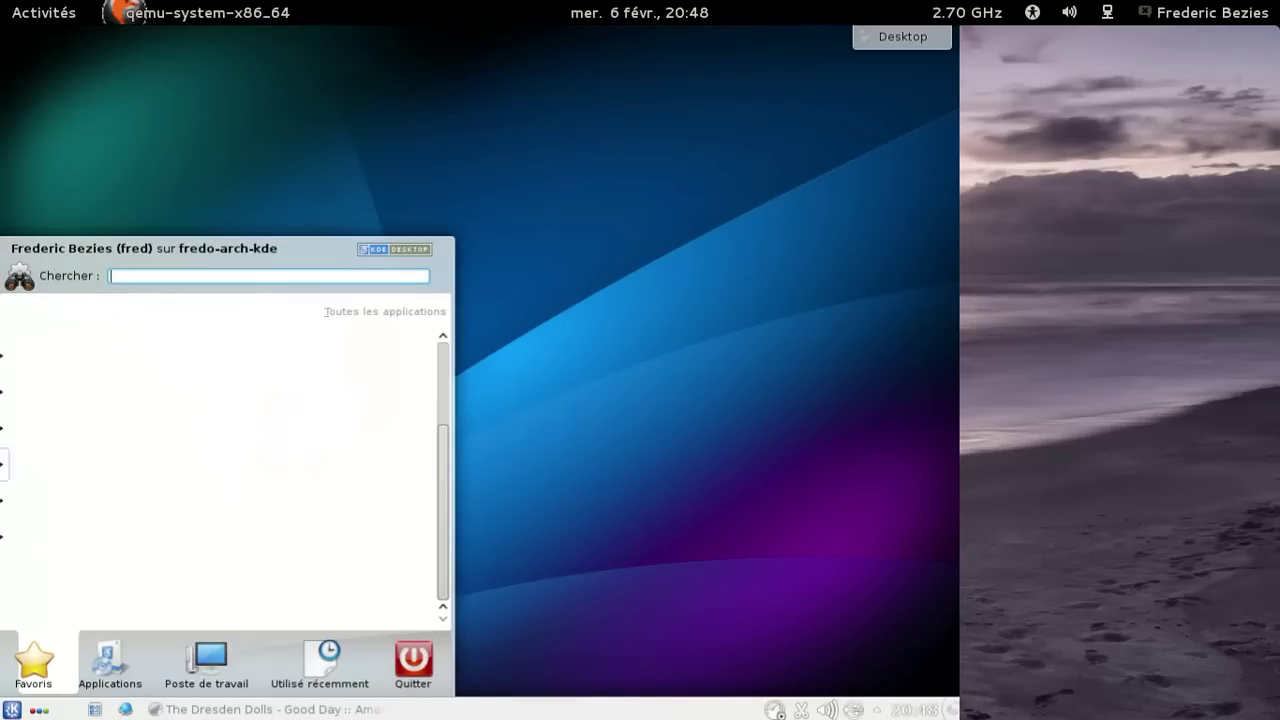
{"action": "left_click", "coordinate": [110, 501]}
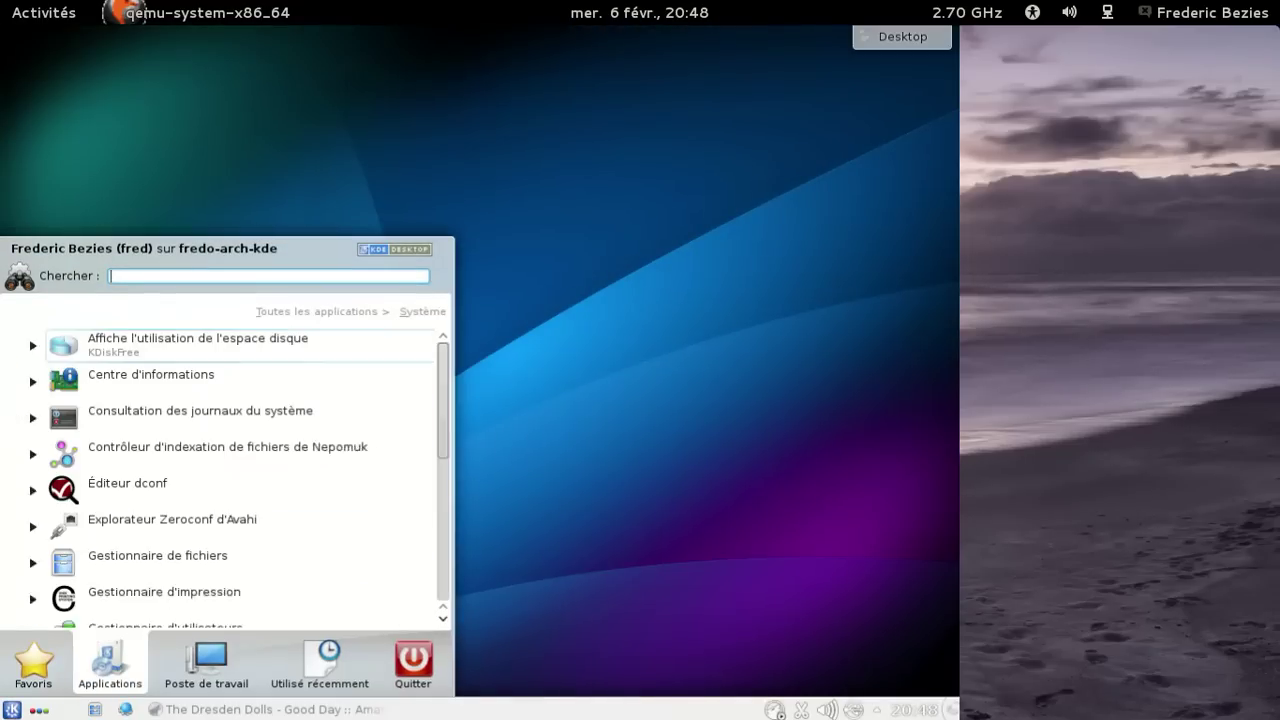
{"action": "scroll", "coordinate": [220, 437], "scroll_direction": "down", "scroll_amount": 3}
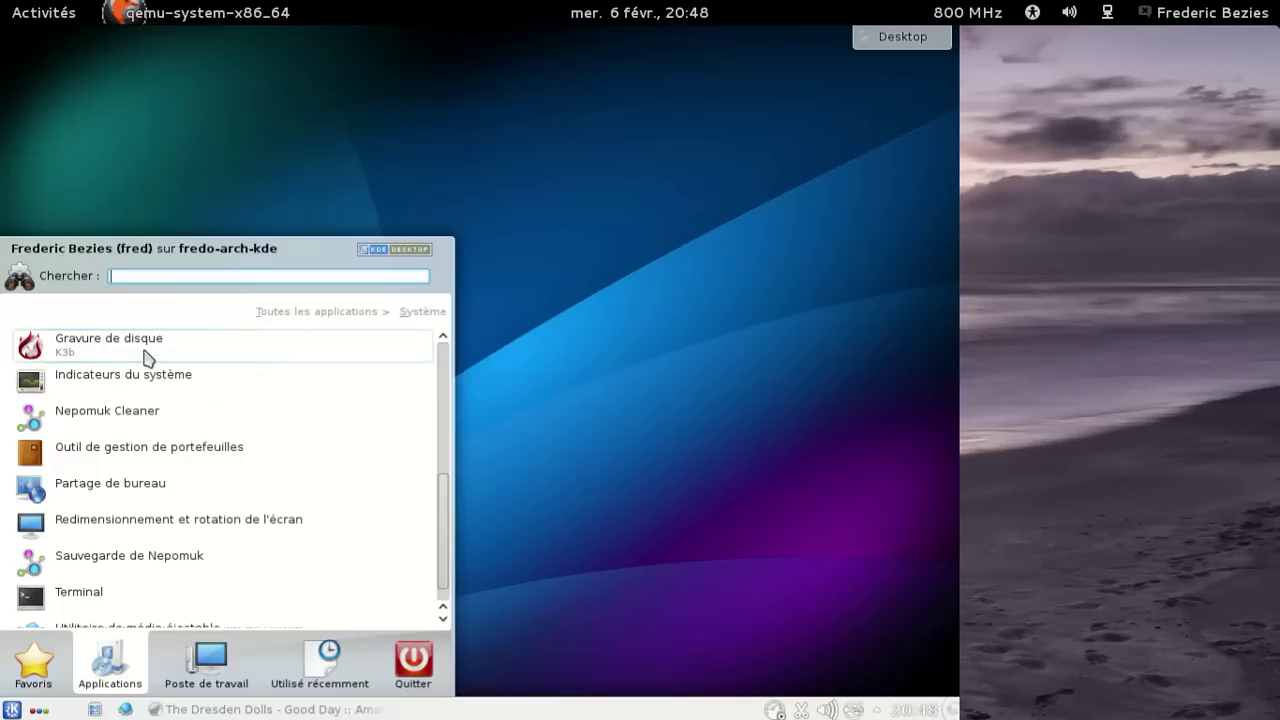
{"action": "scroll", "coordinate": [186, 537], "scroll_direction": "down", "scroll_amount": 1}
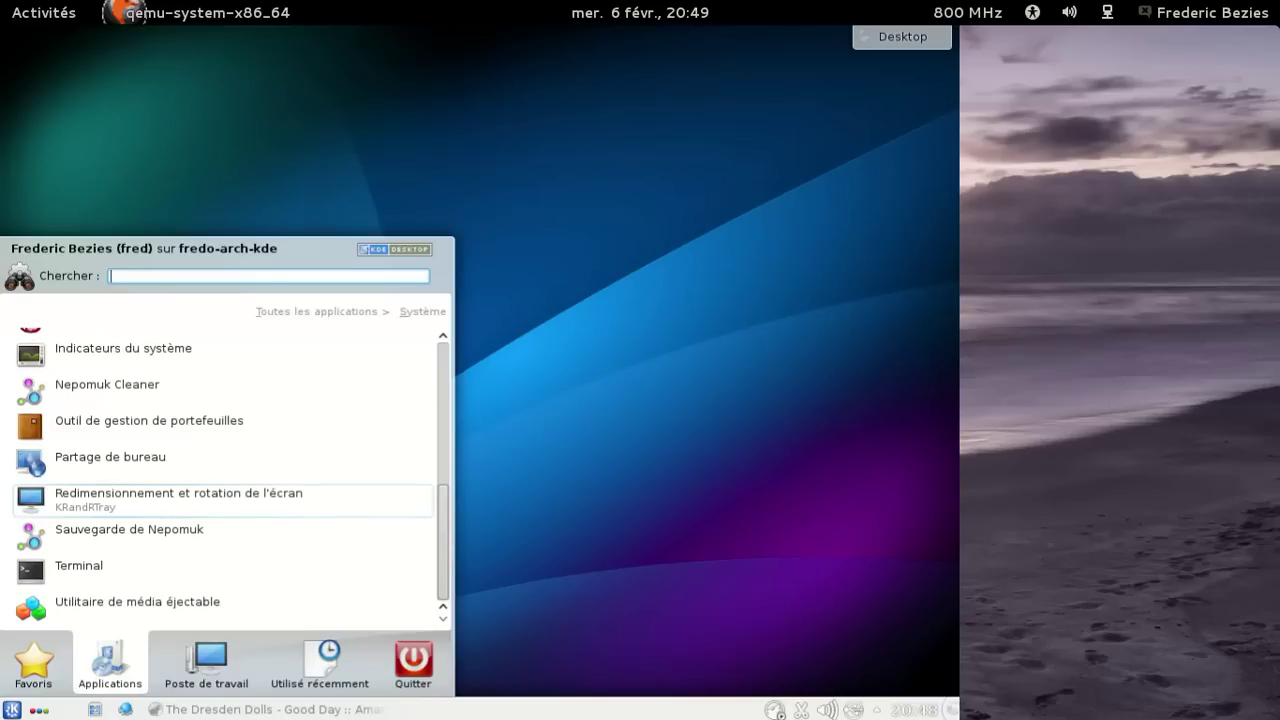
{"action": "scroll", "coordinate": [194, 503], "scroll_direction": "up", "scroll_amount": 3}
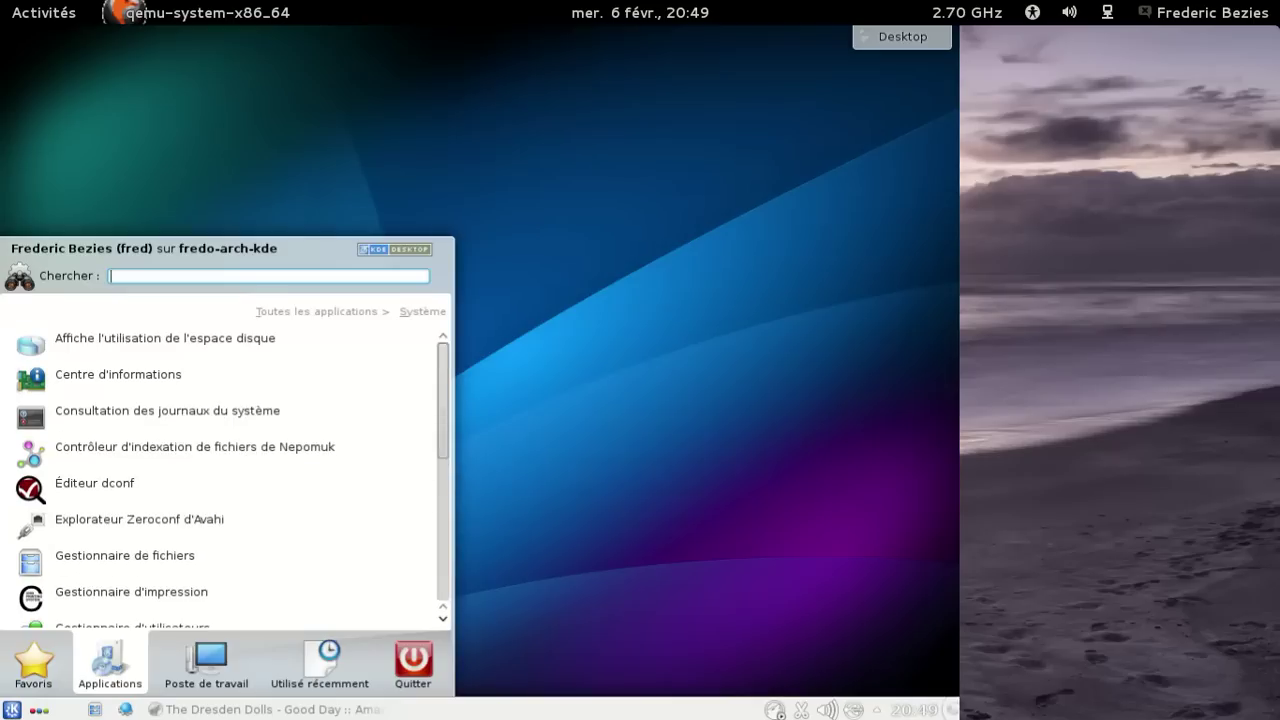
{"action": "mouse_move", "coordinate": [206, 660]}
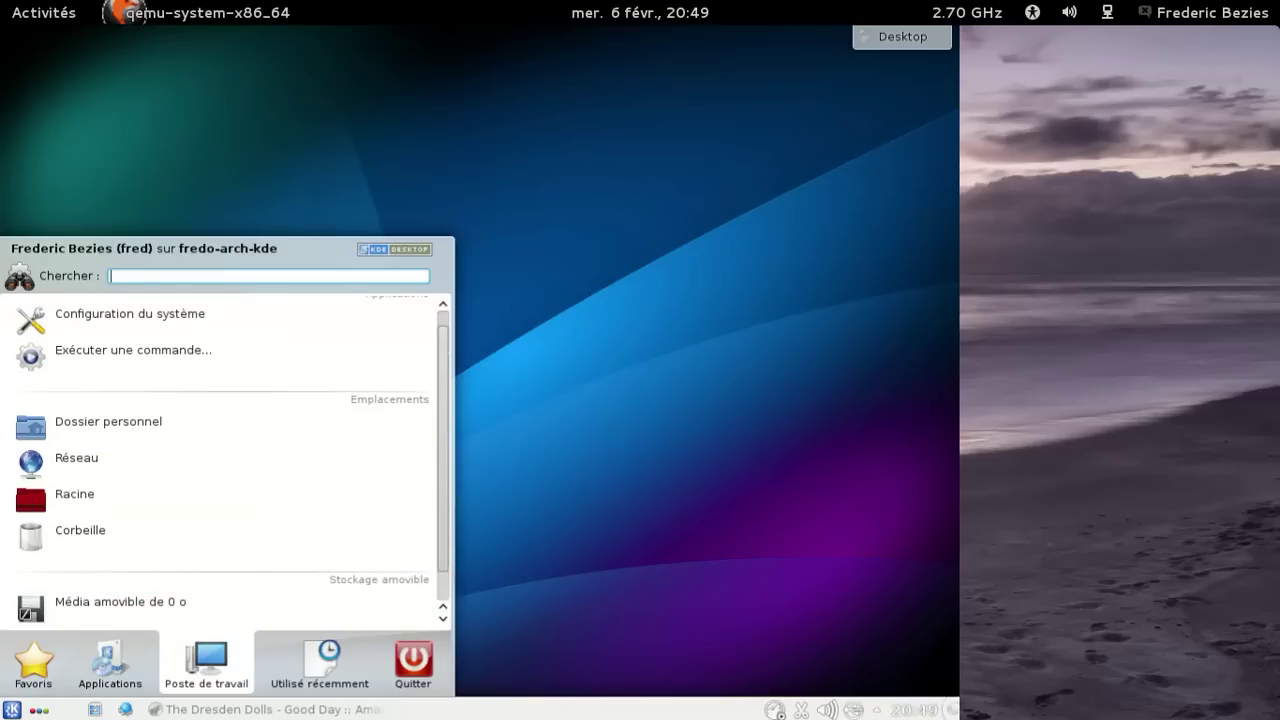
{"action": "mouse_move", "coordinate": [114, 655]}
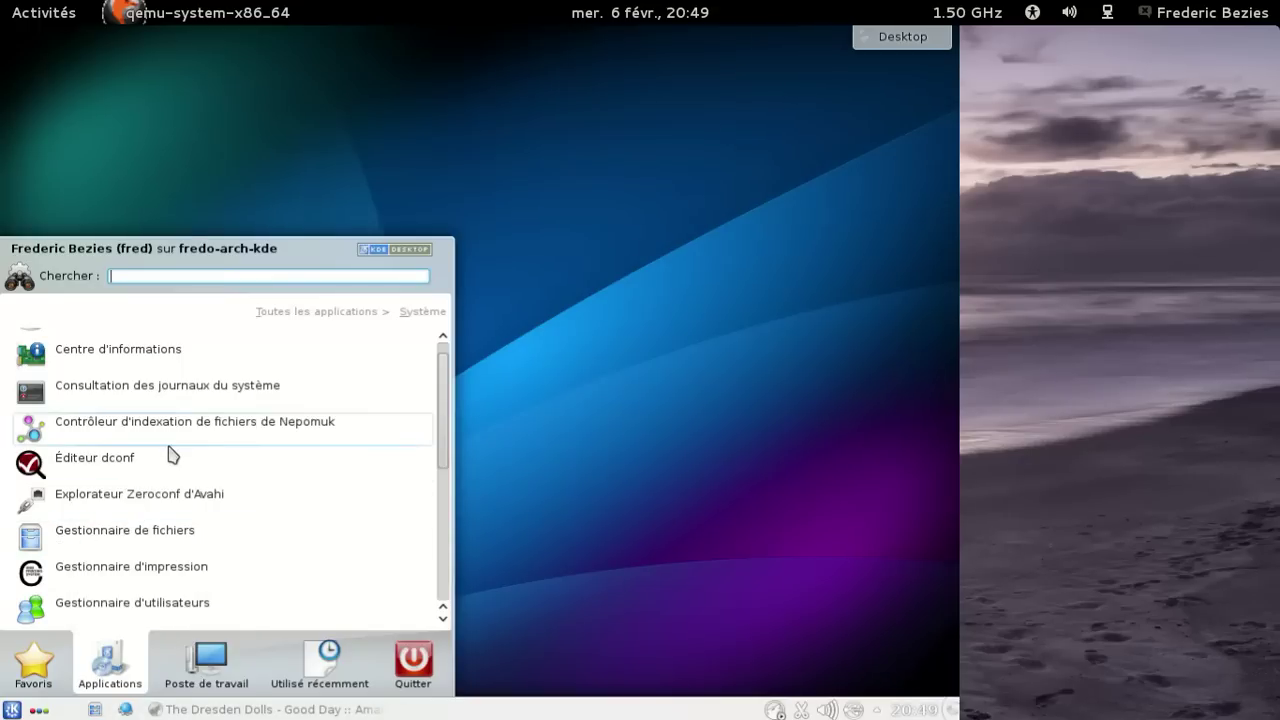
{"action": "scroll", "coordinate": [171, 451], "scroll_direction": "down", "scroll_amount": 3}
{"action": "scroll", "coordinate": [171, 451], "scroll_direction": "up", "scroll_amount": 3}
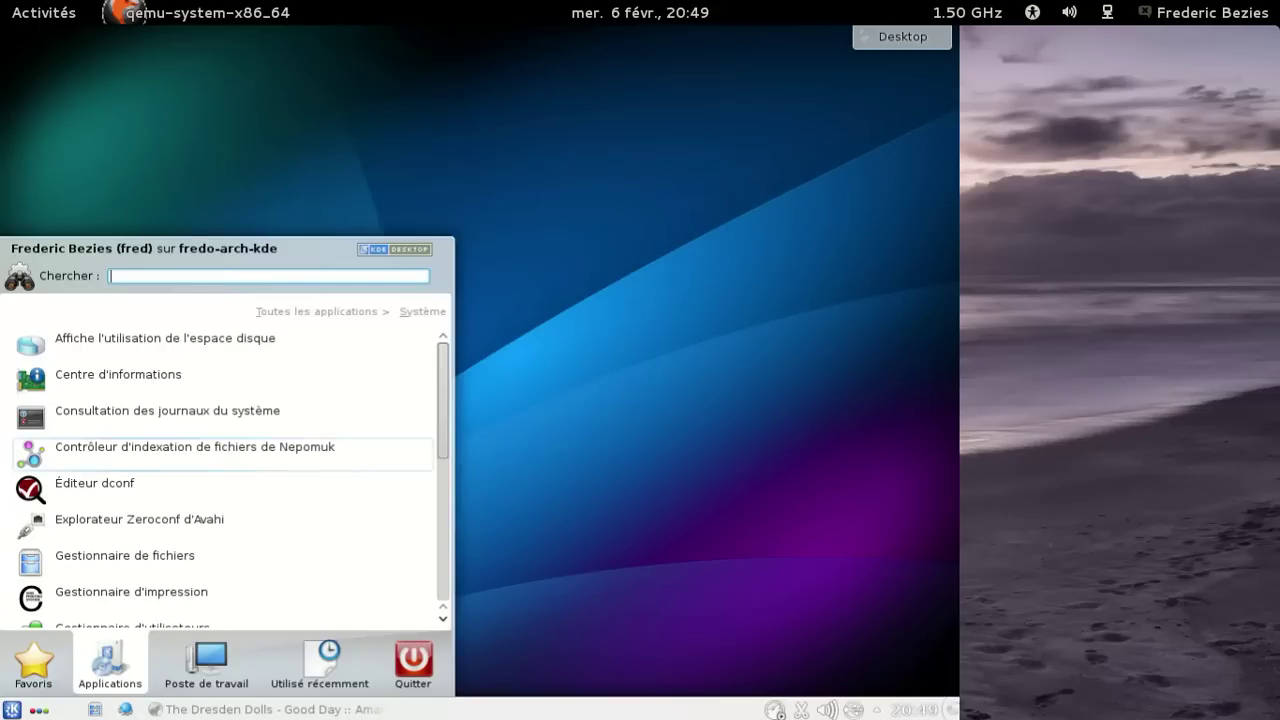
{"action": "left_click", "coordinate": [150, 350]}
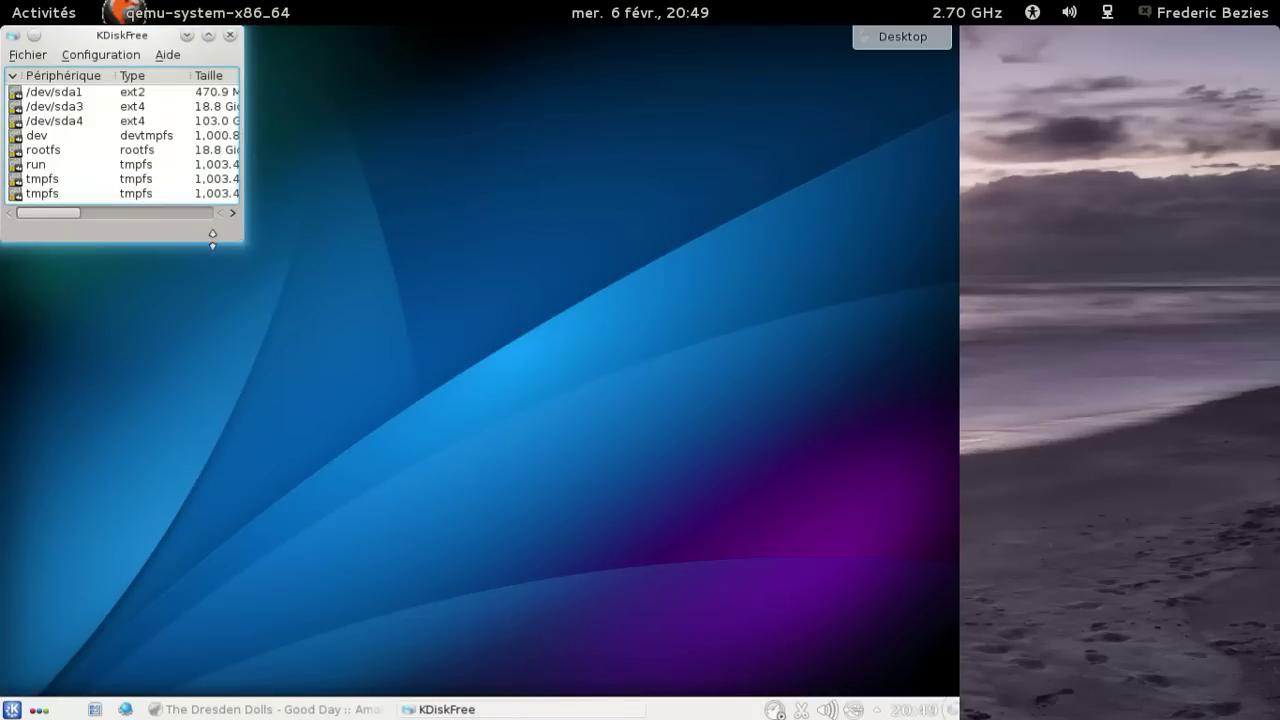
Step: Enlarge the KDiskFree window to show every disk usage column, look at its configuration options and quit it
{"action": "left_click_drag", "start_coordinate": [243, 244], "coordinate": [832, 571]}
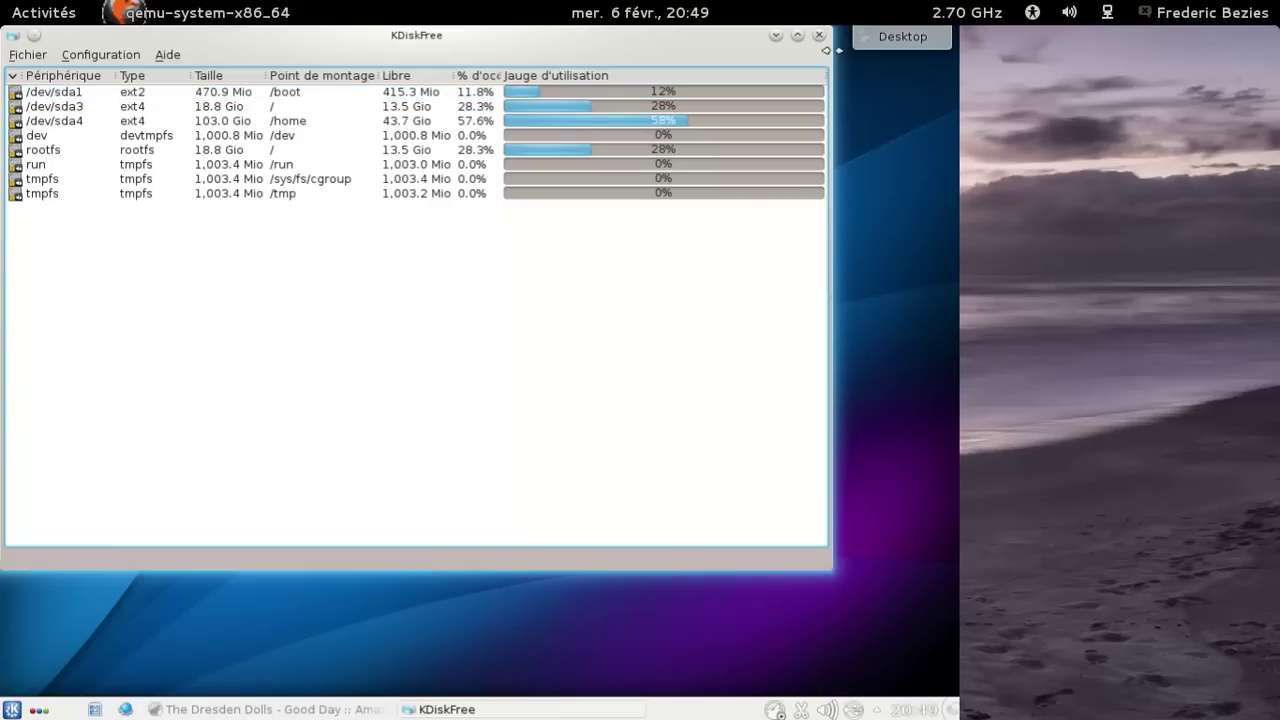
{"action": "left_click", "coordinate": [100, 55]}
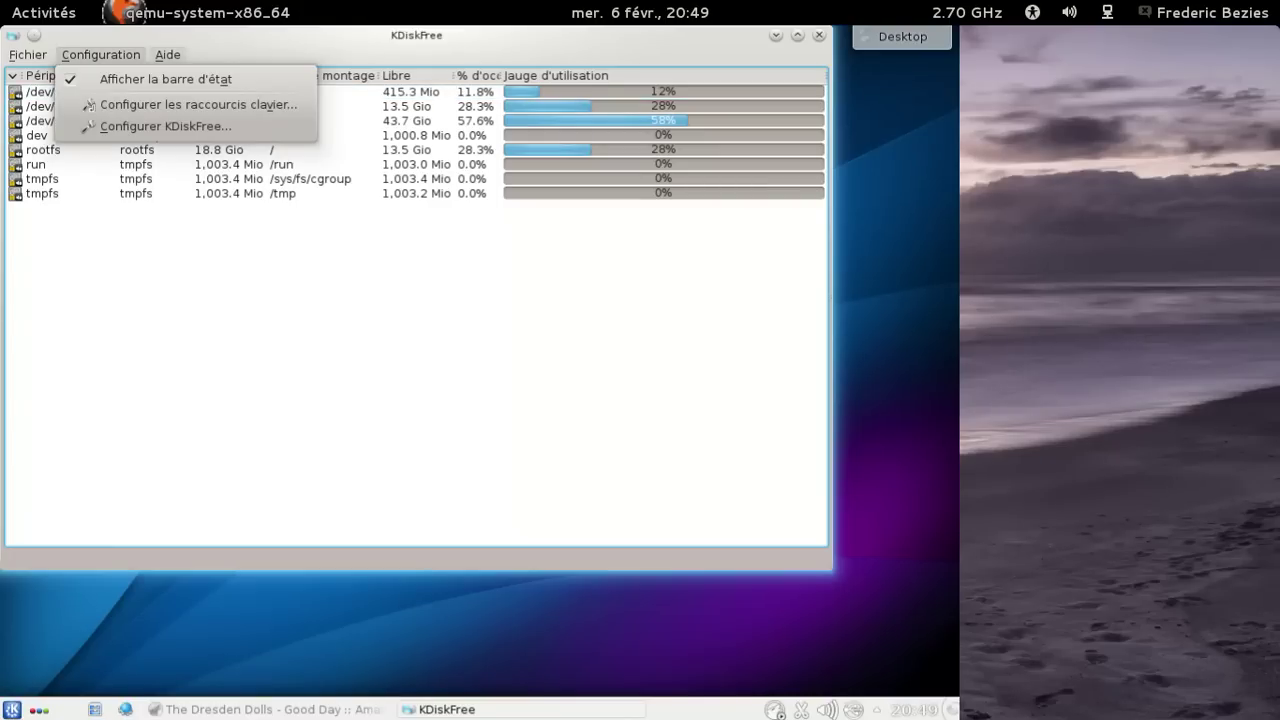
{"action": "mouse_move", "coordinate": [34, 57]}
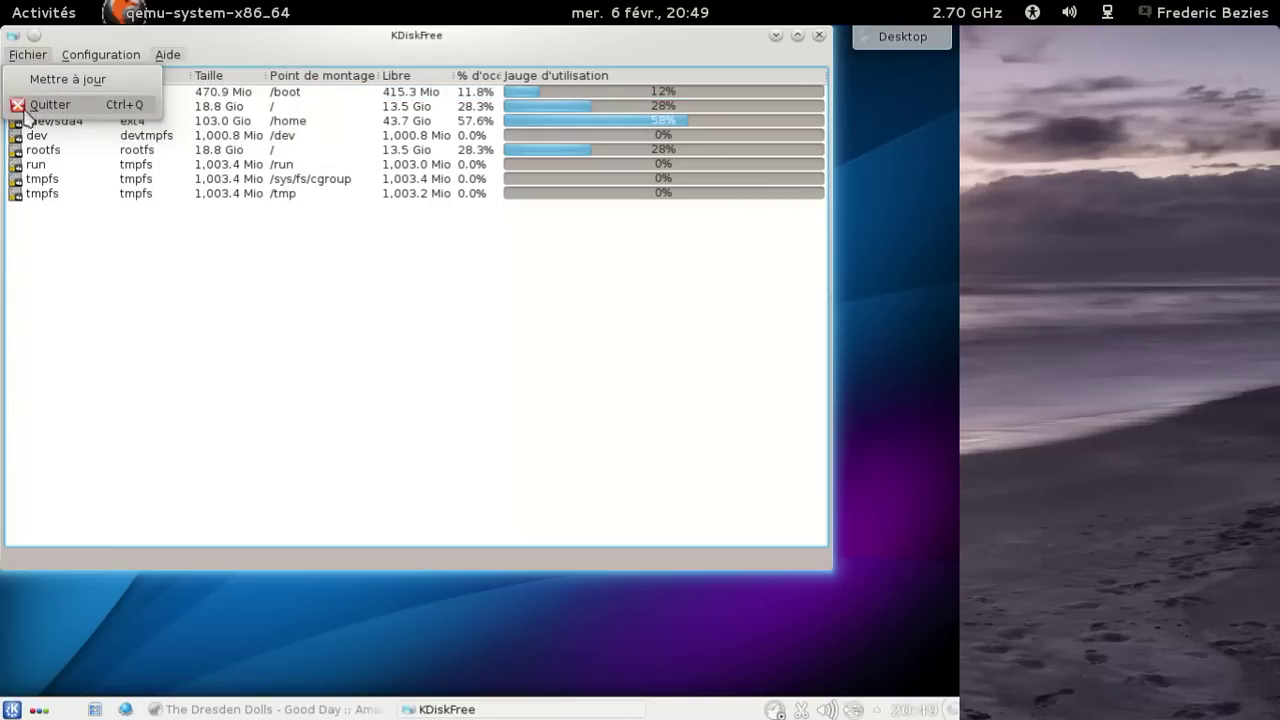
{"action": "left_click", "coordinate": [45, 104]}
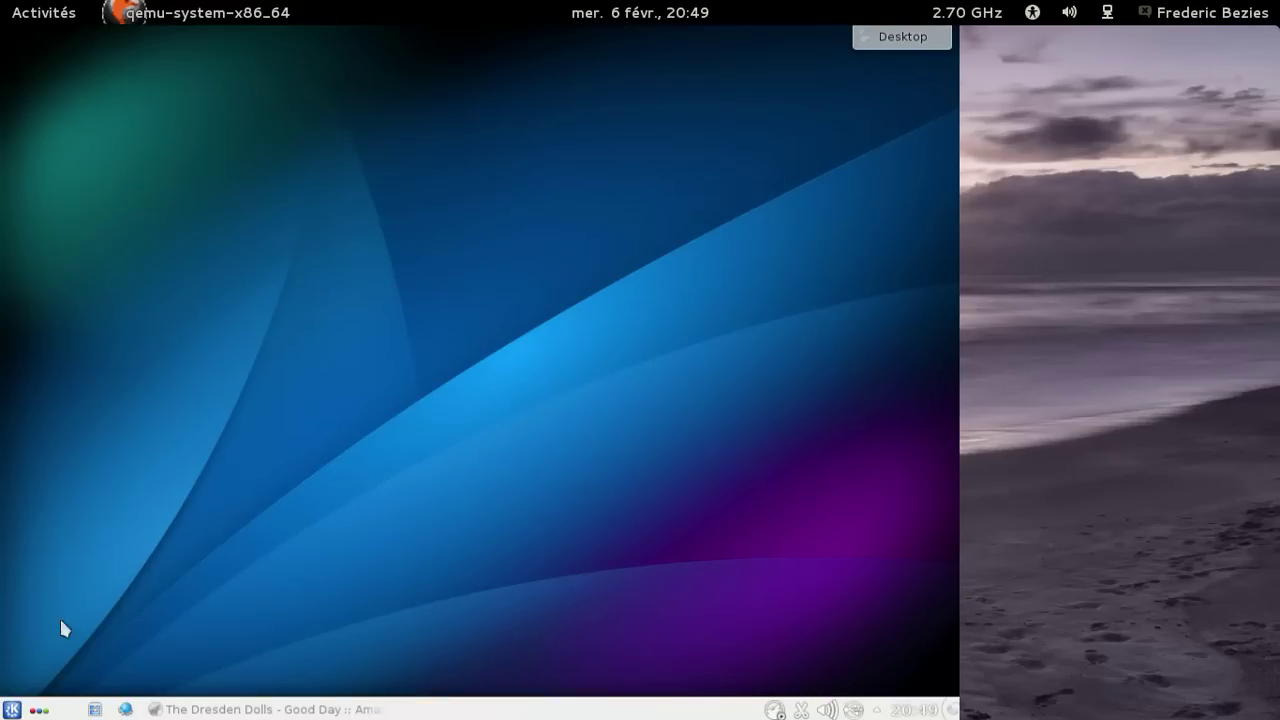
Step: Browse the Multimédia application category, followed by Jeux and its Jeux de cartes subcategory
{"action": "left_click", "coordinate": [12, 709]}
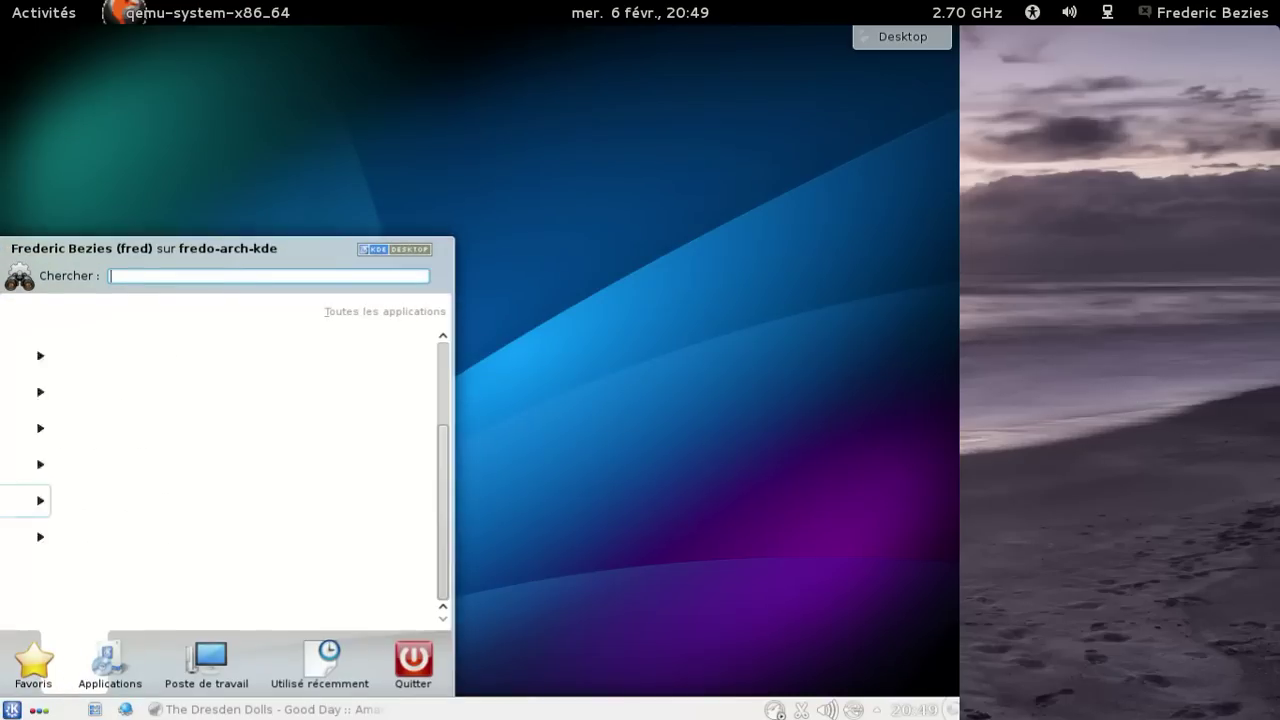
{"action": "left_click", "coordinate": [91, 466]}
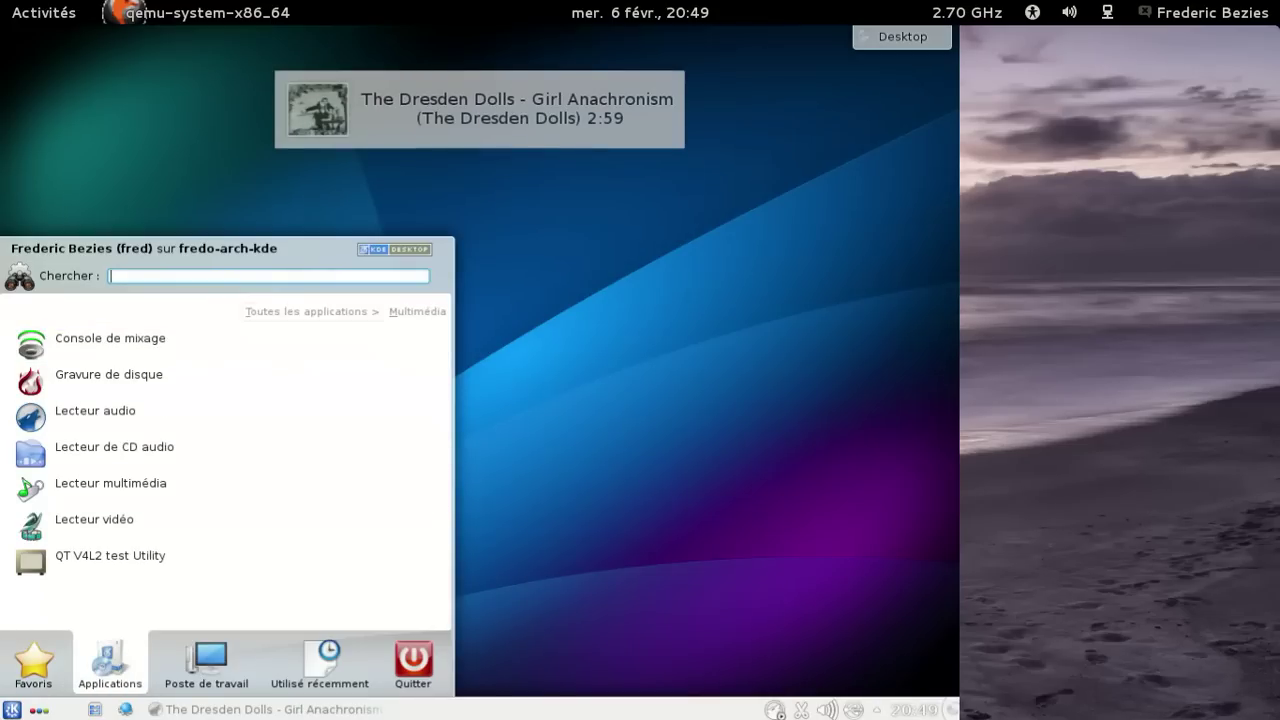
{"action": "left_click", "coordinate": [310, 311]}
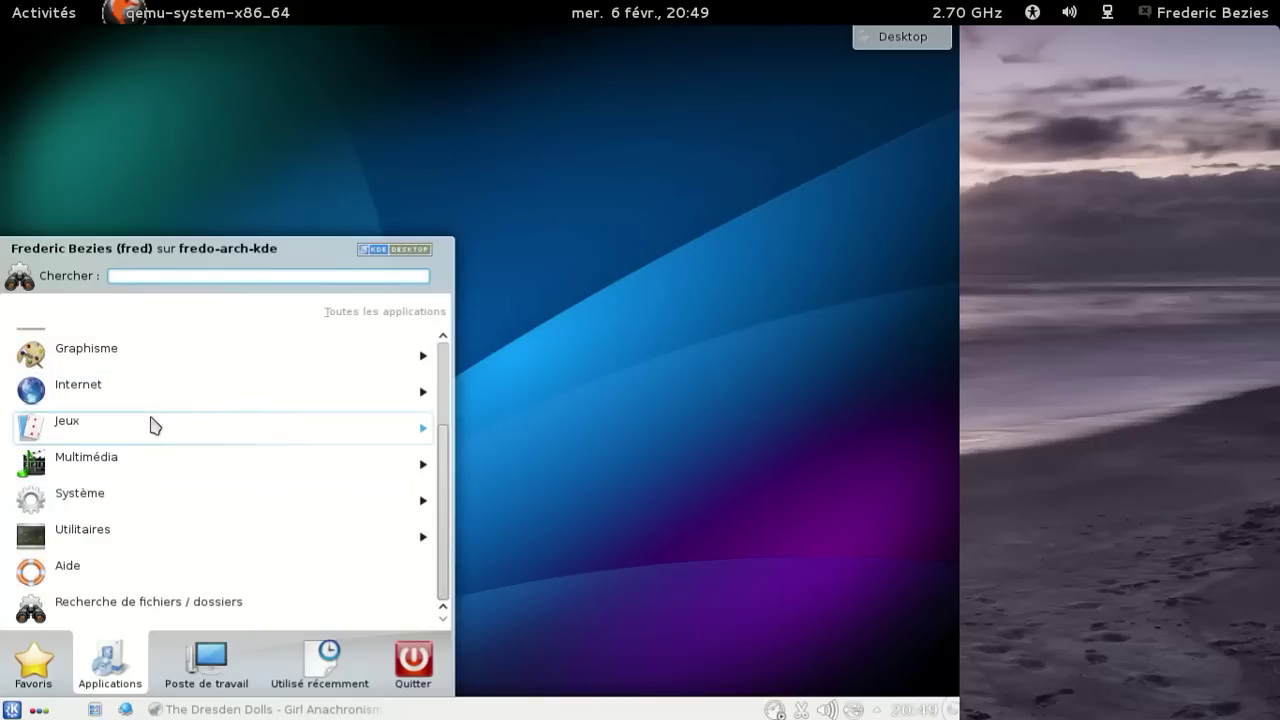
{"action": "left_click", "coordinate": [154, 426]}
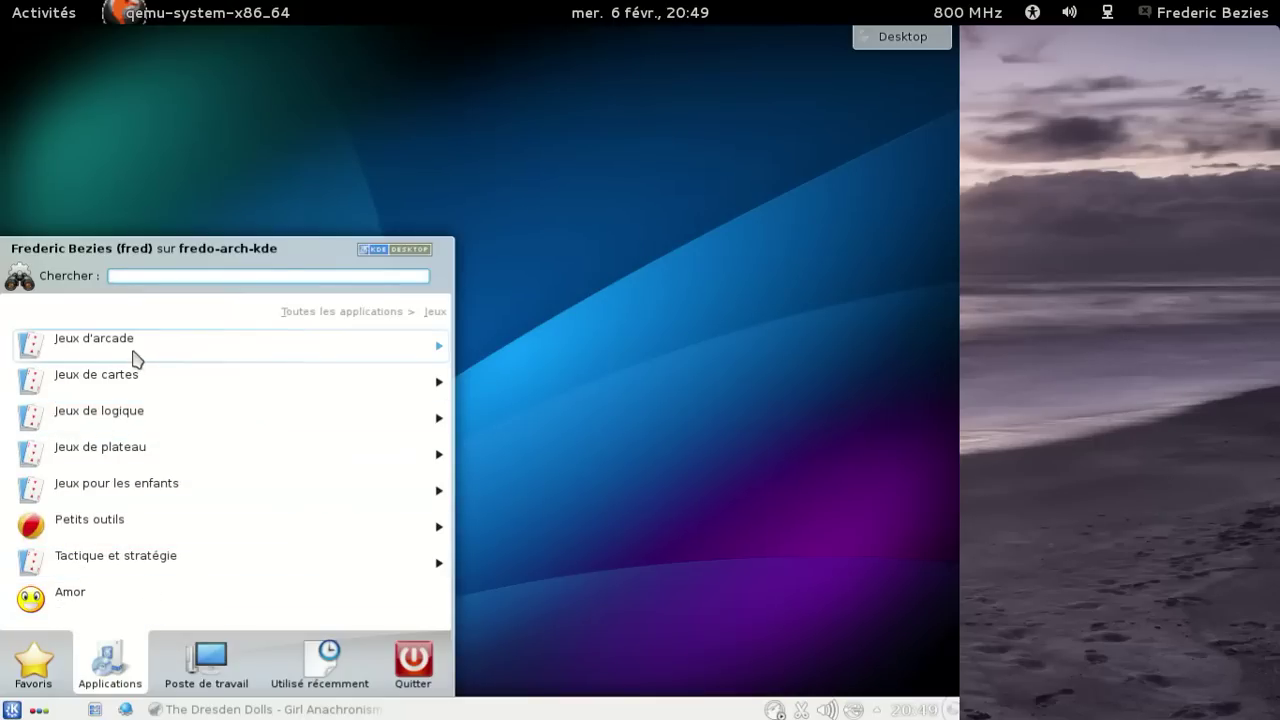
{"action": "left_click", "coordinate": [127, 386]}
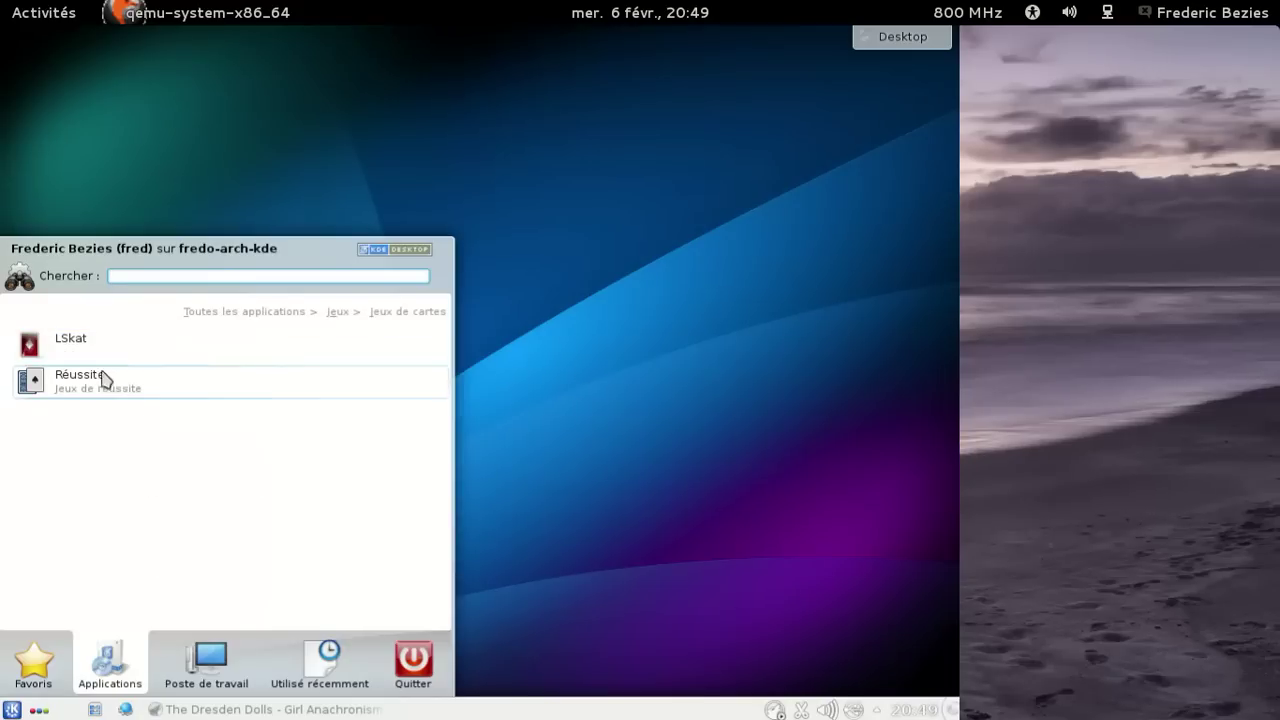
{"action": "left_click", "coordinate": [339, 311]}
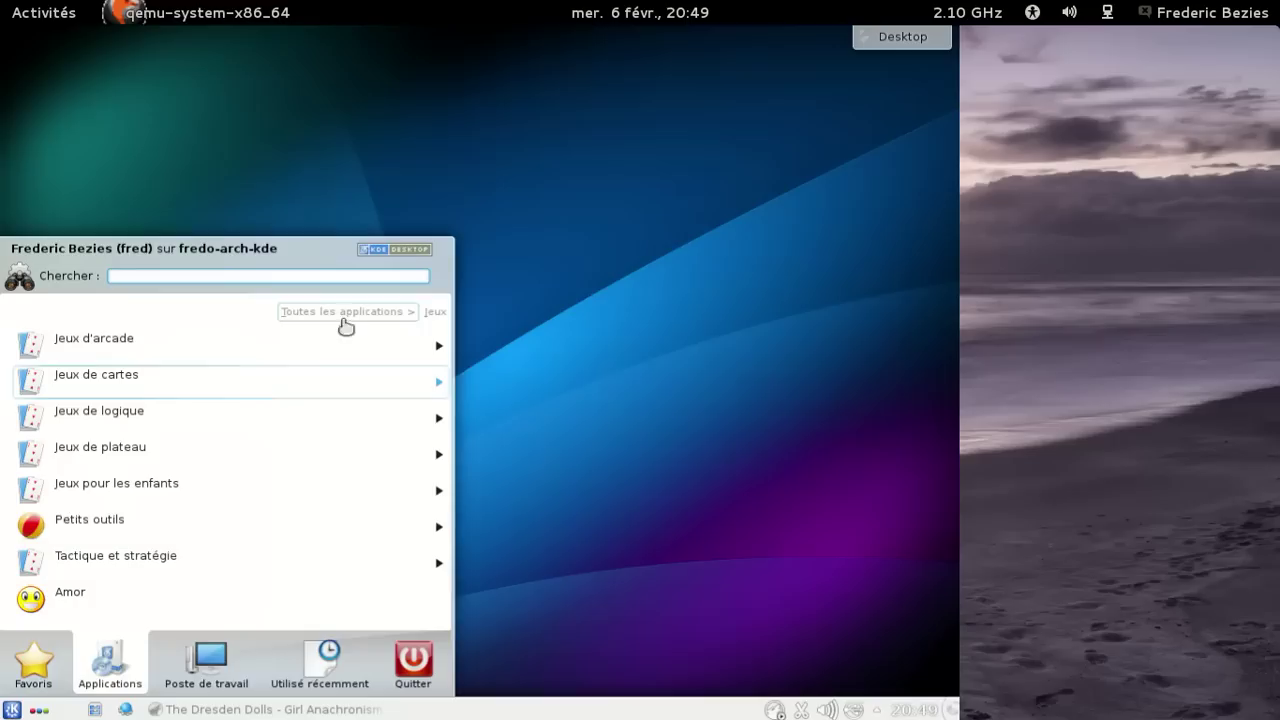
Step: Launch the Bovo game from the Jeux de plateau subcategory, look at it and close it
{"action": "left_click", "coordinate": [170, 456]}
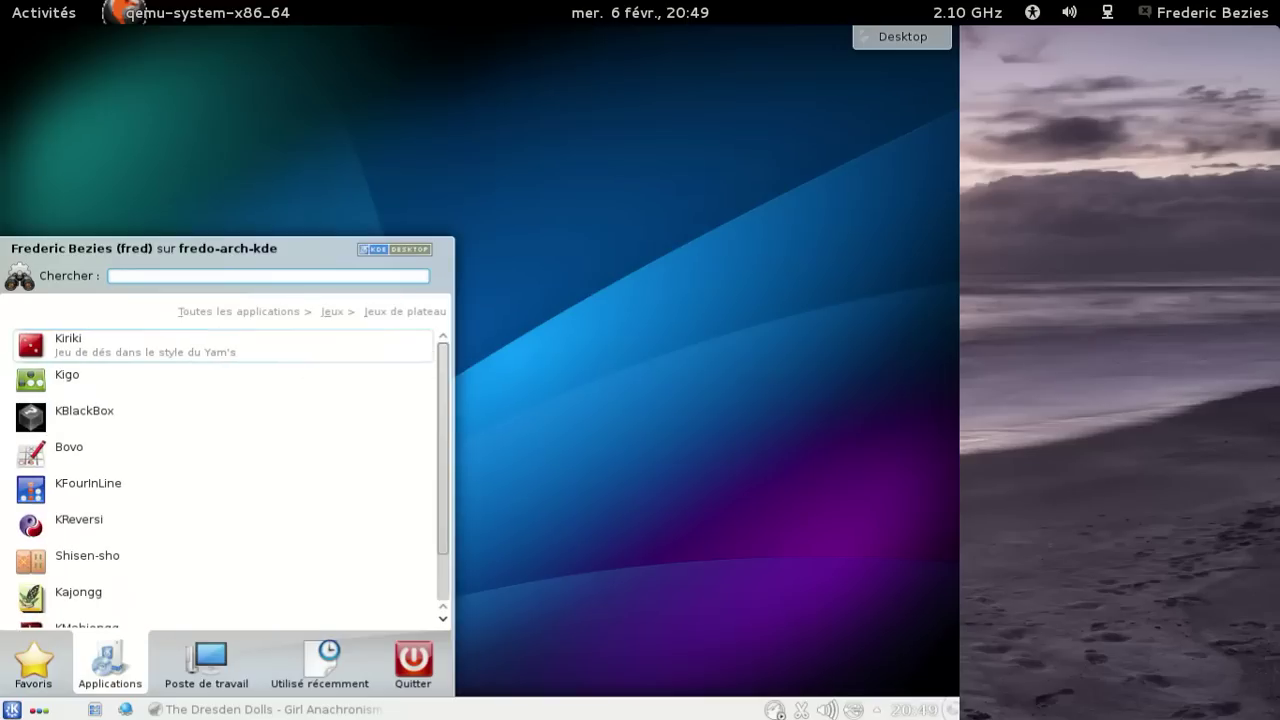
{"action": "scroll", "coordinate": [200, 437], "scroll_direction": "down", "scroll_amount": 2}
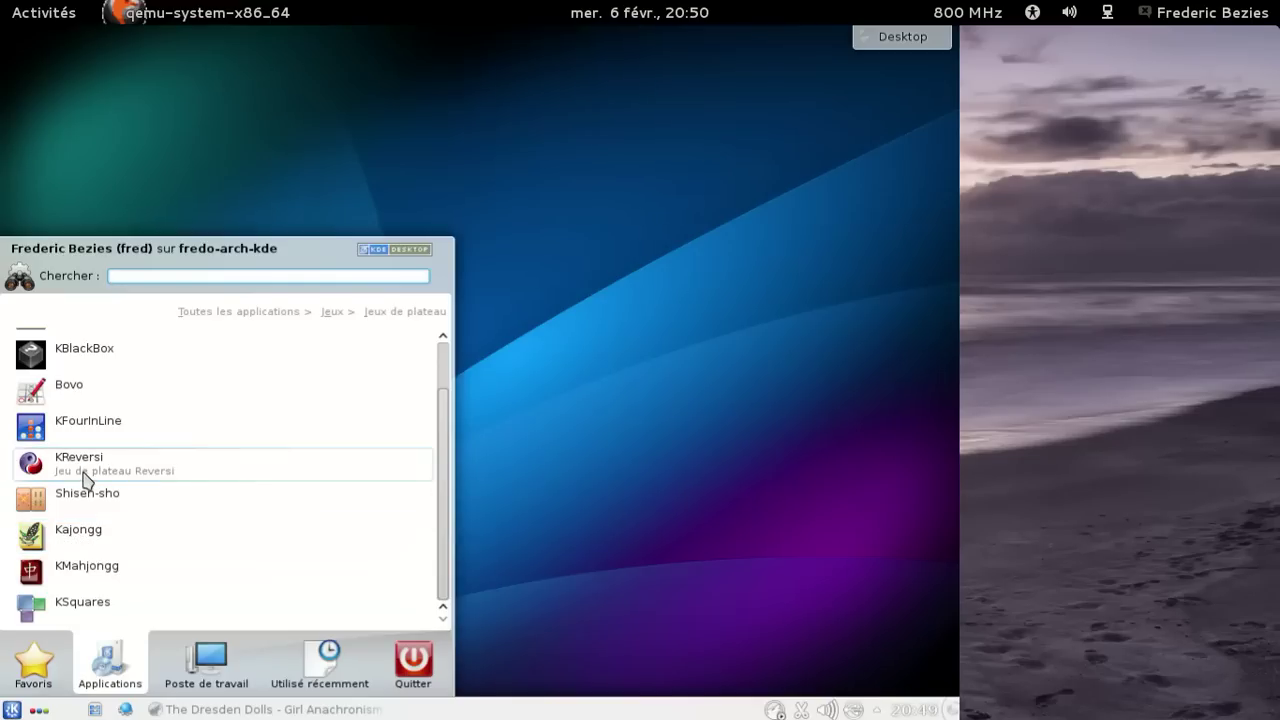
{"action": "left_click", "coordinate": [72, 398]}
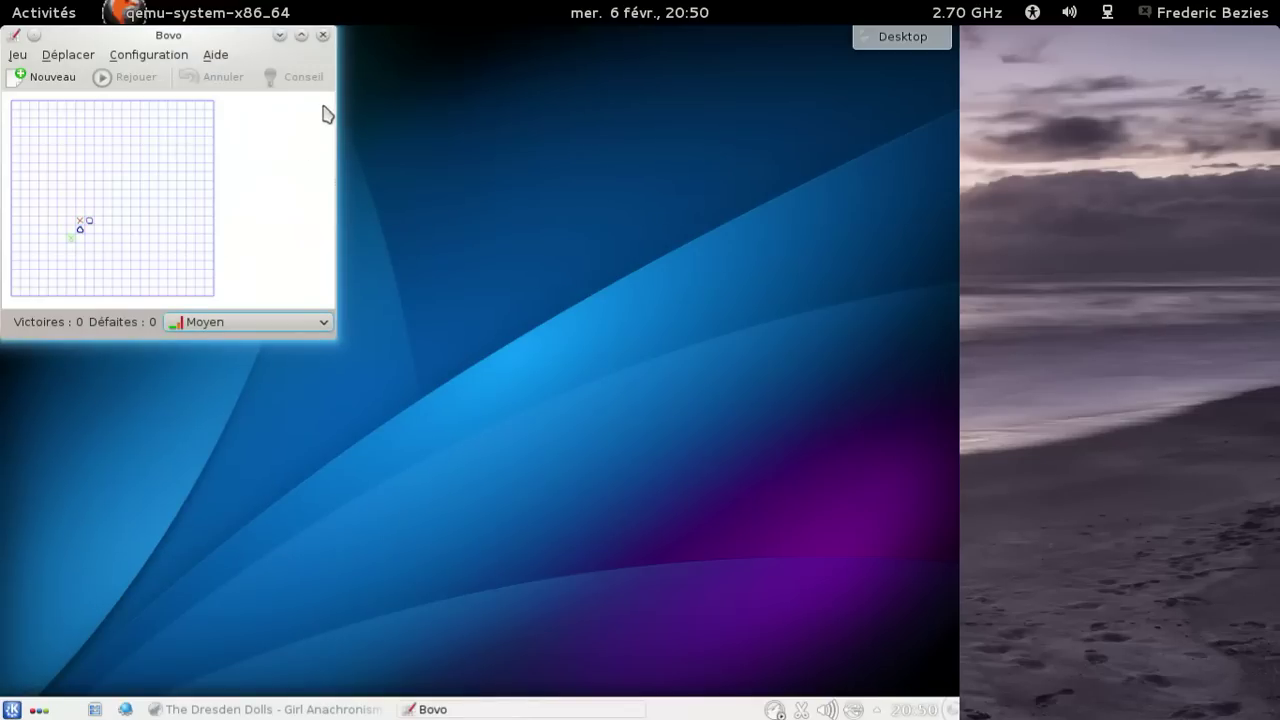
{"action": "left_click", "coordinate": [324, 37]}
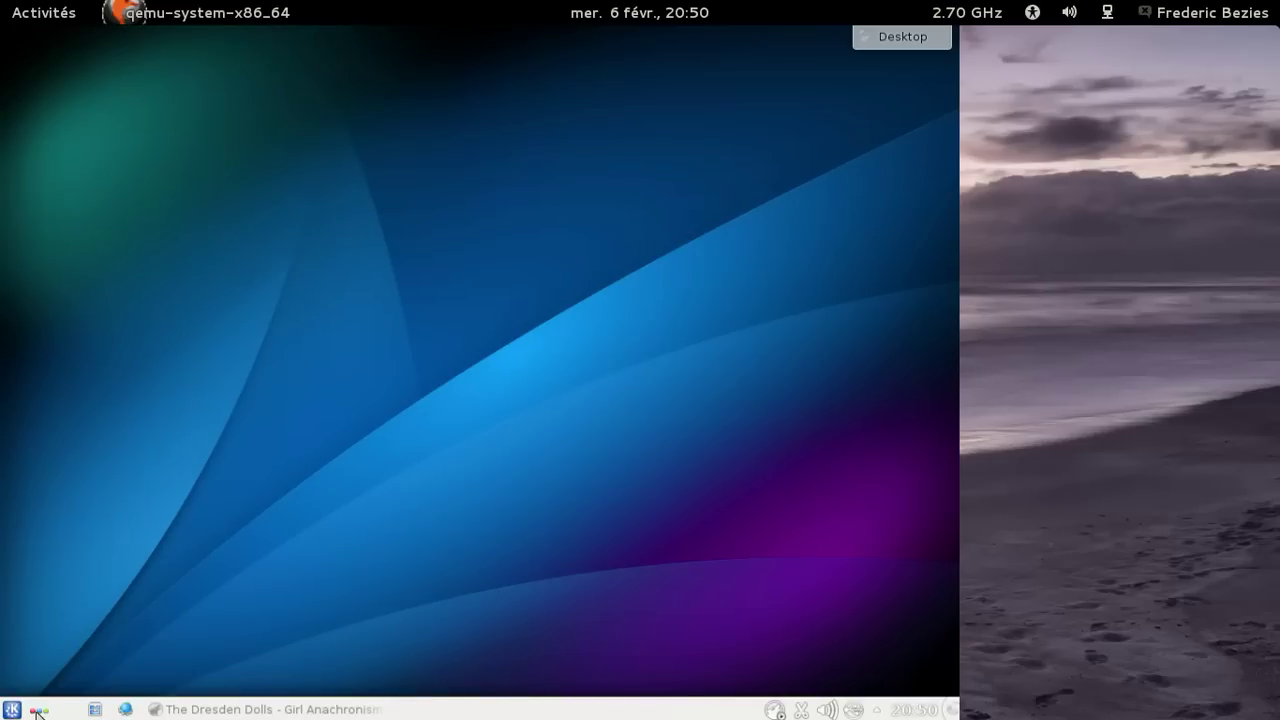
Step: Set the Default Desktop wallpaper to the Piste d'hiver image, apply it and close the desktop configuration
{"action": "right_click", "coordinate": [649, 80]}
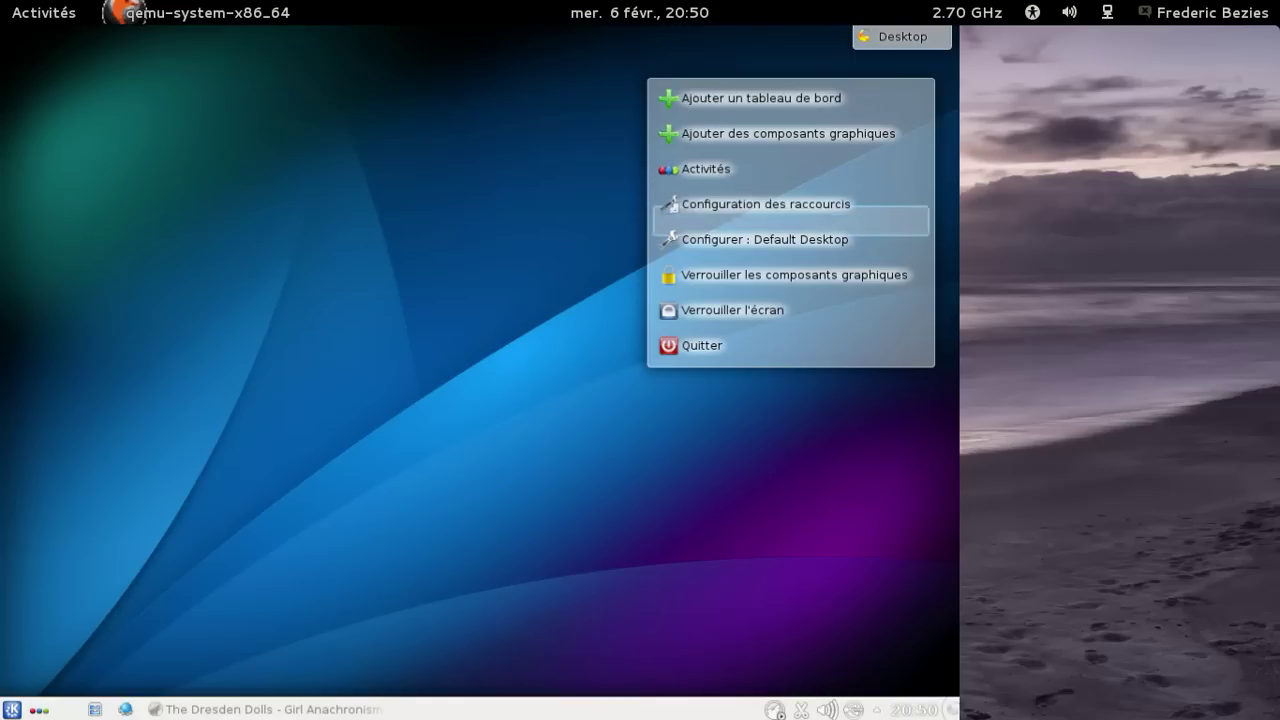
{"action": "right_click", "coordinate": [449, 213]}
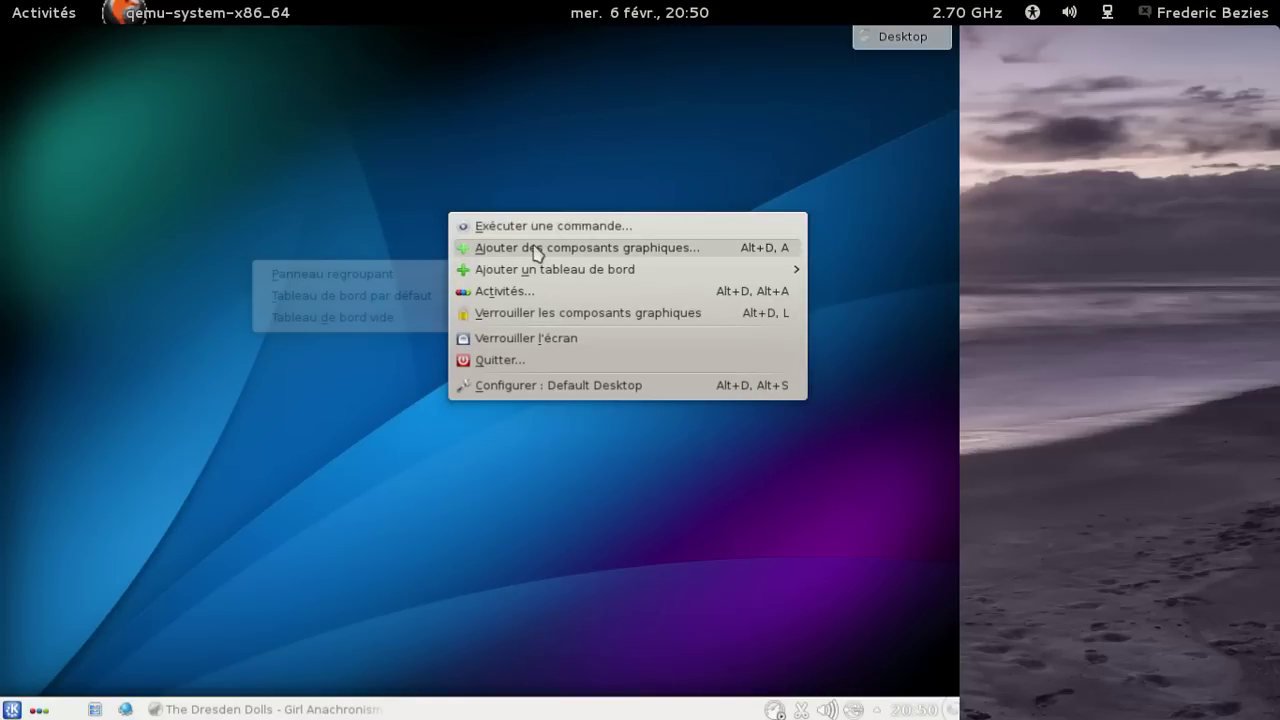
{"action": "left_click", "coordinate": [551, 387]}
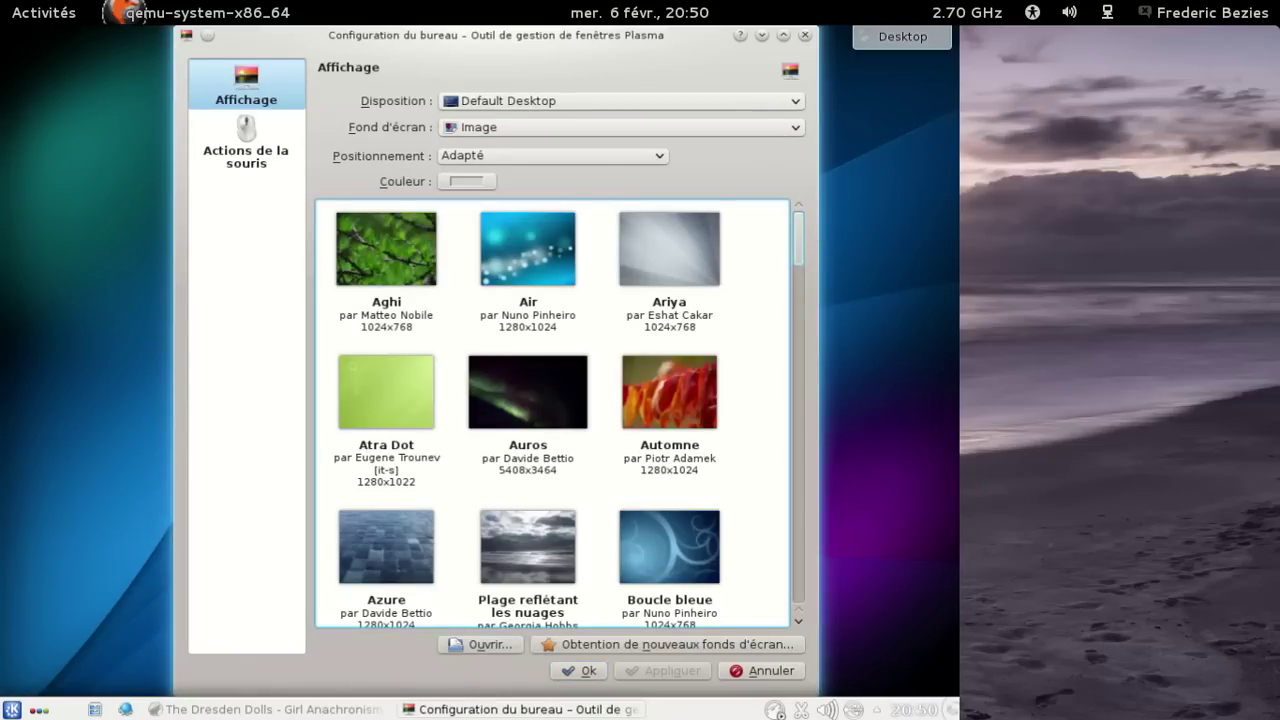
{"action": "scroll", "coordinate": [800, 263], "scroll_direction": "down", "scroll_amount": 3}
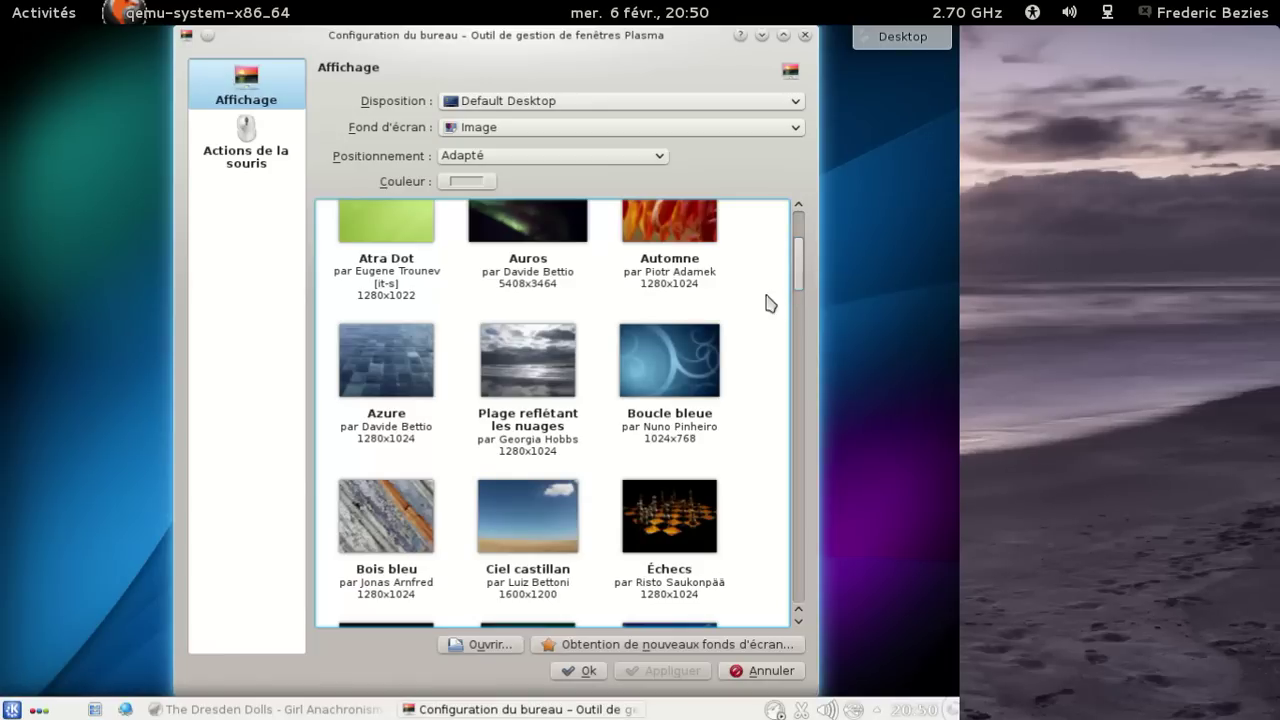
{"action": "scroll", "coordinate": [770, 303], "scroll_direction": "down", "scroll_amount": 5}
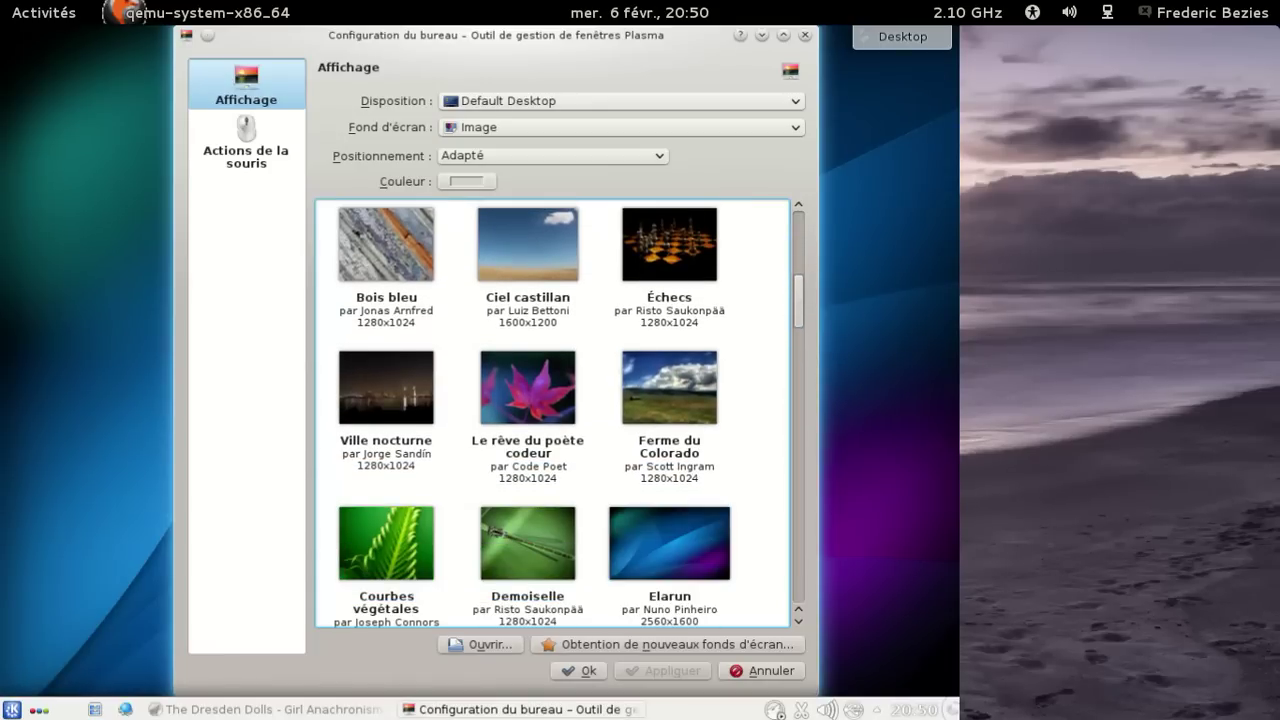
{"action": "scroll", "coordinate": [552, 413], "scroll_direction": "down", "scroll_amount": 4}
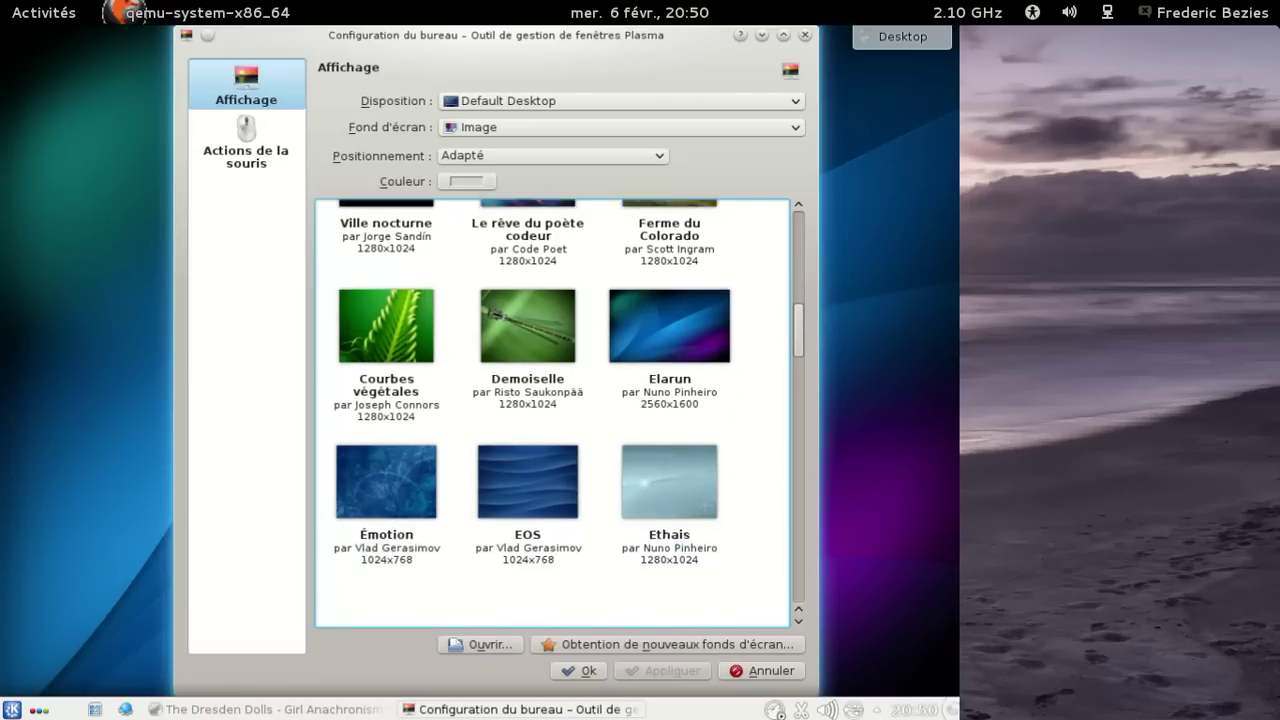
{"action": "scroll", "coordinate": [552, 413], "scroll_direction": "down", "scroll_amount": 4}
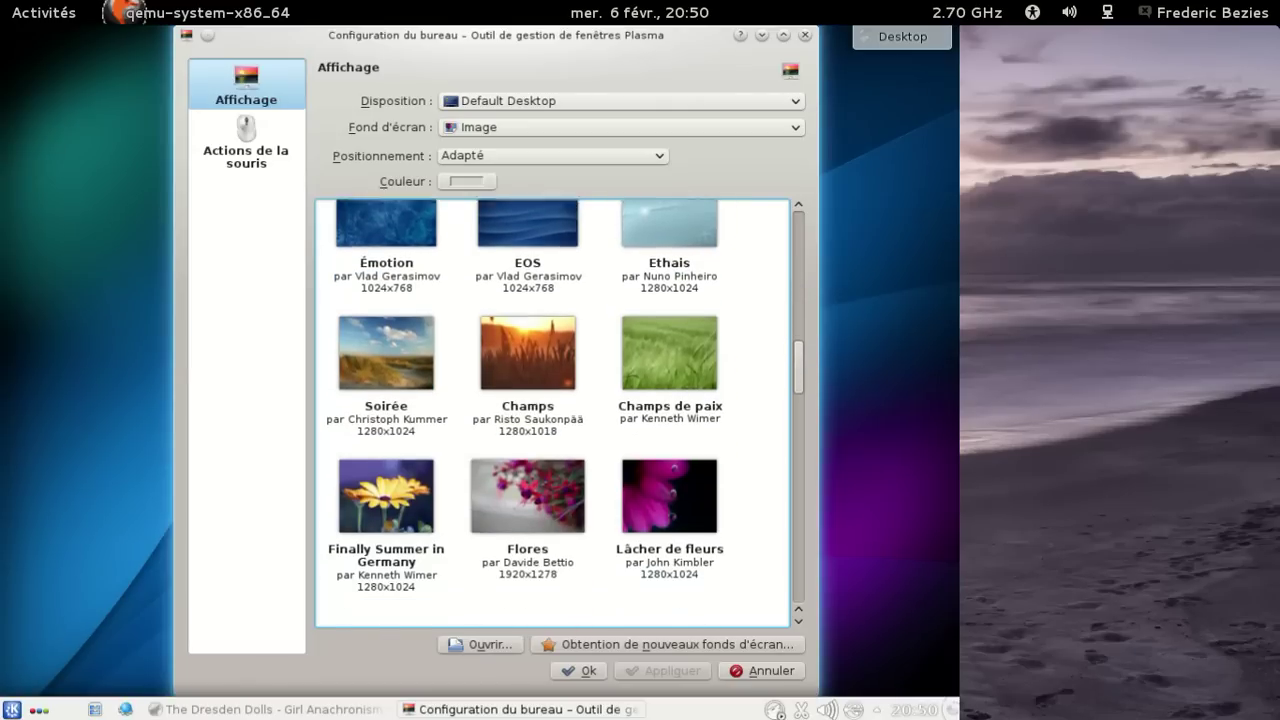
{"action": "scroll", "coordinate": [552, 413], "scroll_direction": "down", "scroll_amount": 4}
{"action": "scroll", "coordinate": [751, 323], "scroll_direction": "down", "scroll_amount": 4}
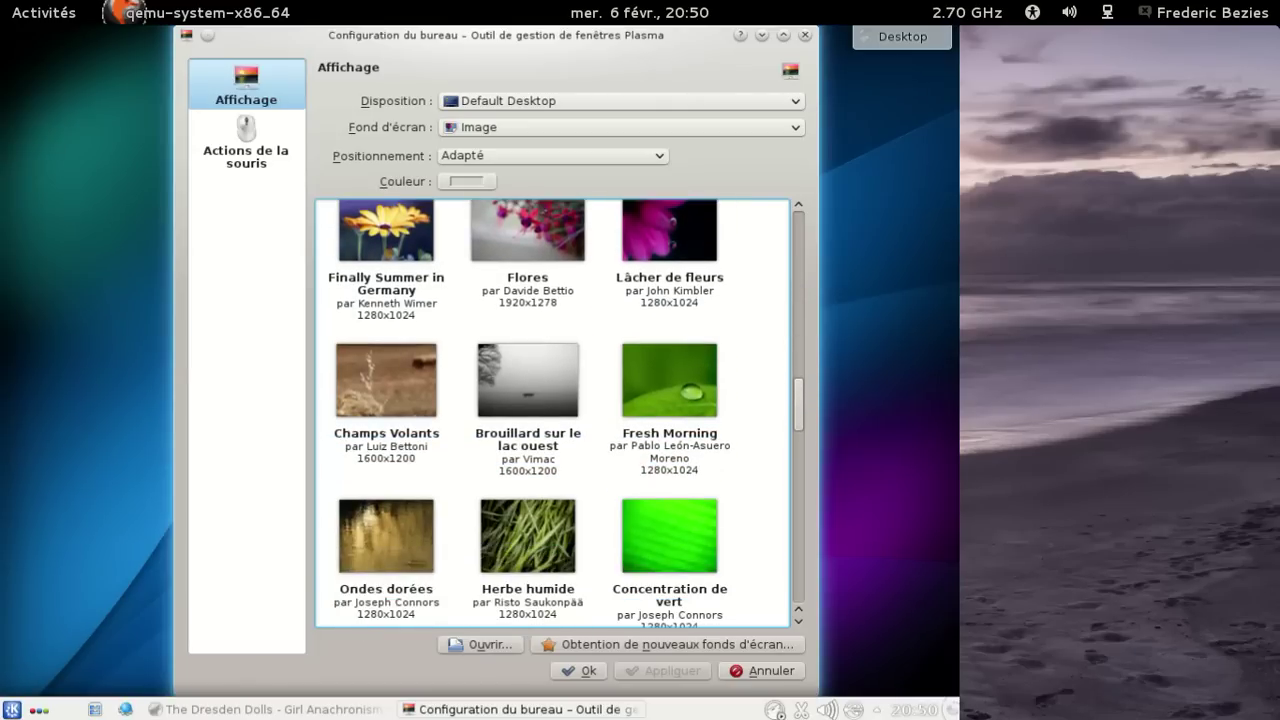
{"action": "scroll", "coordinate": [552, 413], "scroll_direction": "down", "scroll_amount": 4}
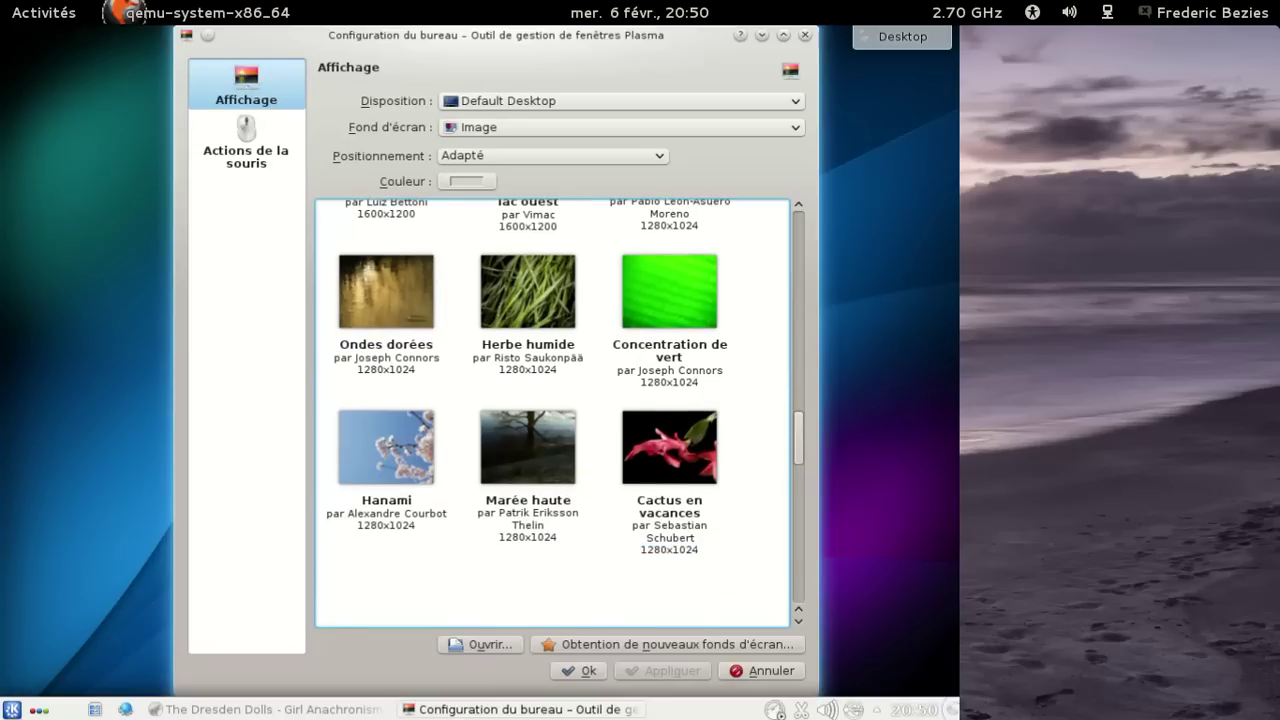
{"action": "scroll", "coordinate": [552, 413], "scroll_direction": "down", "scroll_amount": 4}
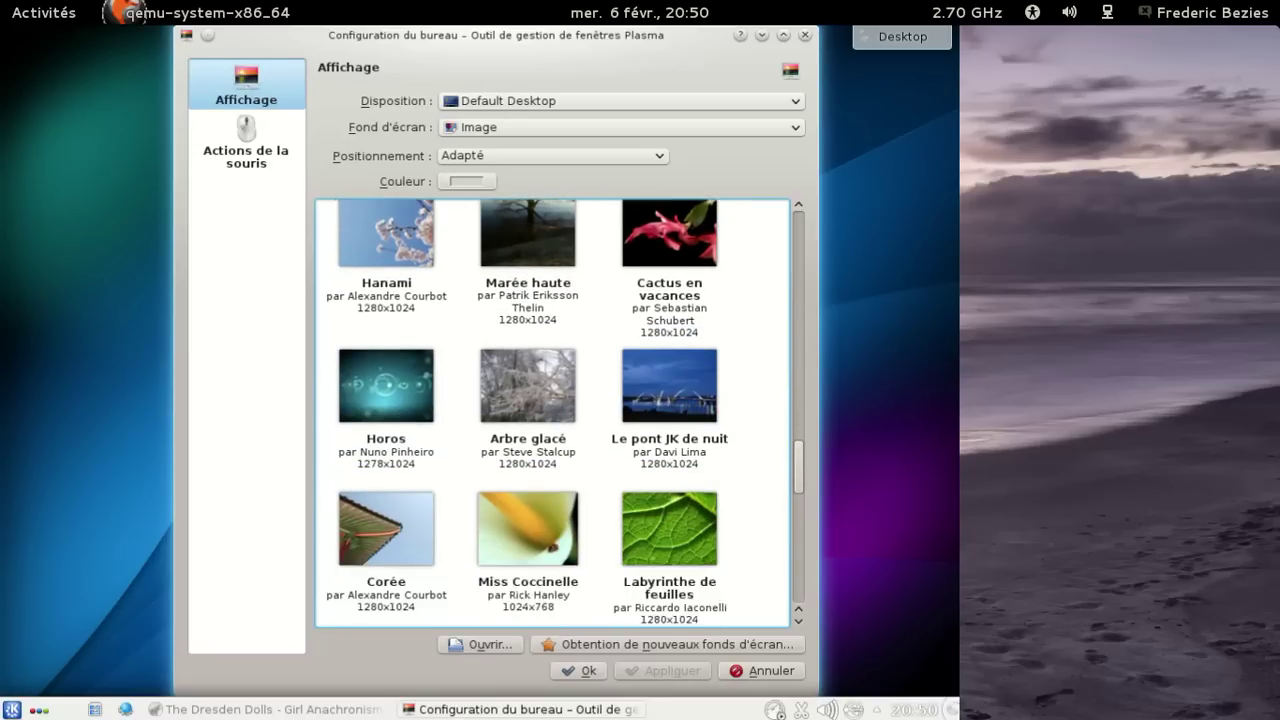
{"action": "scroll", "coordinate": [552, 413], "scroll_direction": "down", "scroll_amount": 3}
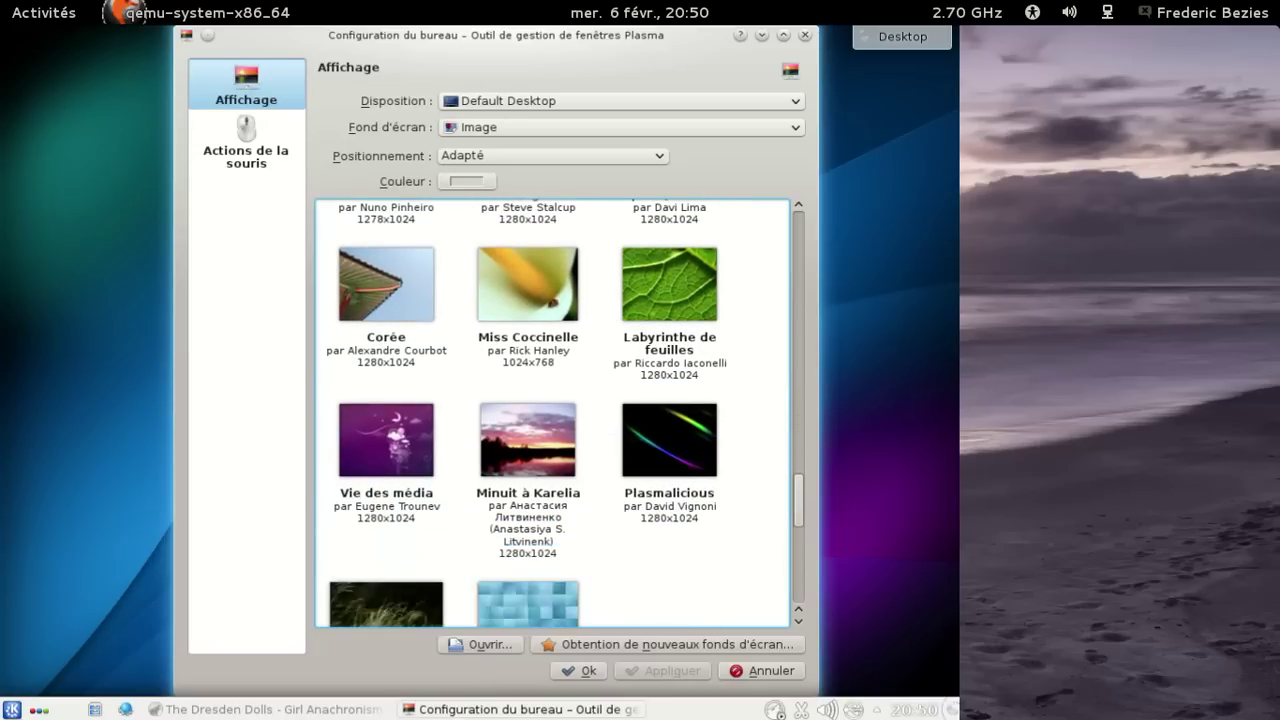
{"action": "scroll", "coordinate": [552, 413], "scroll_direction": "down", "scroll_amount": 6}
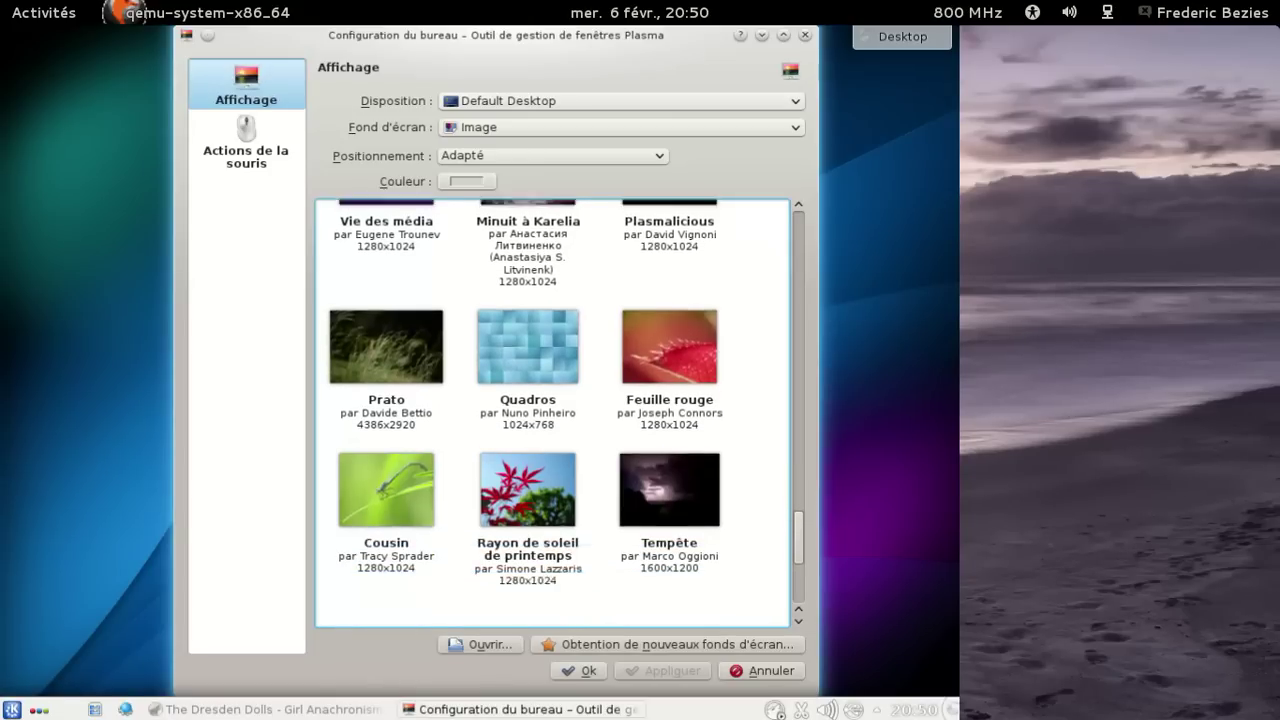
{"action": "scroll", "coordinate": [552, 413], "scroll_direction": "down", "scroll_amount": 3}
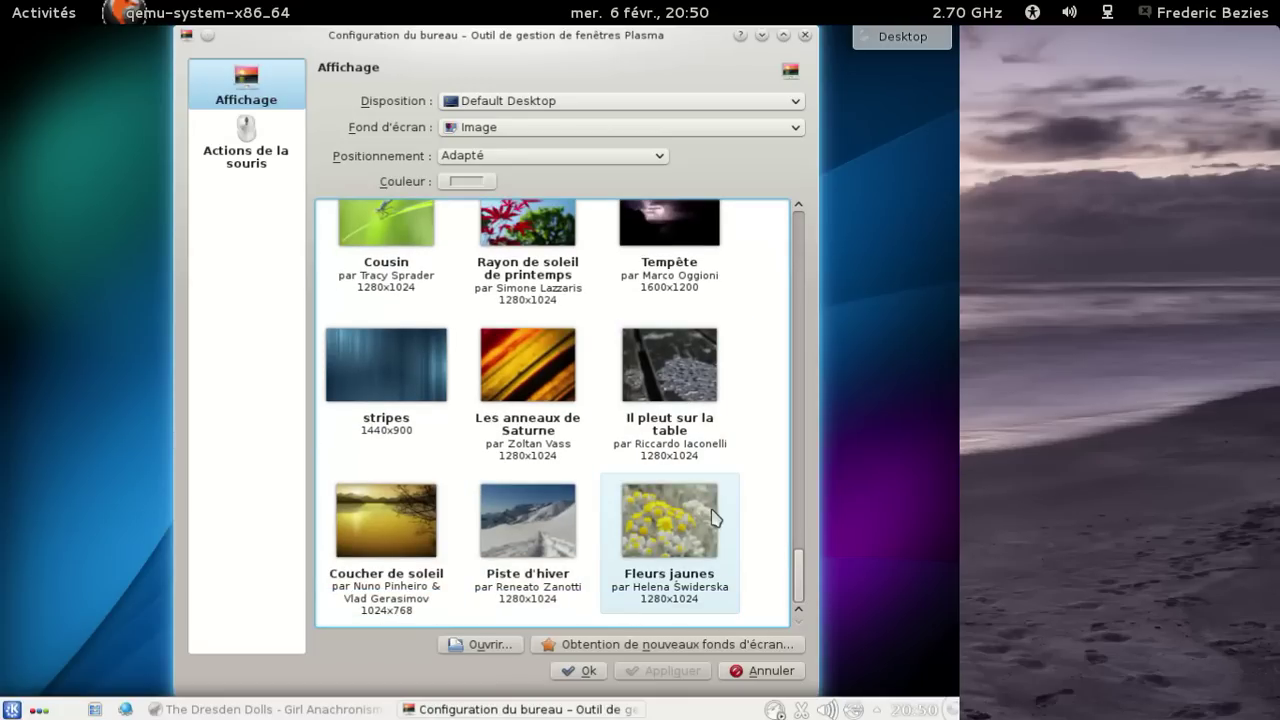
{"action": "left_click", "coordinate": [552, 530]}
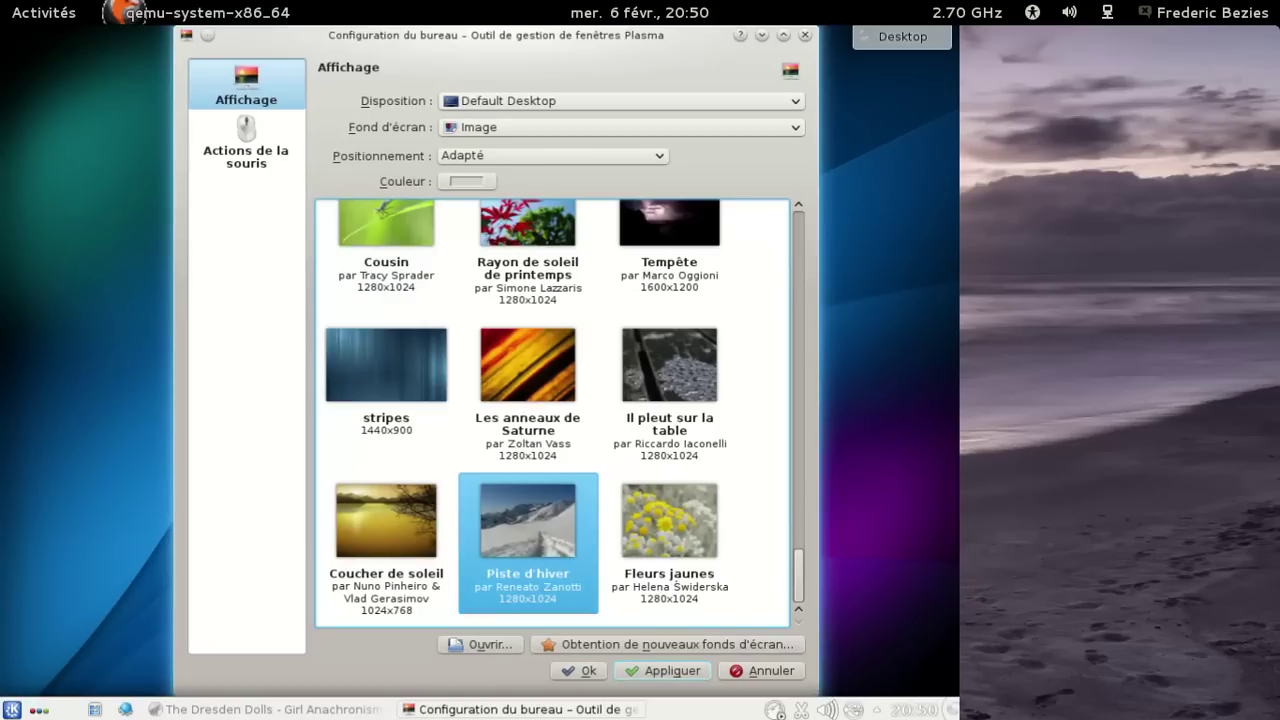
{"action": "left_click", "coordinate": [686, 673]}
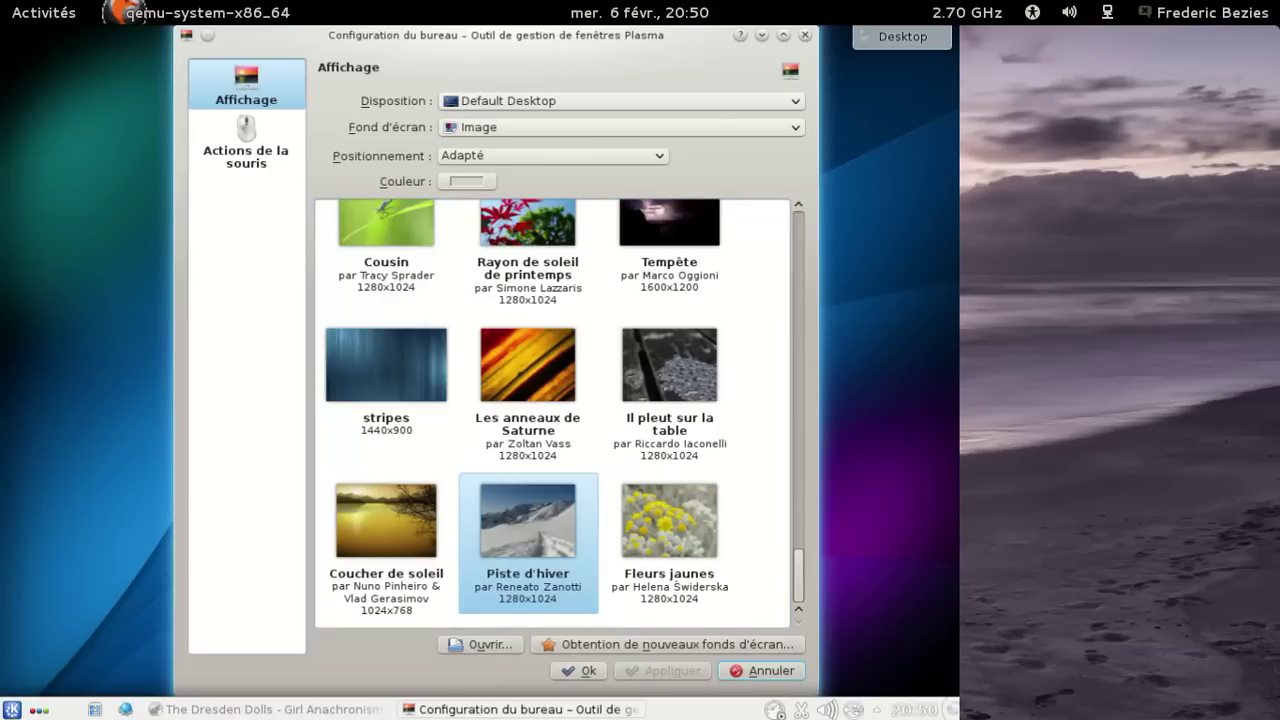
{"action": "left_click", "coordinate": [803, 35]}
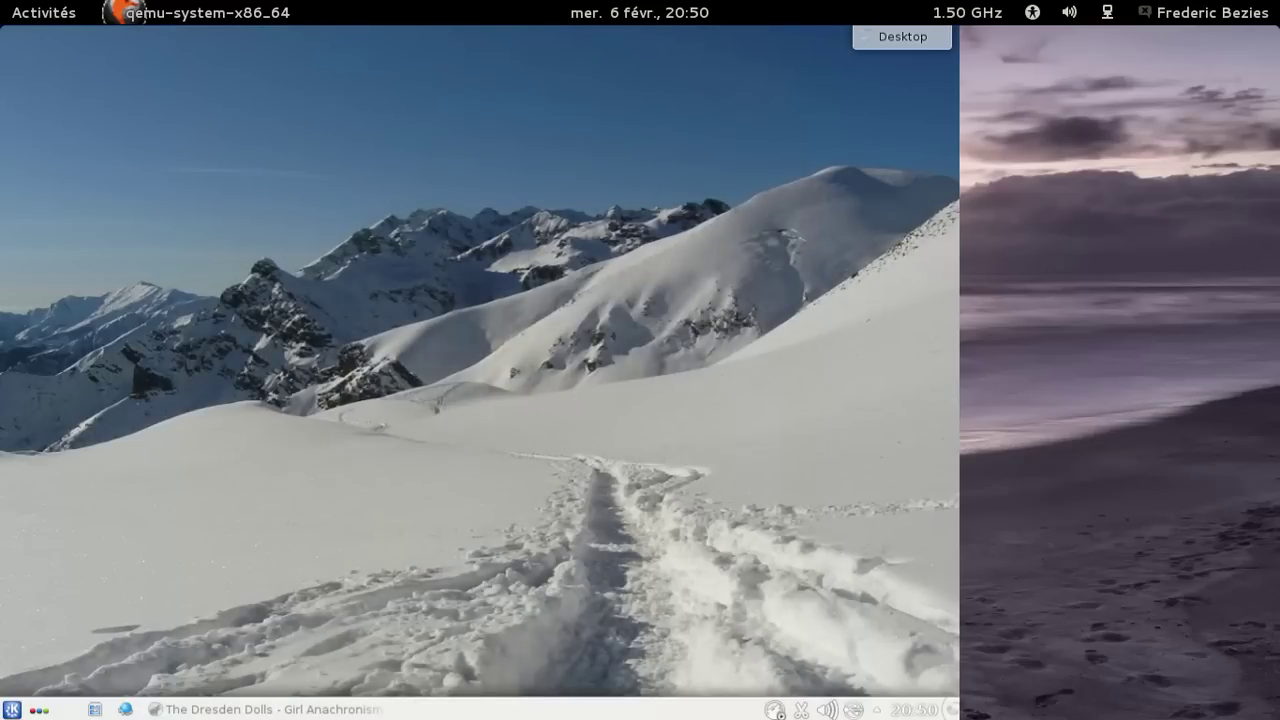
Step: Start the stopped third activity, create a new activity from the Rechercher et lancer template and run its proposed selection
{"action": "left_click", "coordinate": [37, 711]}
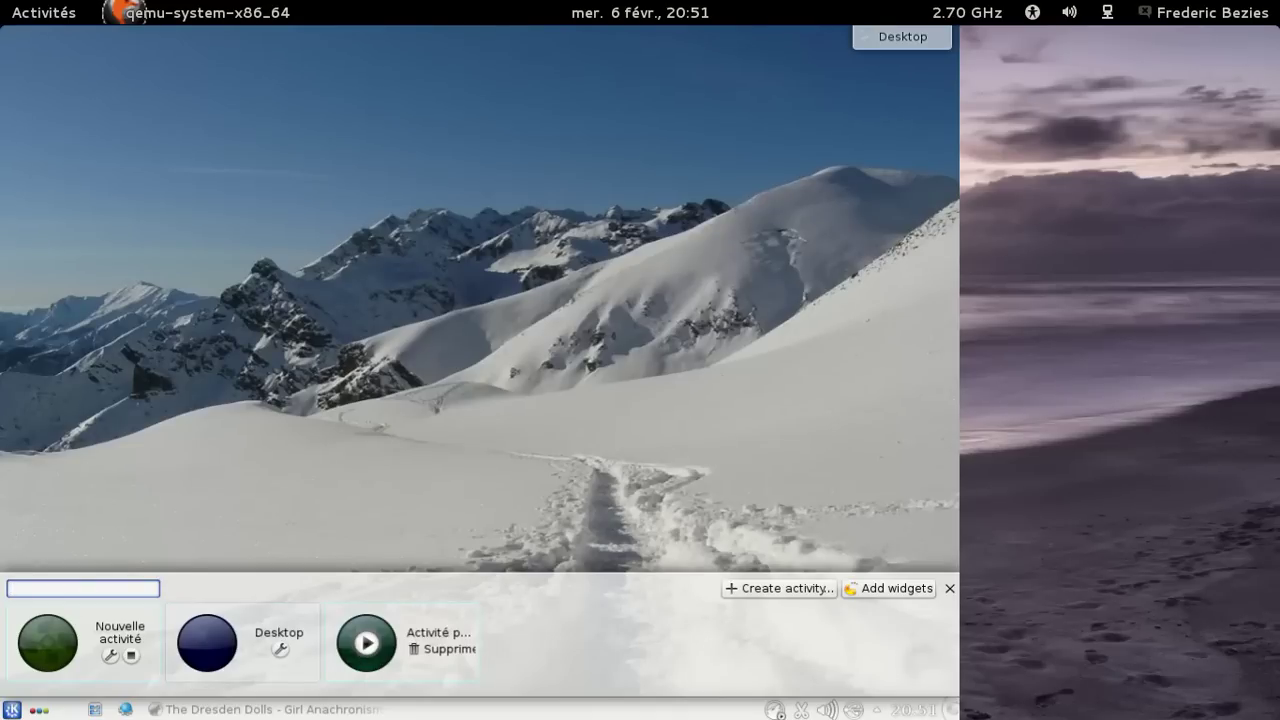
{"action": "left_click", "coordinate": [366, 643]}
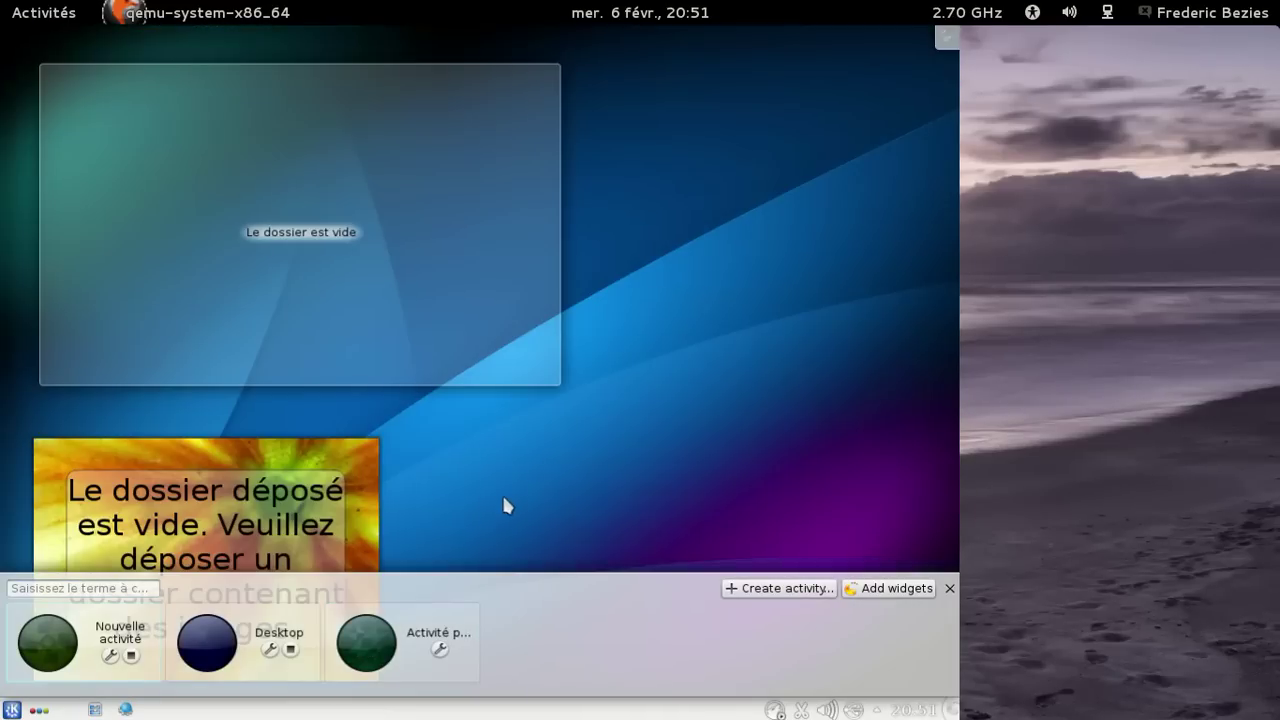
{"action": "left_click", "coordinate": [780, 588]}
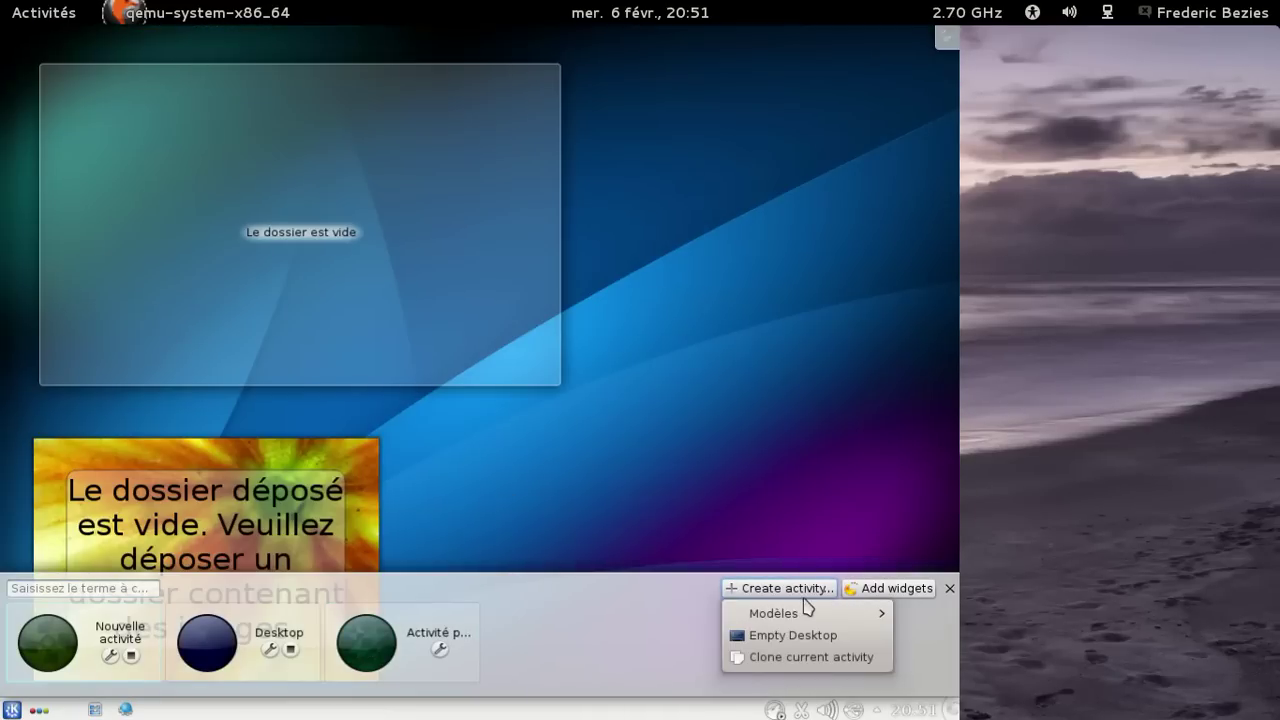
{"action": "mouse_move", "coordinate": [806, 610]}
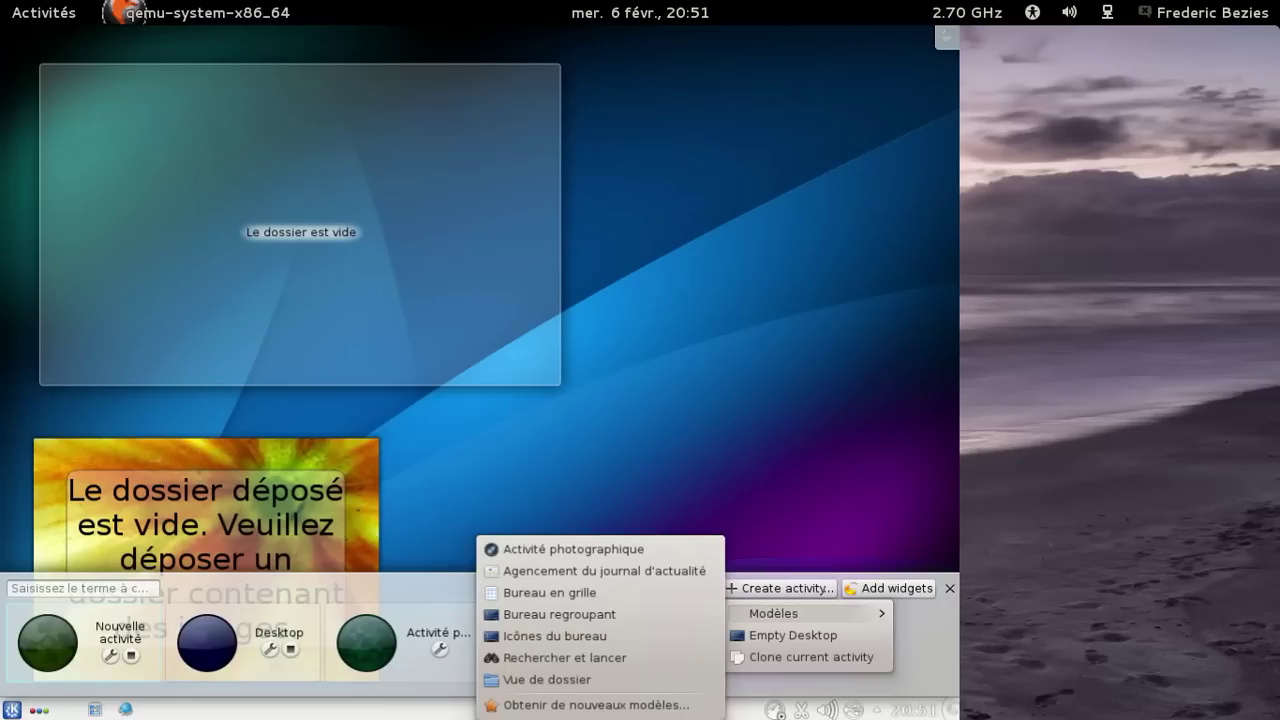
{"action": "left_click", "coordinate": [597, 663]}
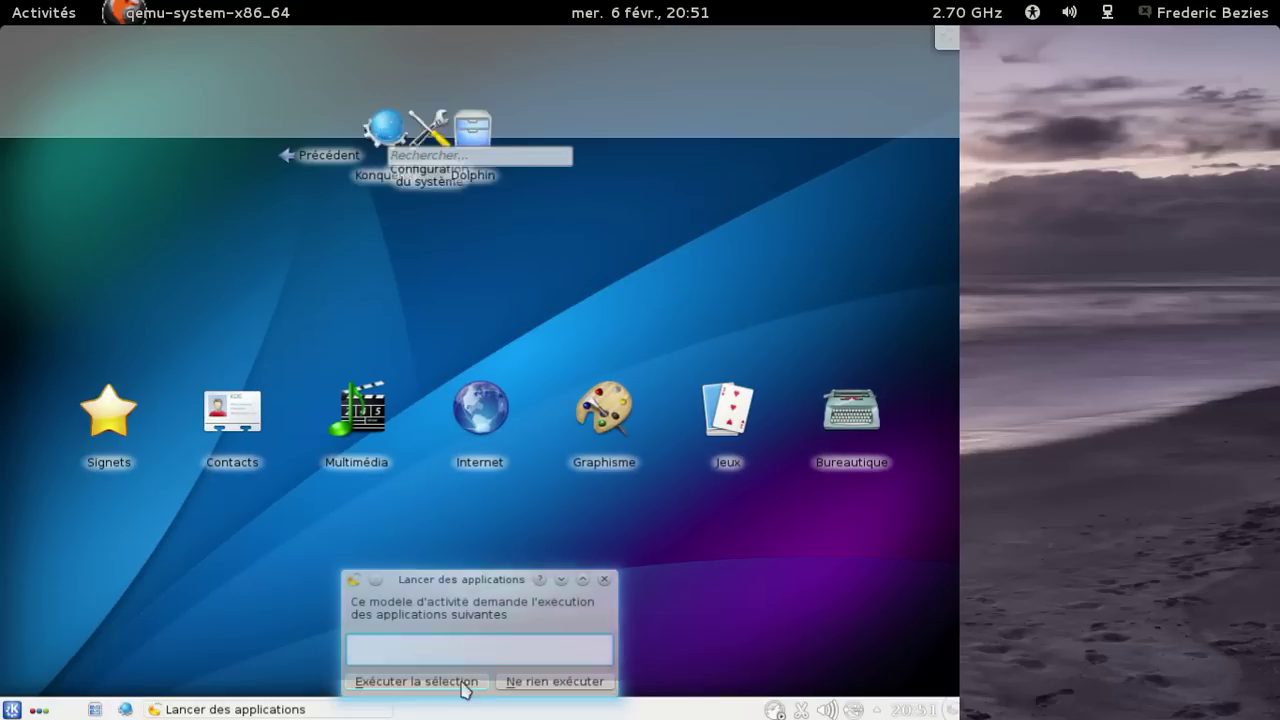
{"action": "left_click", "coordinate": [462, 682]}
Step: Browse the Multimédia category of the new activity and launch Blogilo from the Internet category
{"action": "left_click", "coordinate": [340, 390]}
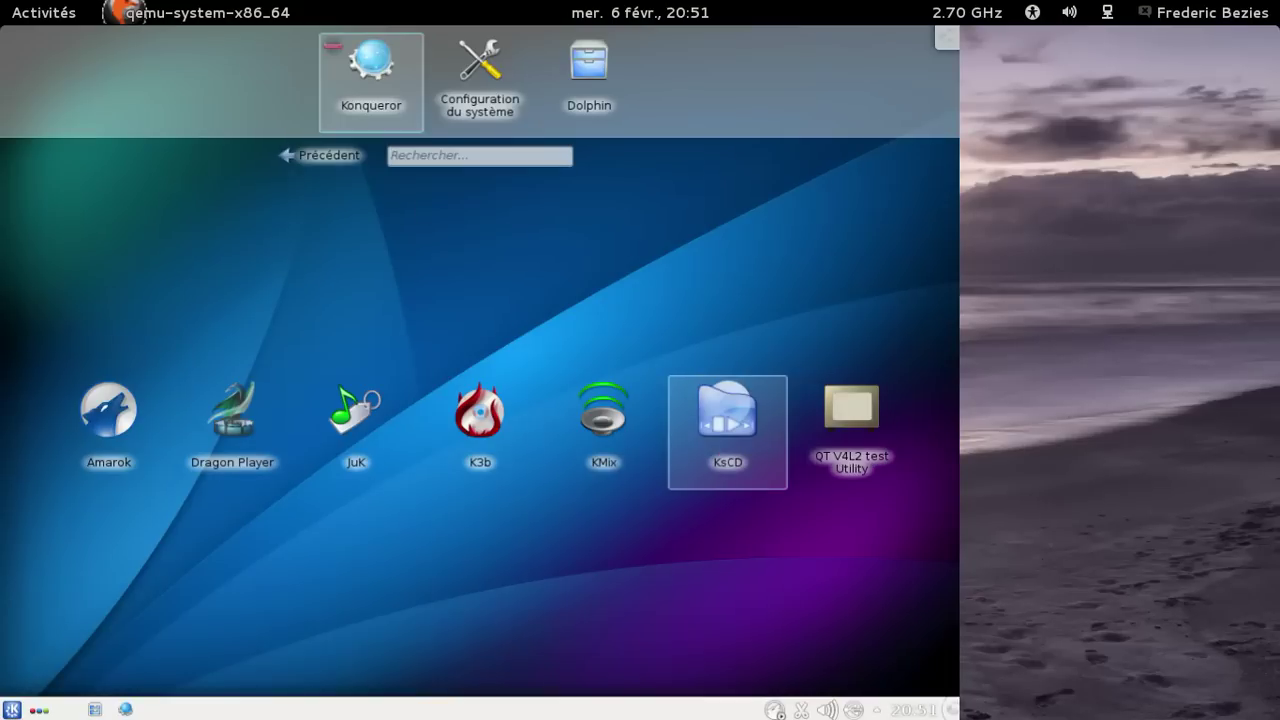
{"action": "left_click", "coordinate": [325, 155]}
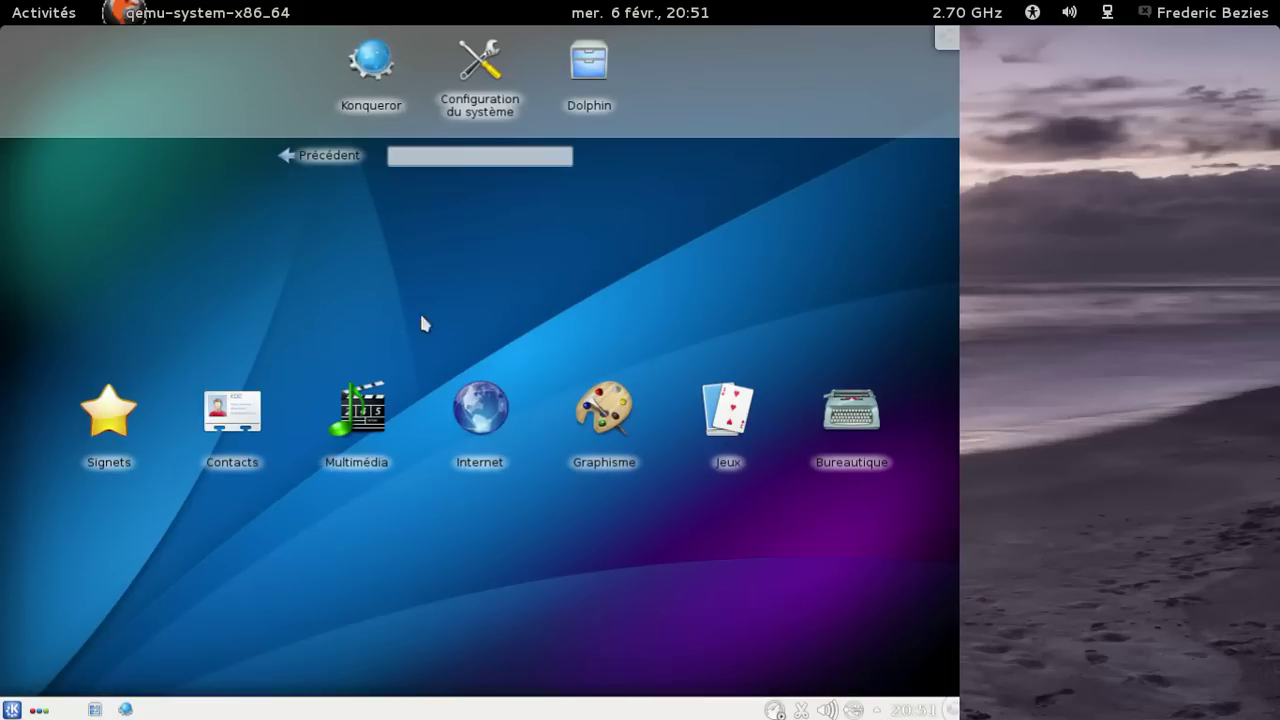
{"action": "left_click", "coordinate": [455, 382]}
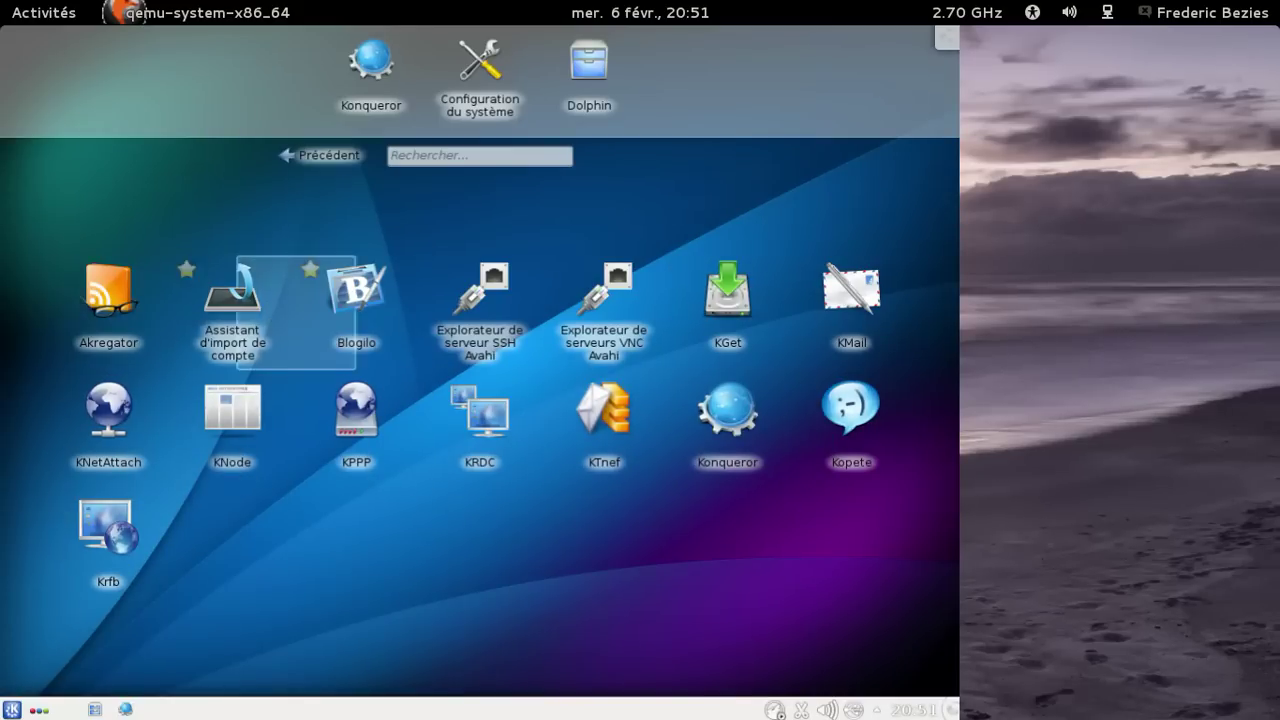
{"action": "left_click", "coordinate": [352, 318]}
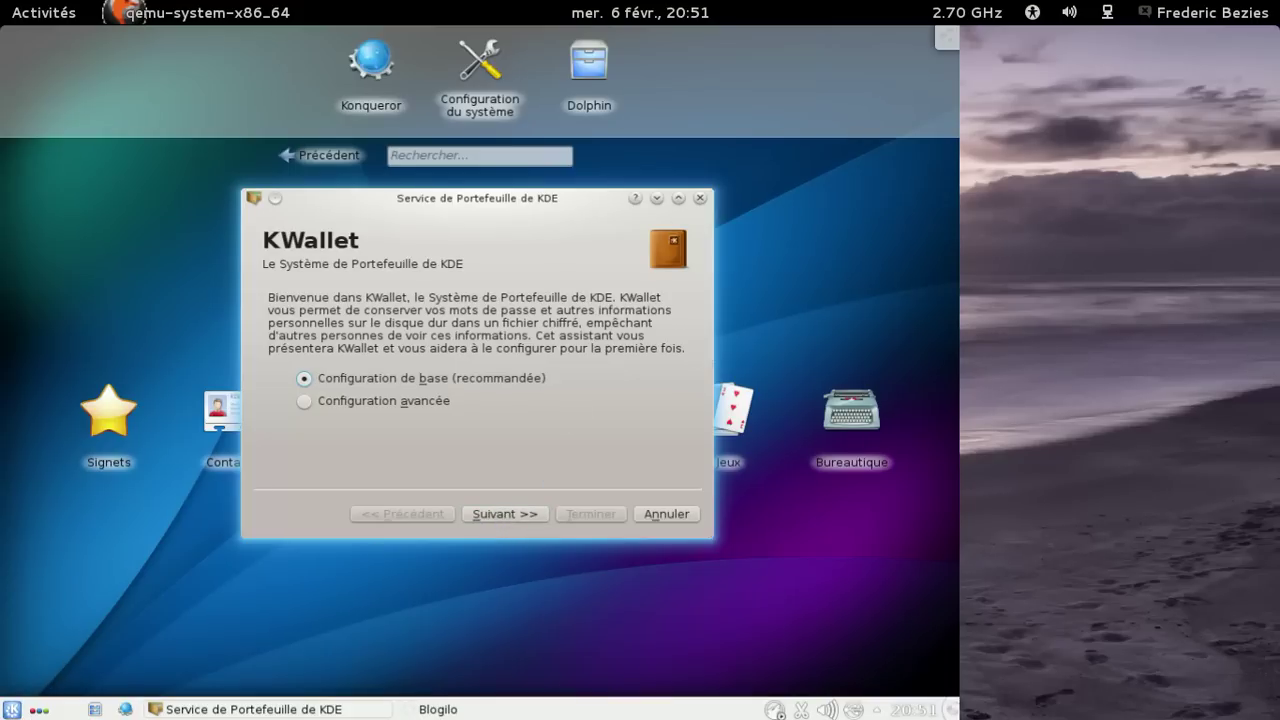
Step: Dismiss the KWallet setup assistant without configuring a wallet
{"action": "left_click", "coordinate": [38, 711]}
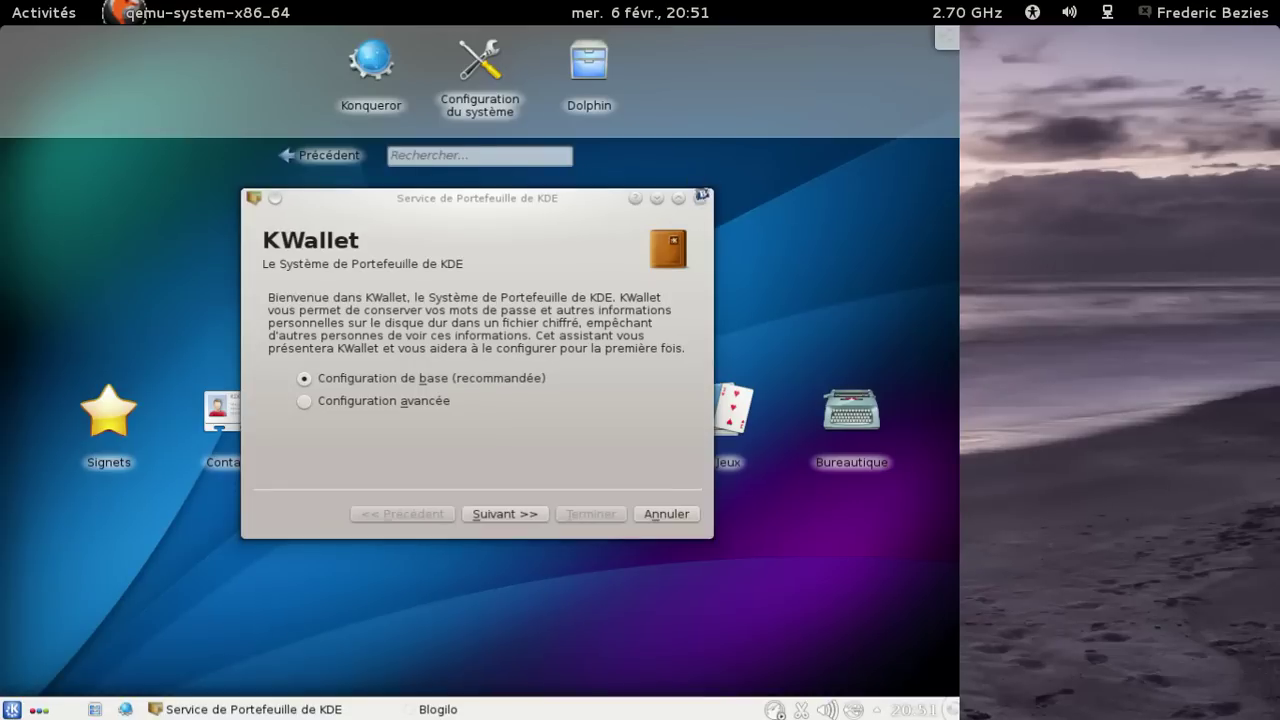
{"action": "right_click", "coordinate": [421, 703]}
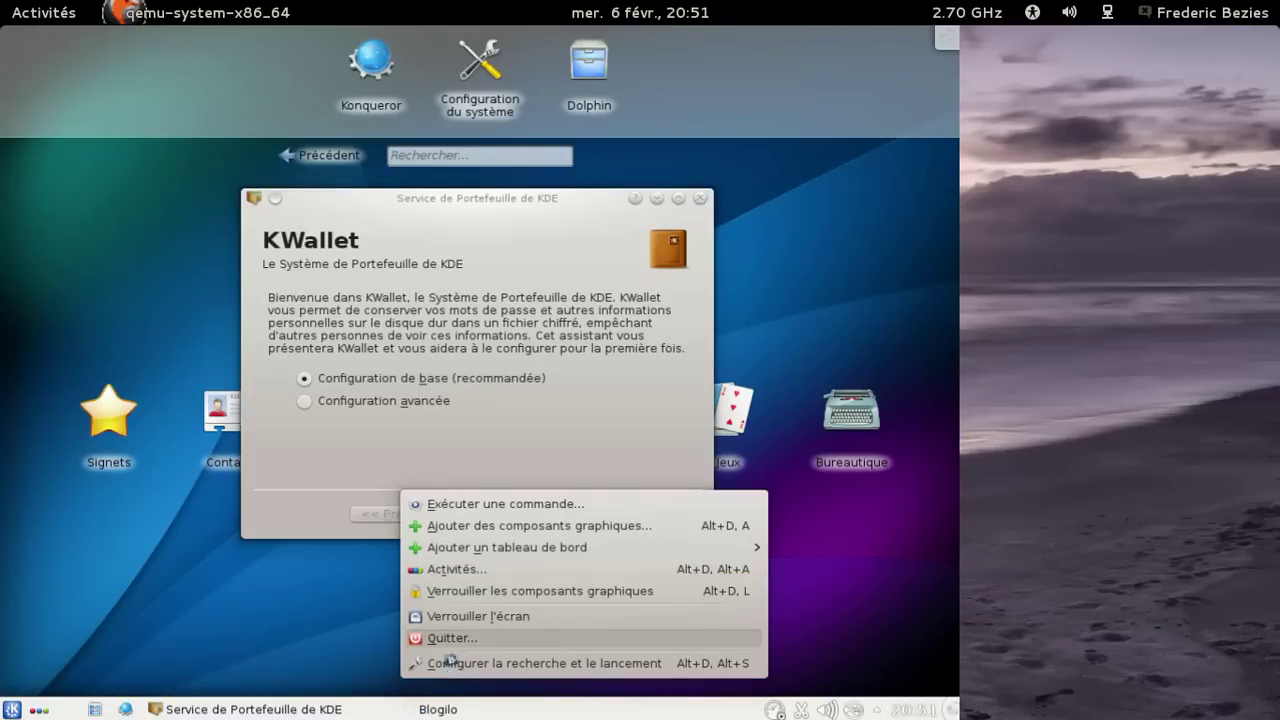
{"action": "left_click", "coordinate": [325, 632]}
{"action": "mouse_move", "coordinate": [304, 712]}
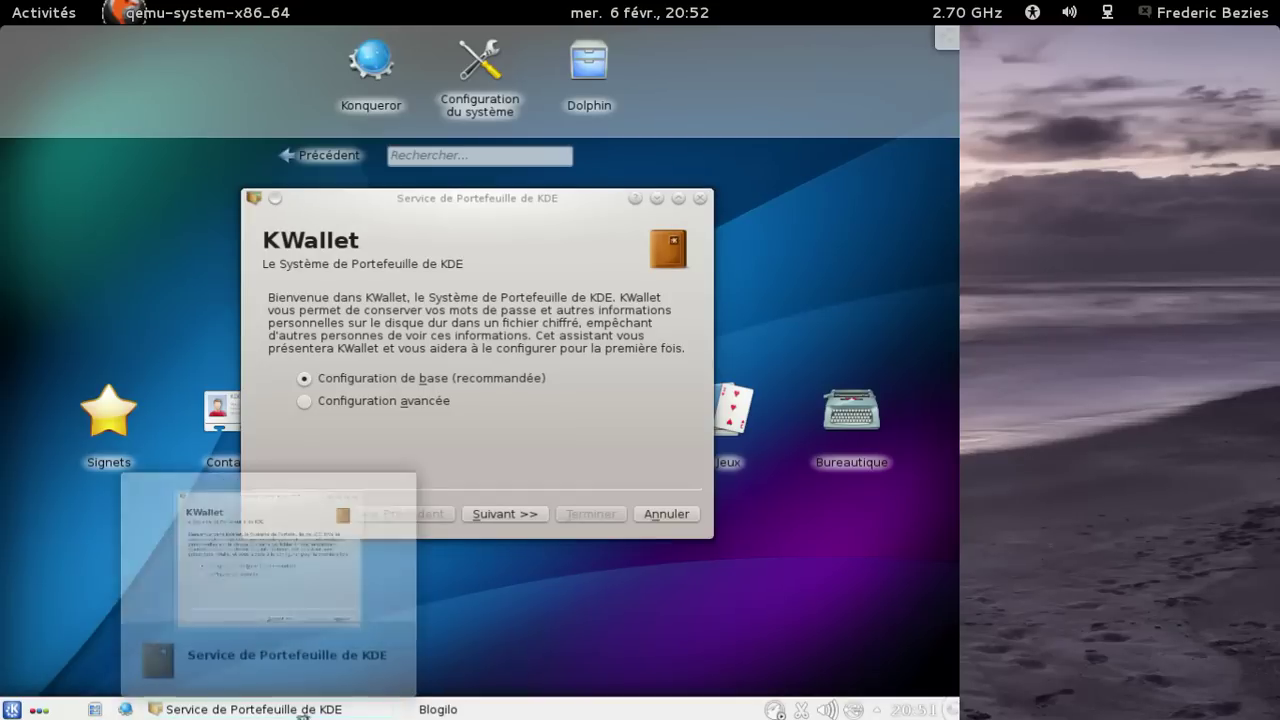
{"action": "right_click", "coordinate": [272, 692]}
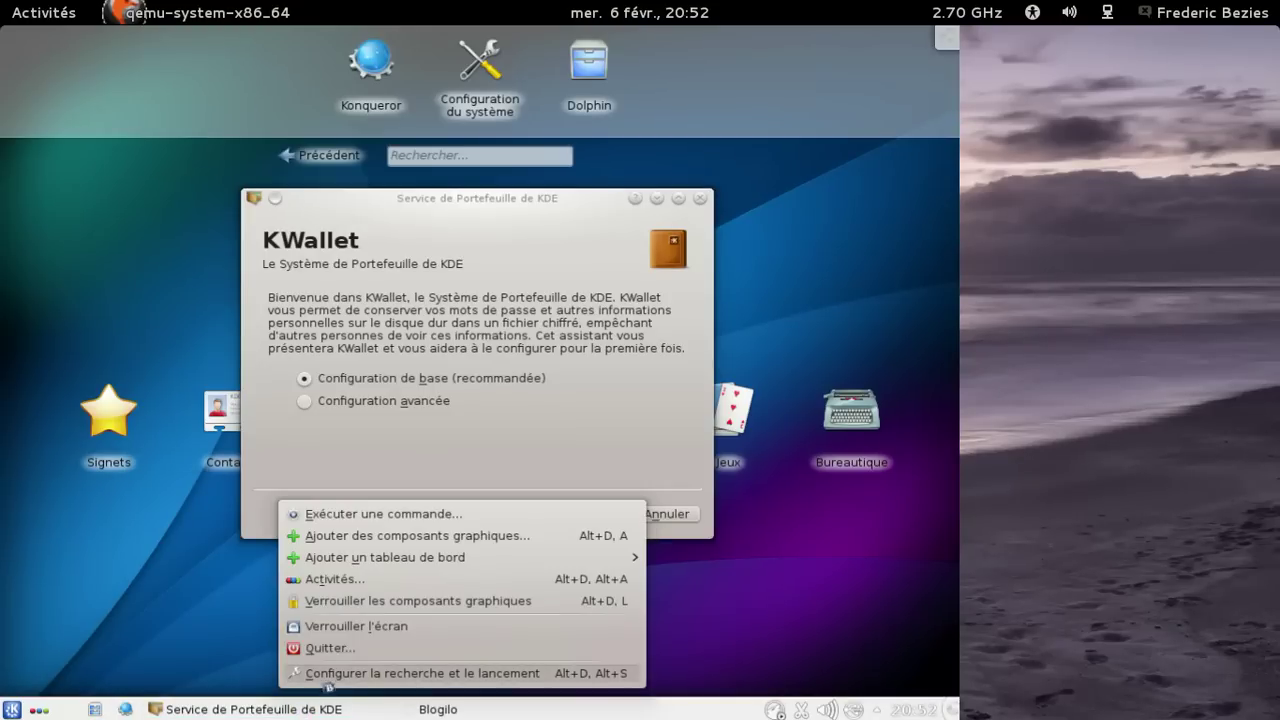
{"action": "left_click", "coordinate": [129, 601]}
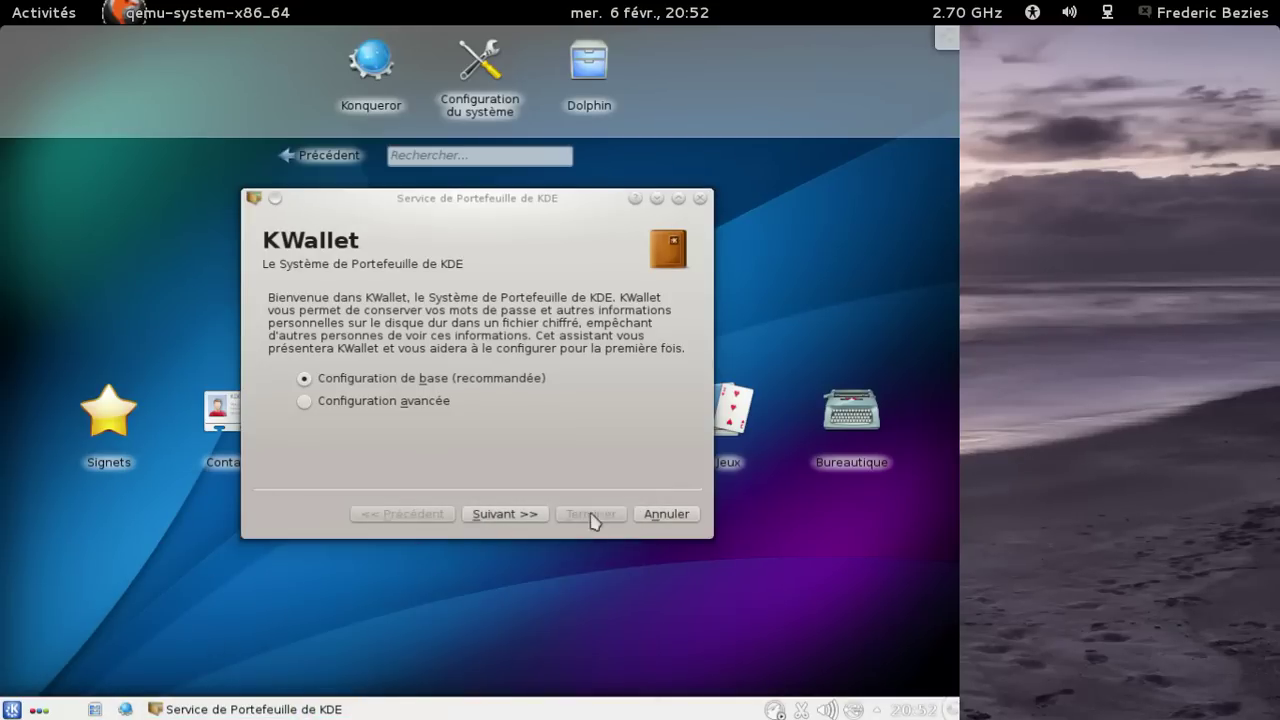
{"action": "left_click", "coordinate": [640, 514]}
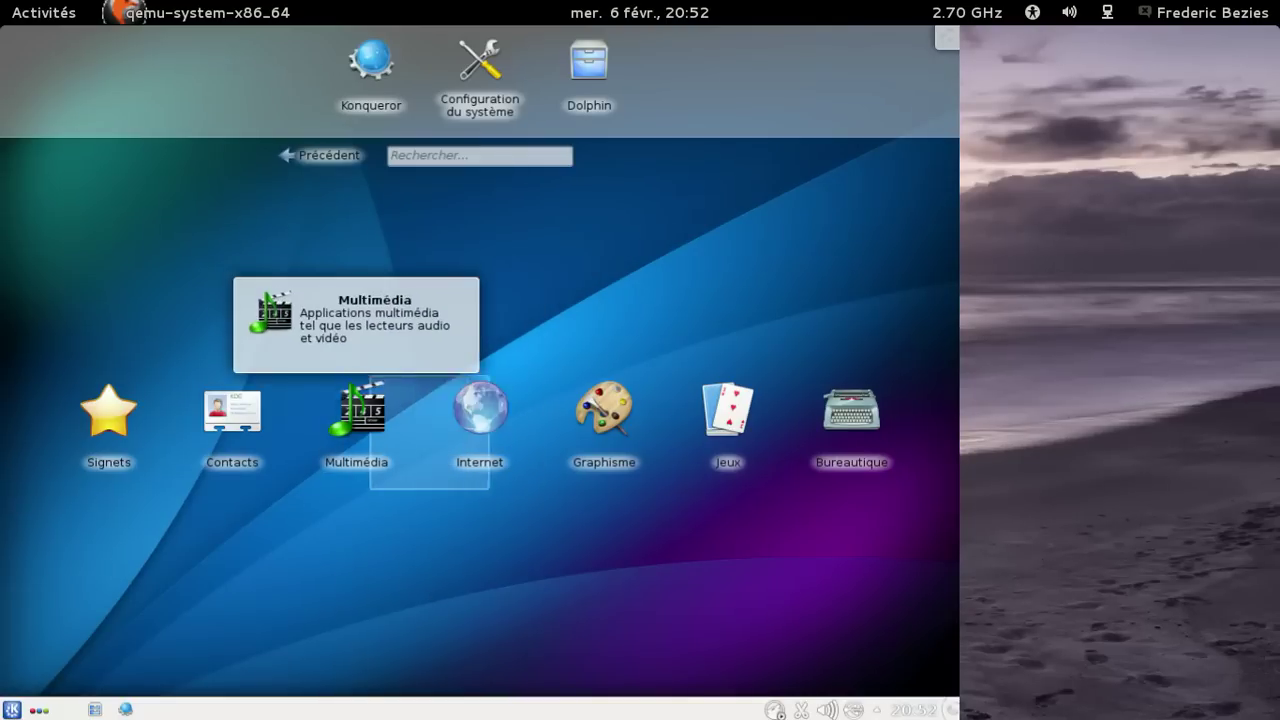
Step: Launch Blogilo again from the Internet category and view its version information
{"action": "left_click", "coordinate": [454, 437]}
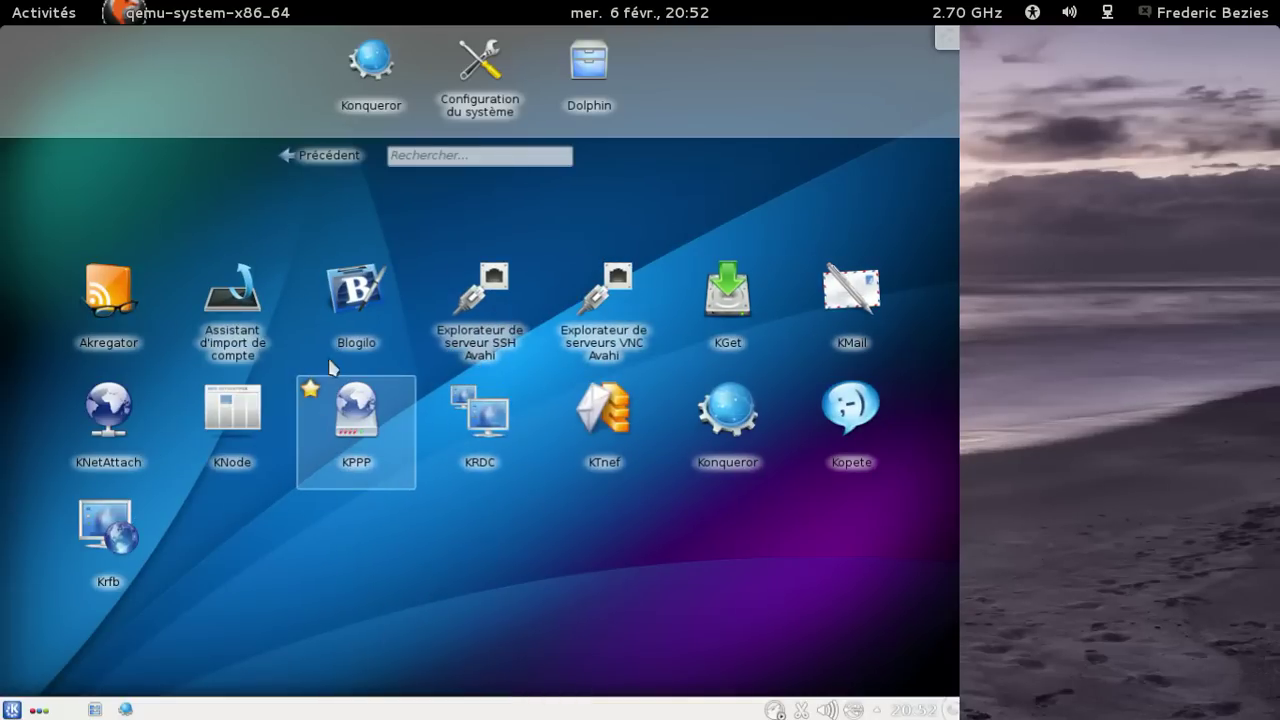
{"action": "left_click", "coordinate": [327, 355]}
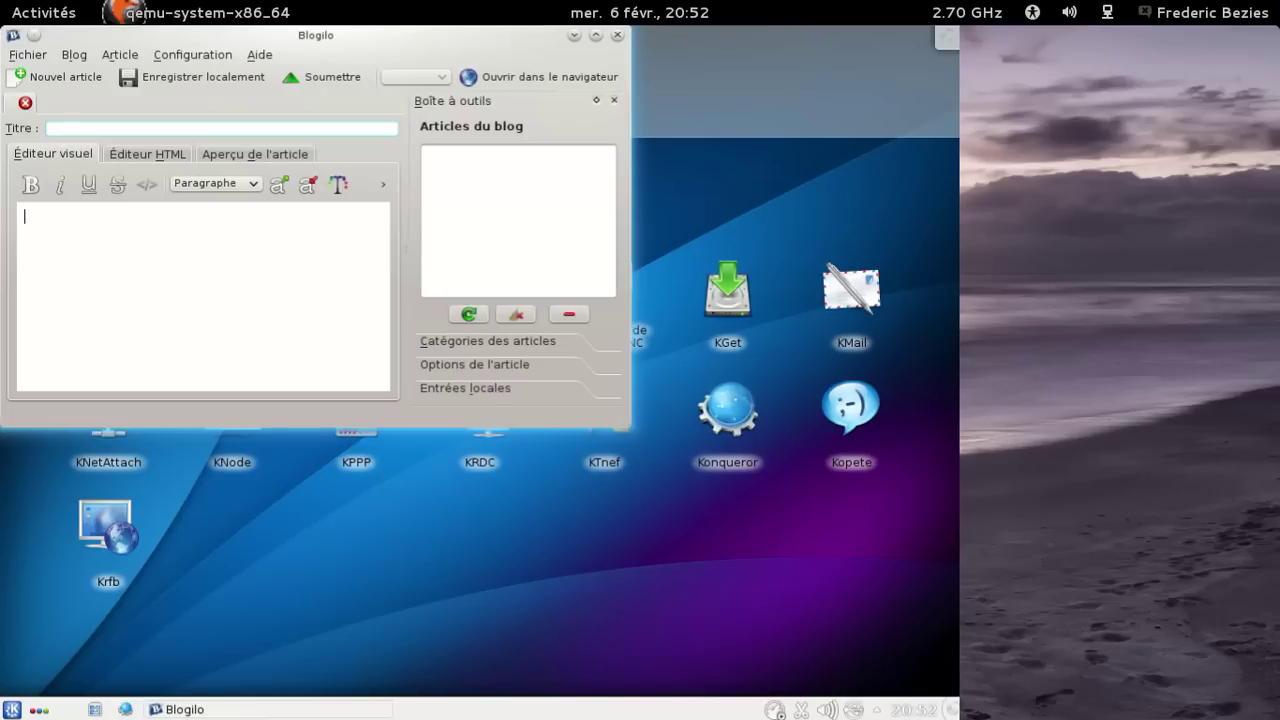
{"action": "left_click", "coordinate": [252, 56]}
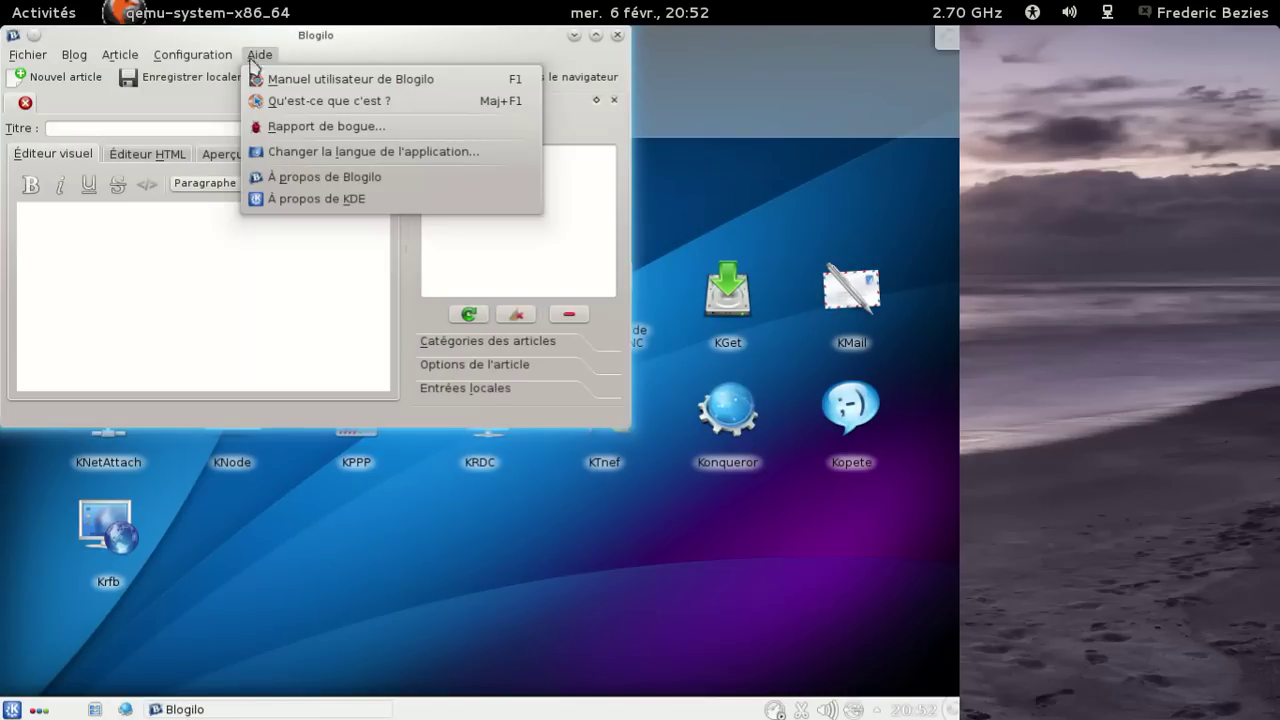
{"action": "left_click", "coordinate": [324, 177]}
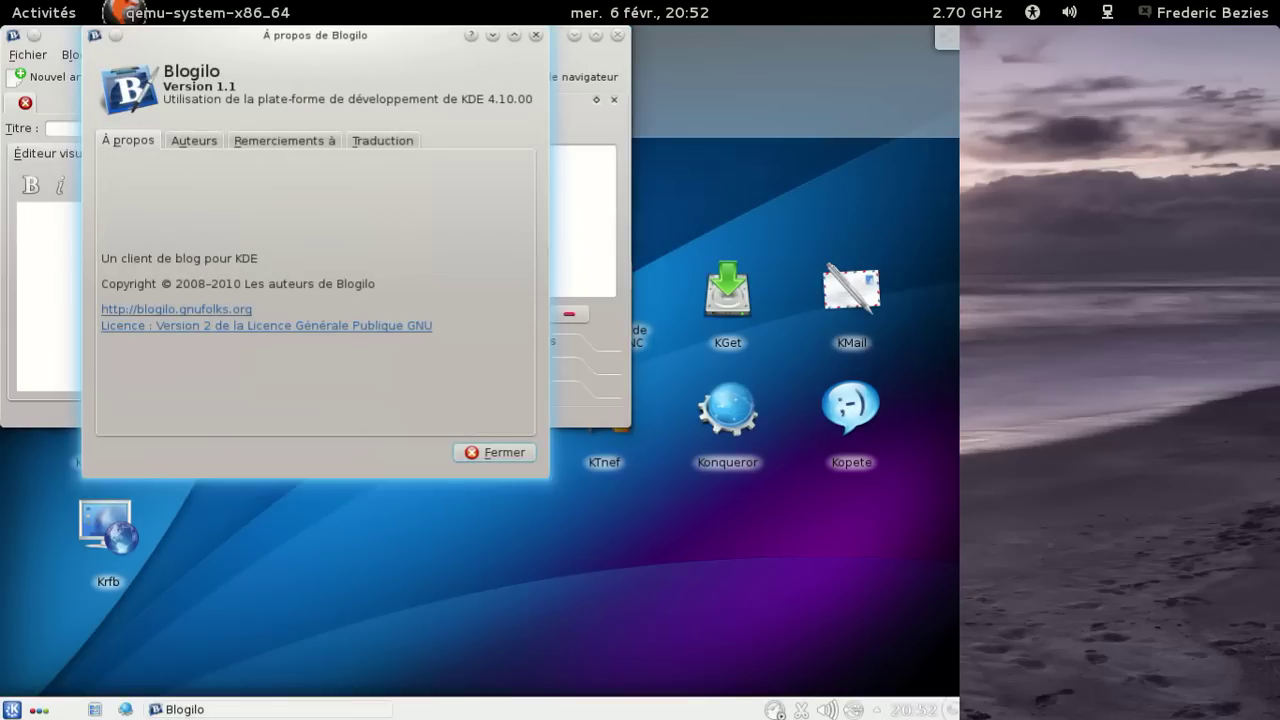
Step: Close Blogilo along with its version dialog and switch back to the Desktop activity
{"action": "left_click", "coordinate": [490, 466]}
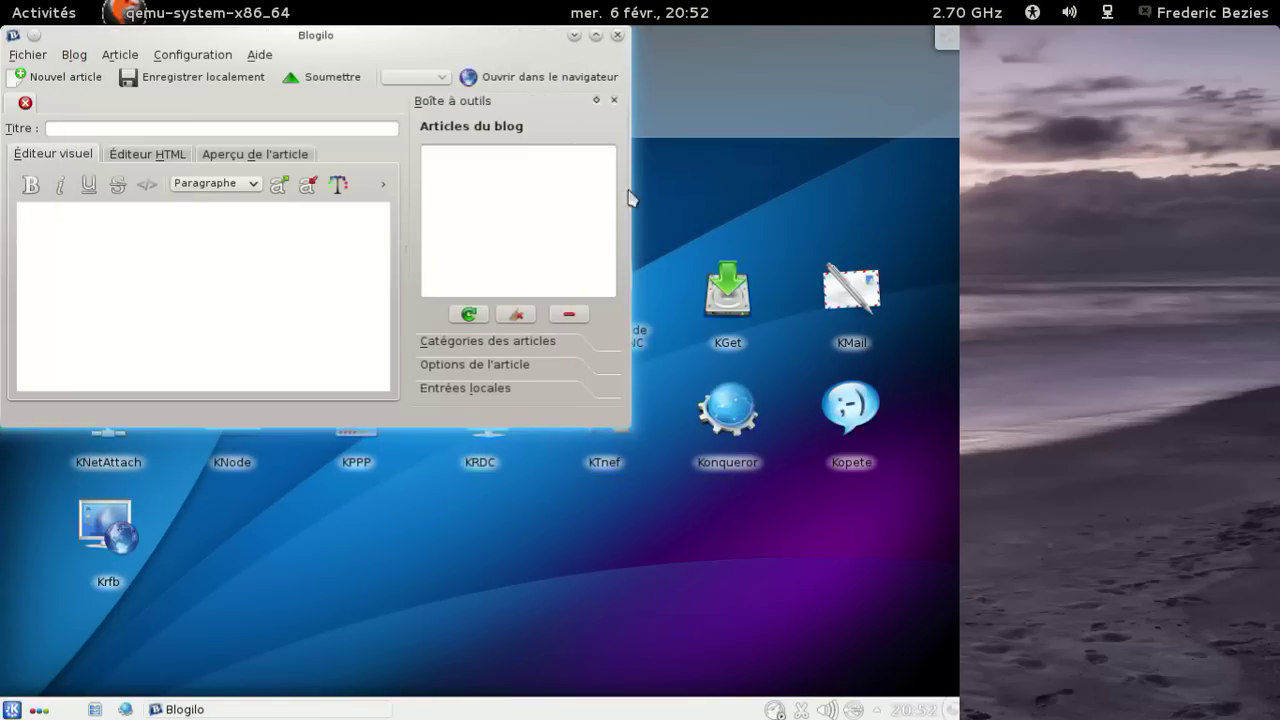
{"action": "left_click", "coordinate": [617, 34]}
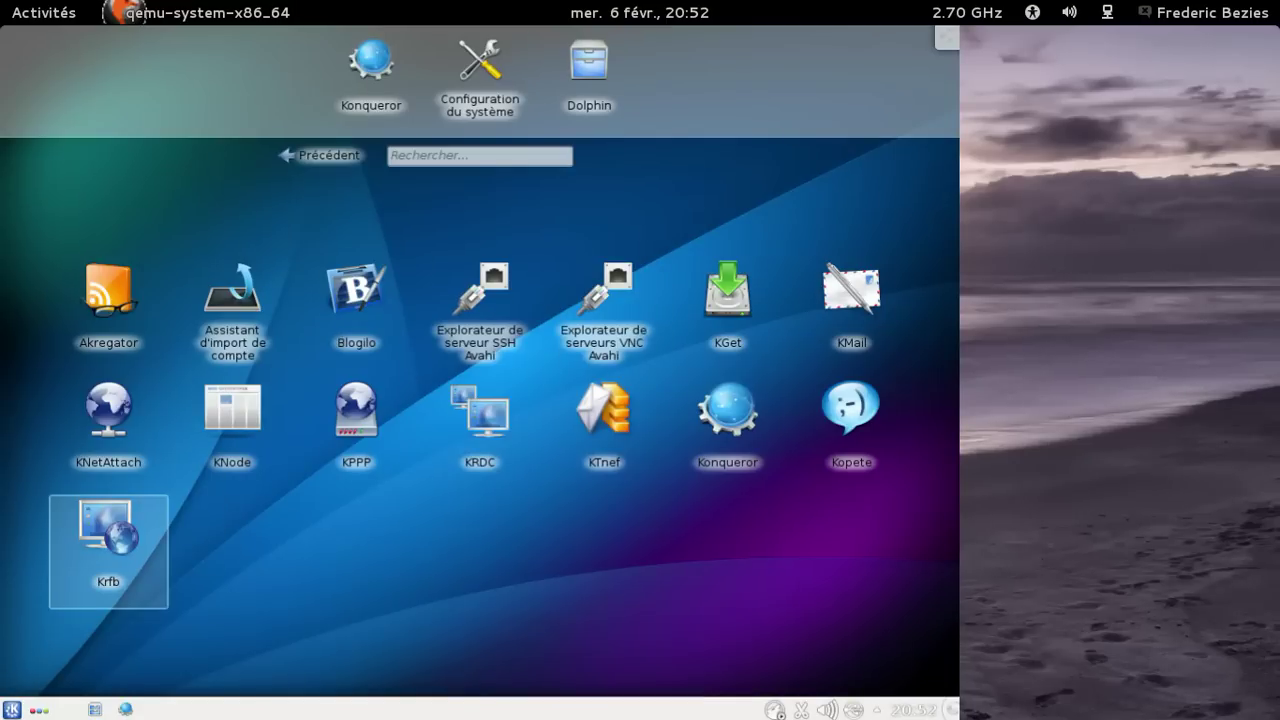
{"action": "left_click", "coordinate": [38, 710]}
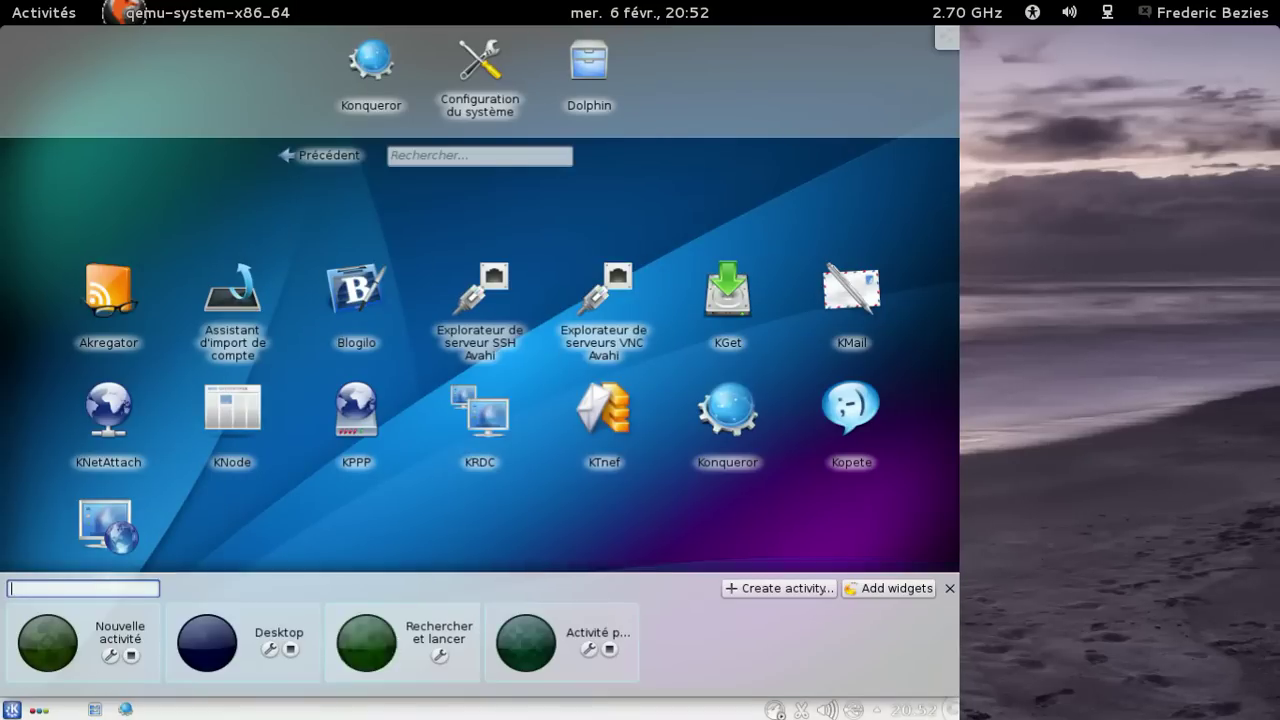
{"action": "left_click", "coordinate": [207, 640]}
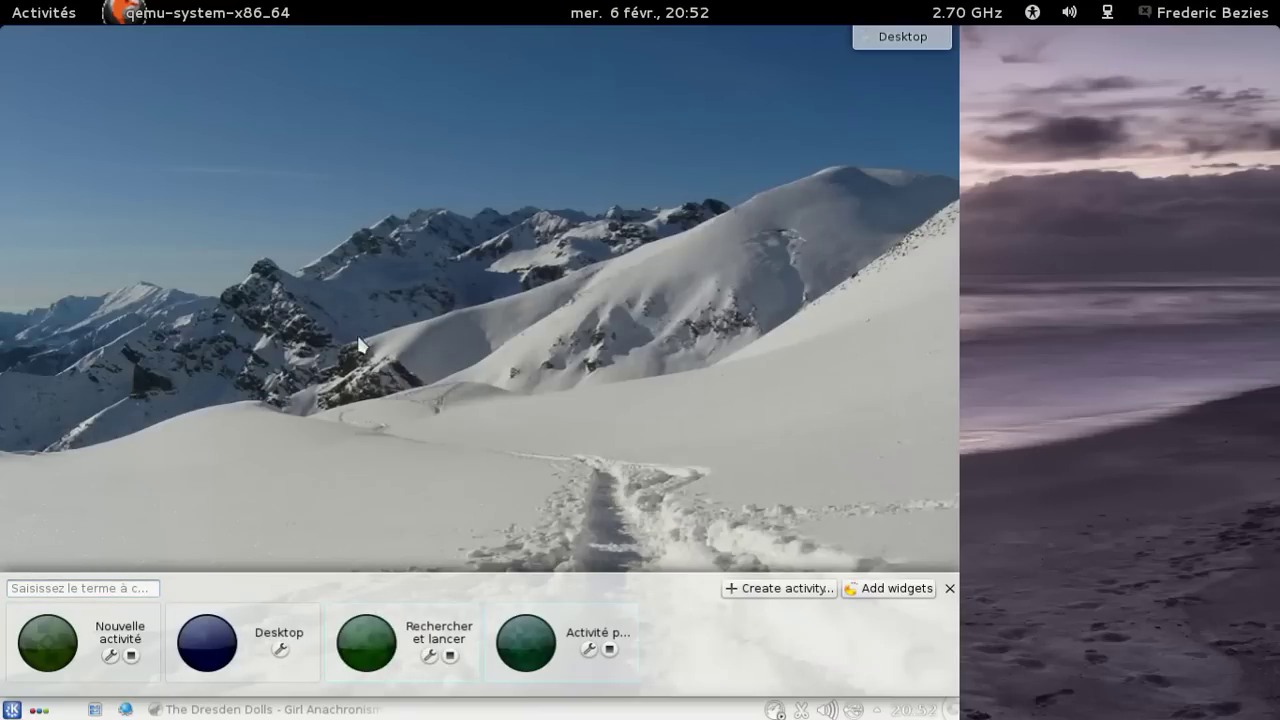
{"action": "left_click", "coordinate": [38, 710]}
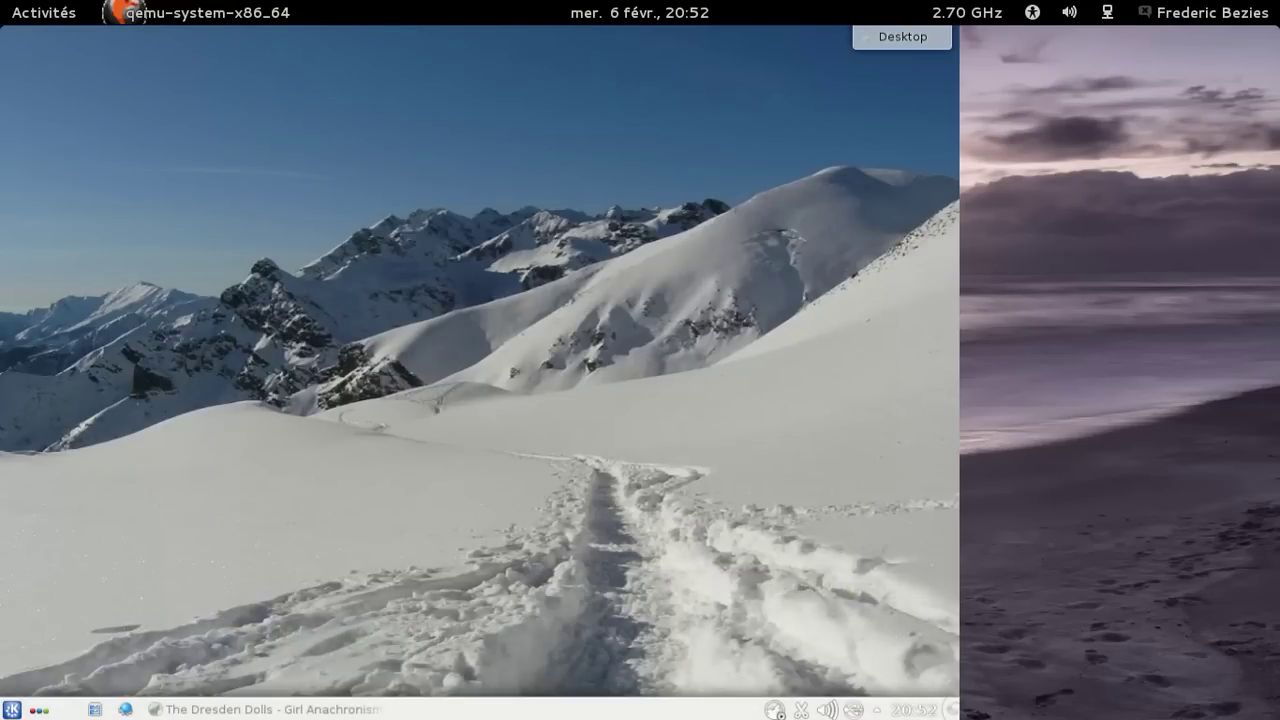
Step: Launch the Centre d'informations from the Système category, view the system summary and close it
{"action": "left_click", "coordinate": [12, 710]}
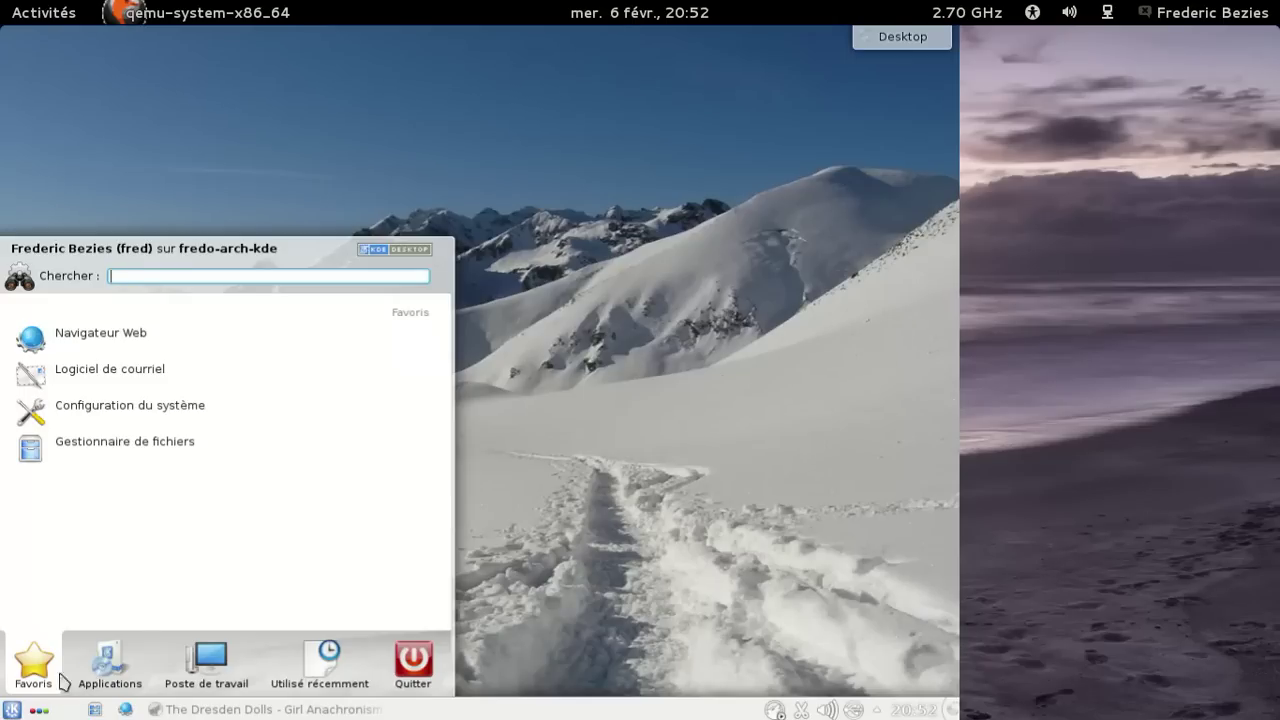
{"action": "left_click", "coordinate": [110, 670]}
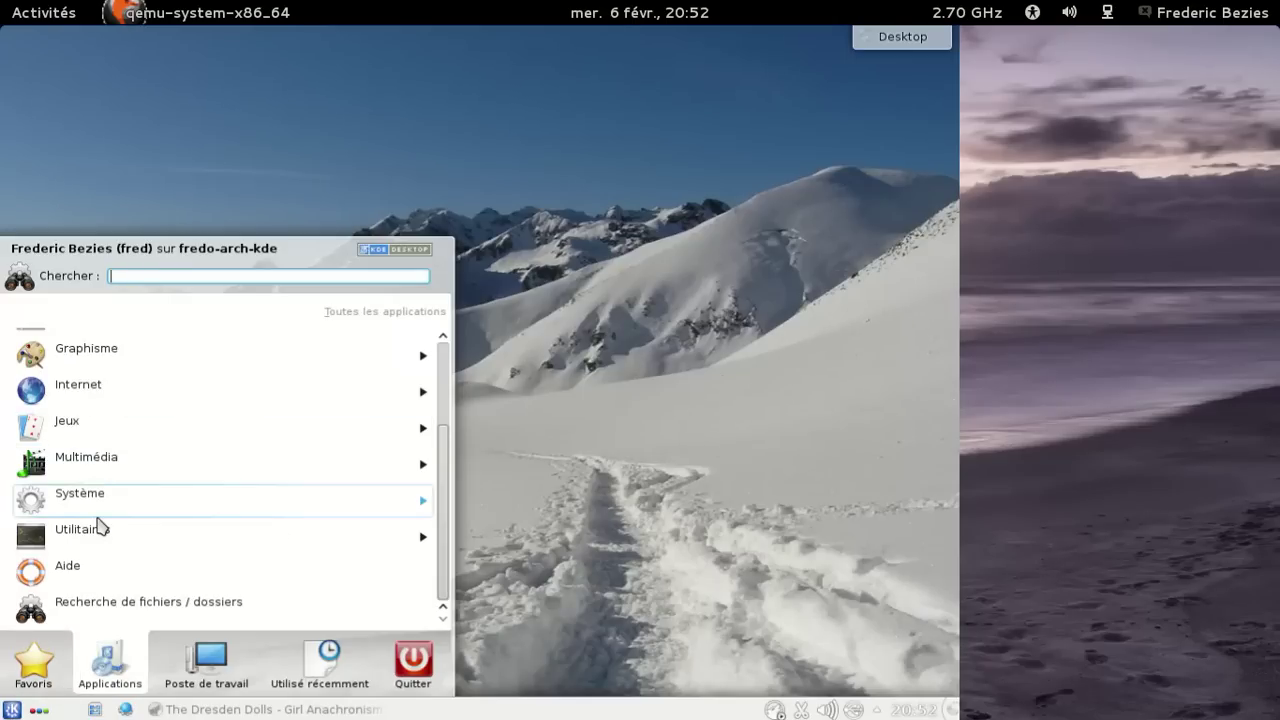
{"action": "left_click", "coordinate": [97, 515]}
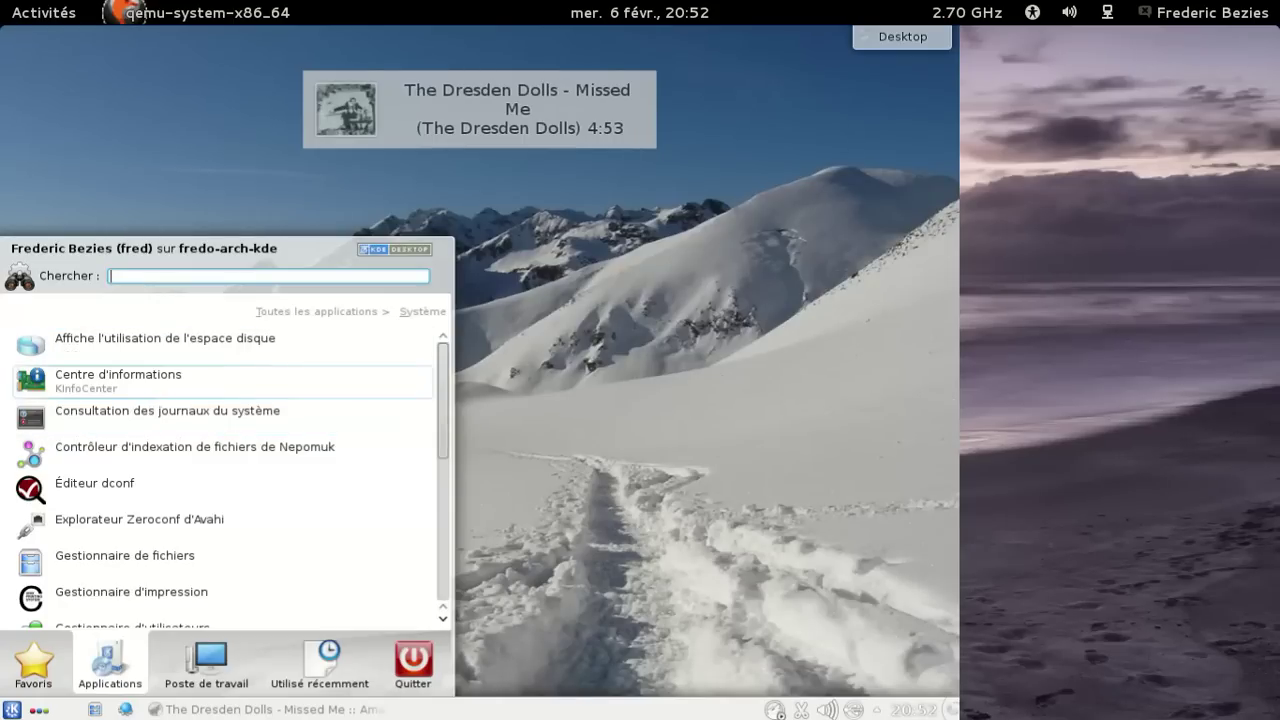
{"action": "left_click", "coordinate": [150, 384]}
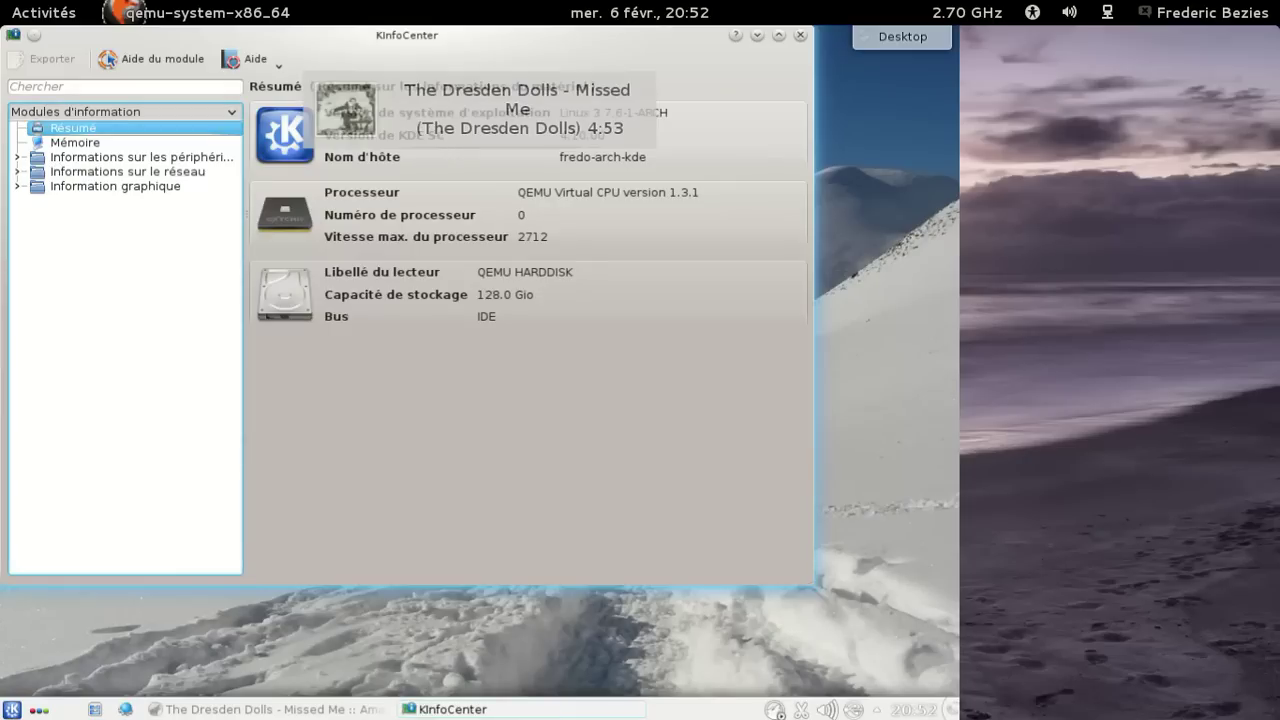
{"action": "right_click", "coordinate": [409, 708]}
{"action": "left_click", "coordinate": [450, 682]}
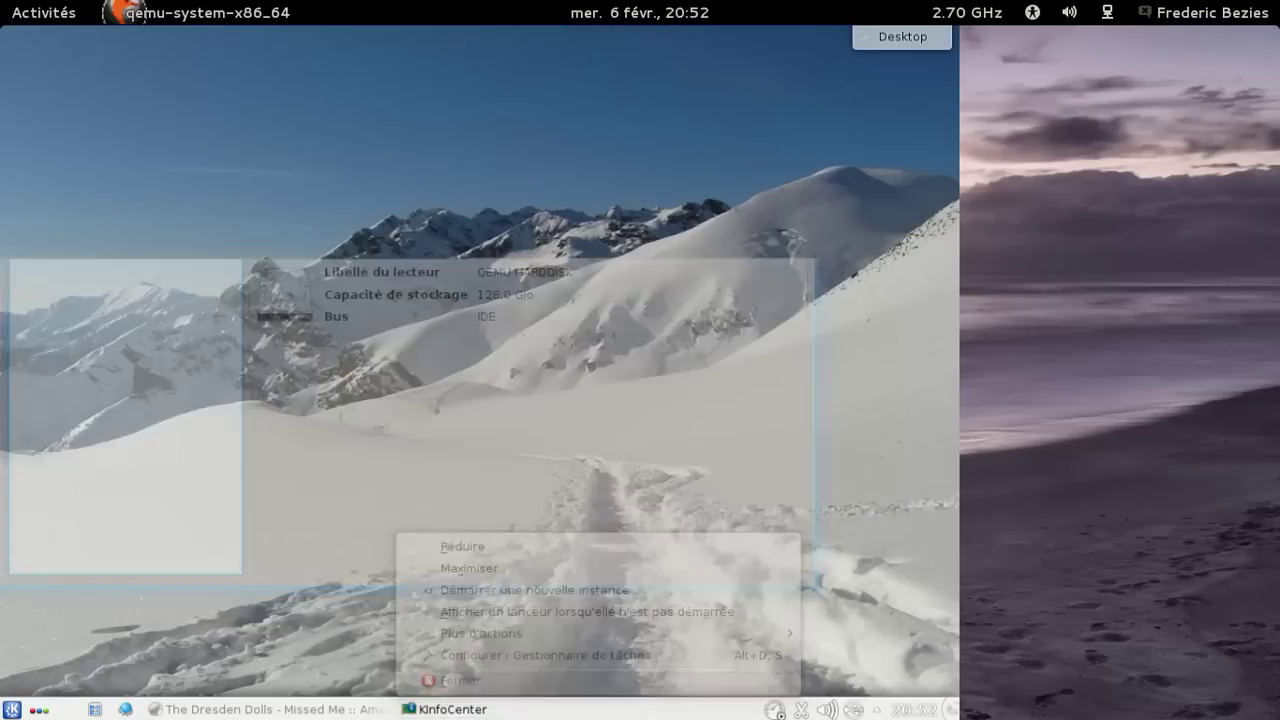
Step: Browse the Développement category, the recently used applications and the session and shutdown options
{"action": "left_click", "coordinate": [12, 709]}
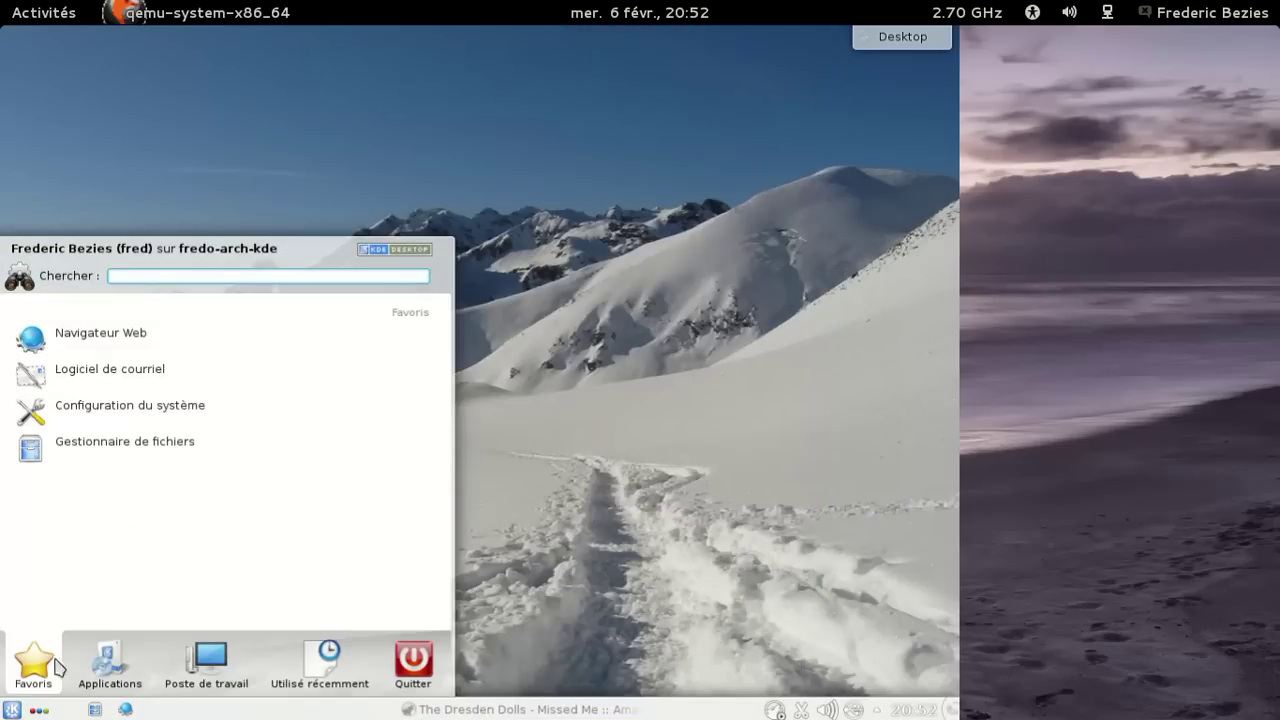
{"action": "left_click", "coordinate": [110, 662]}
{"action": "scroll", "coordinate": [126, 360], "scroll_direction": "up", "scroll_amount": 1}
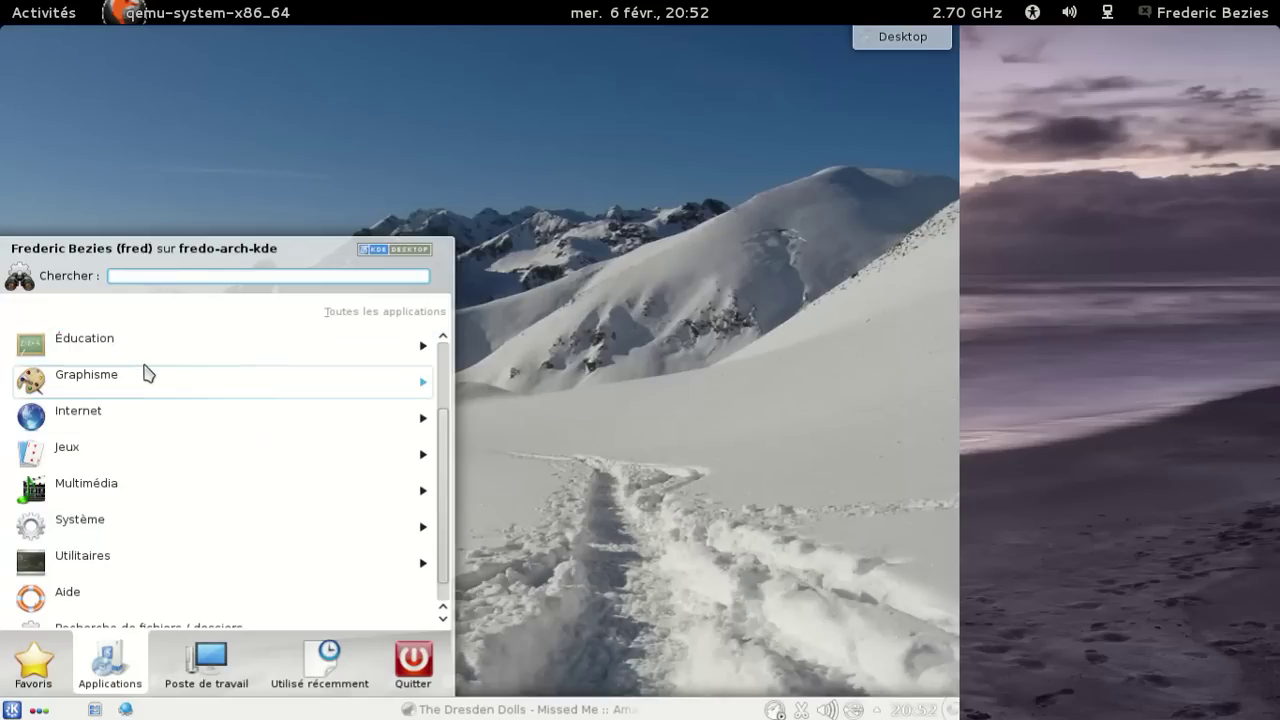
{"action": "scroll", "coordinate": [146, 371], "scroll_direction": "up", "scroll_amount": 3}
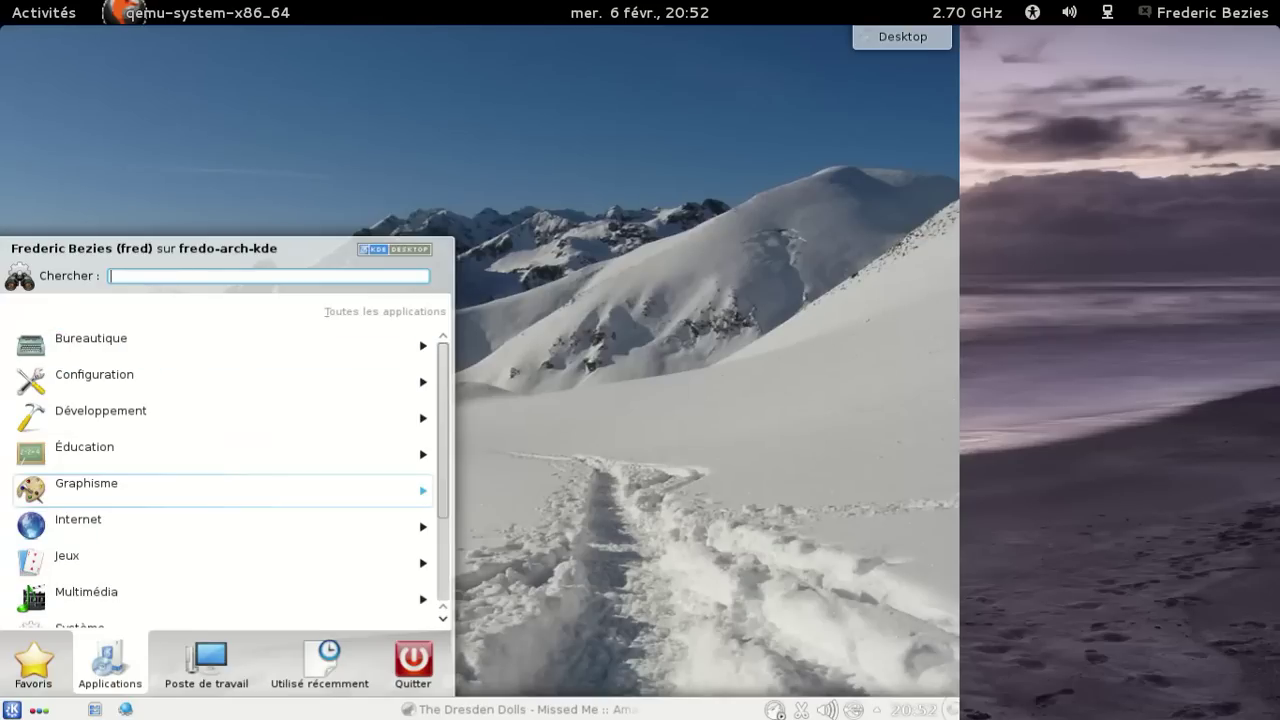
{"action": "left_click", "coordinate": [97, 430]}
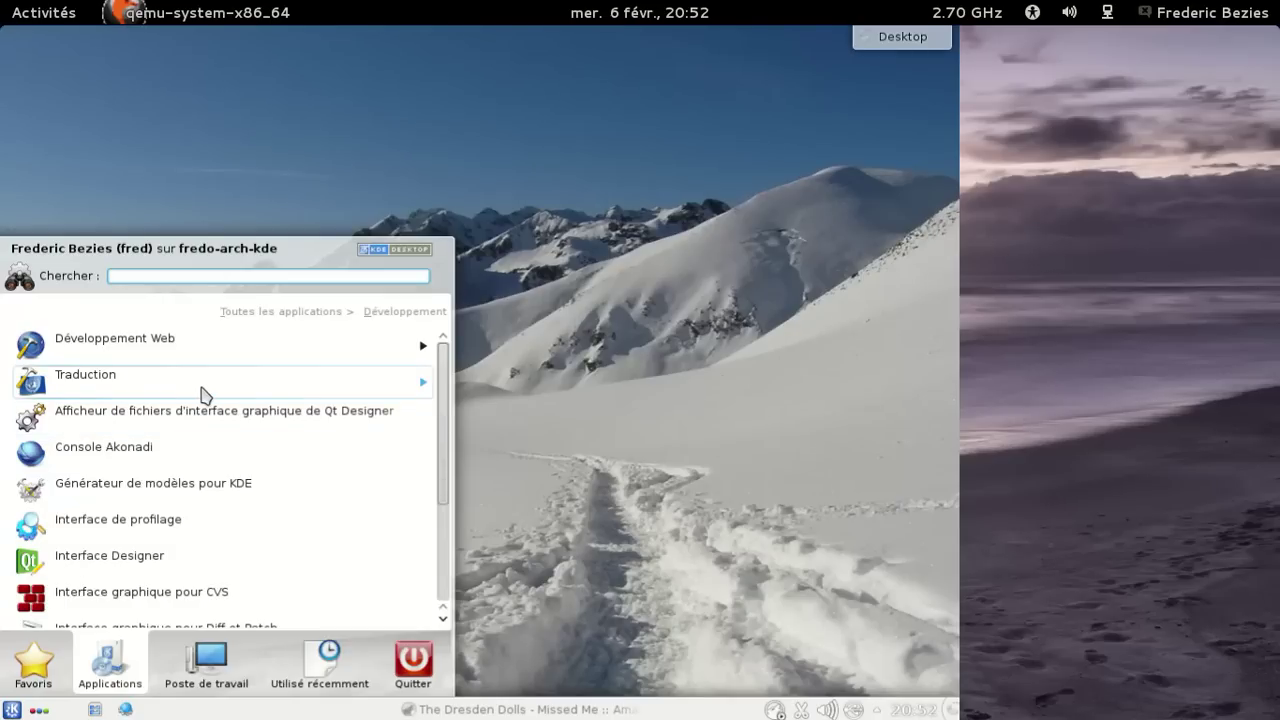
{"action": "scroll", "coordinate": [203, 393], "scroll_direction": "down", "scroll_amount": 2}
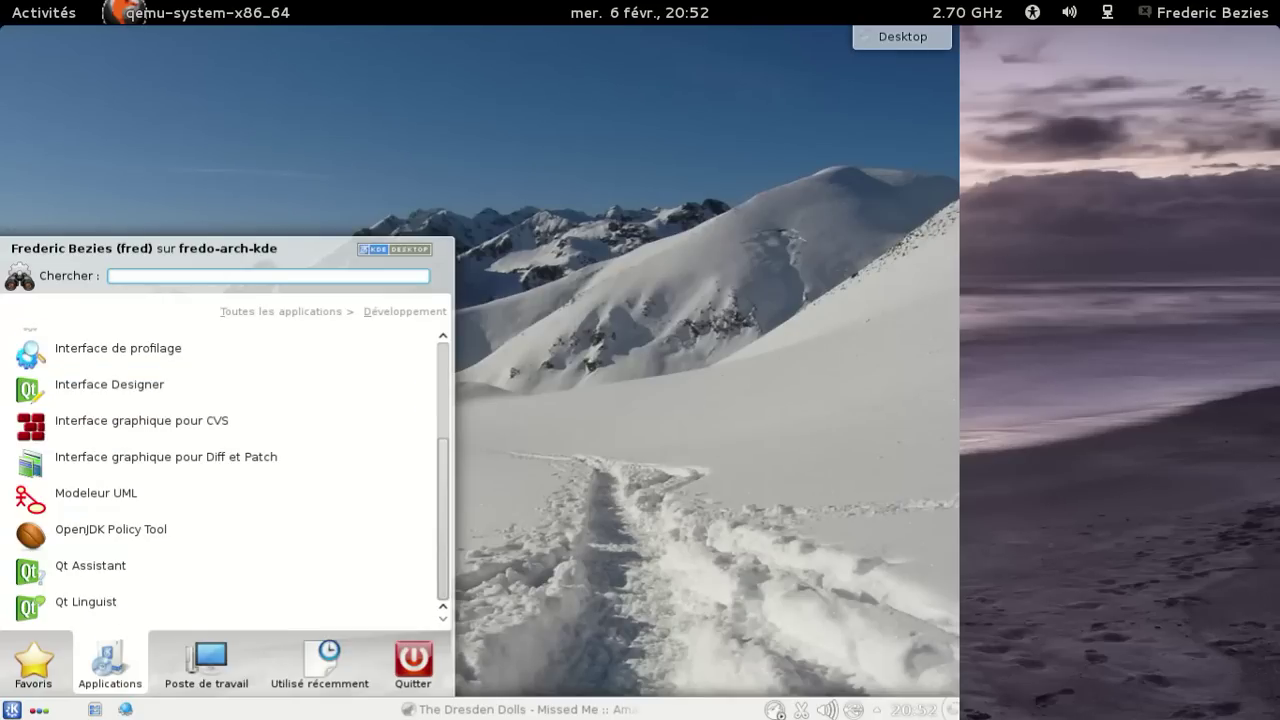
{"action": "scroll", "coordinate": [203, 385], "scroll_direction": "up", "scroll_amount": 2}
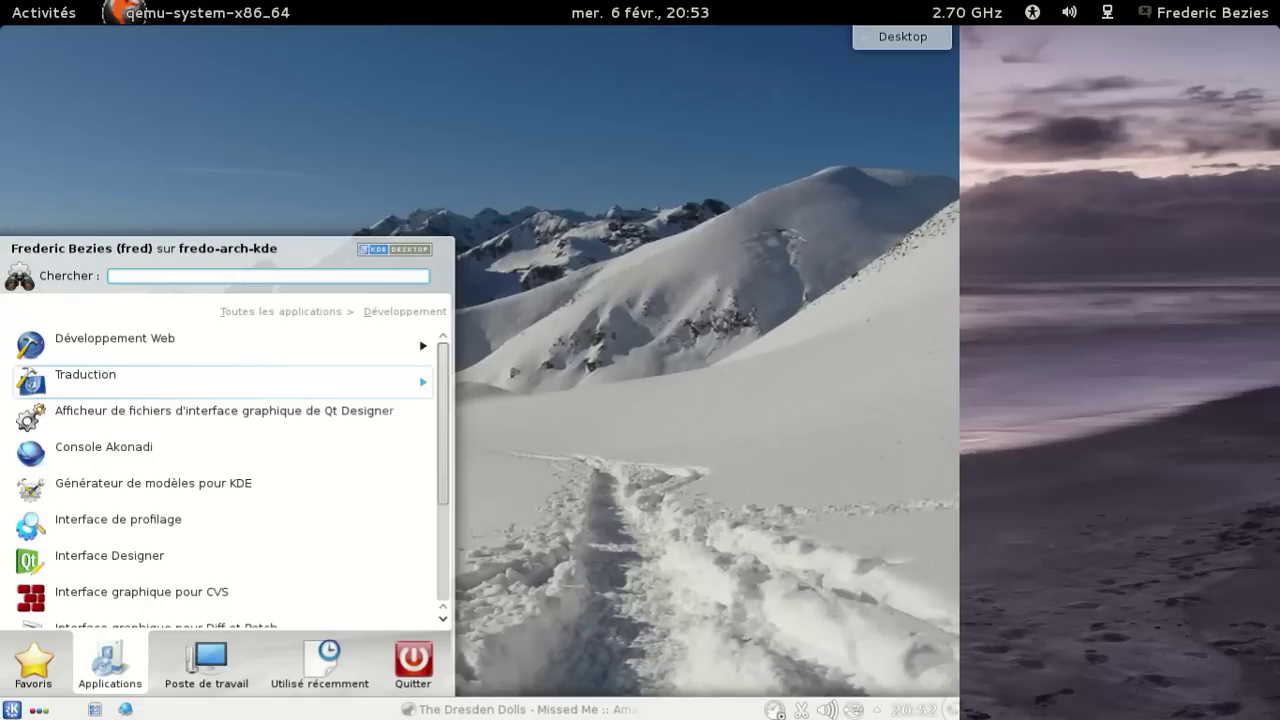
{"action": "left_click", "coordinate": [108, 343]}
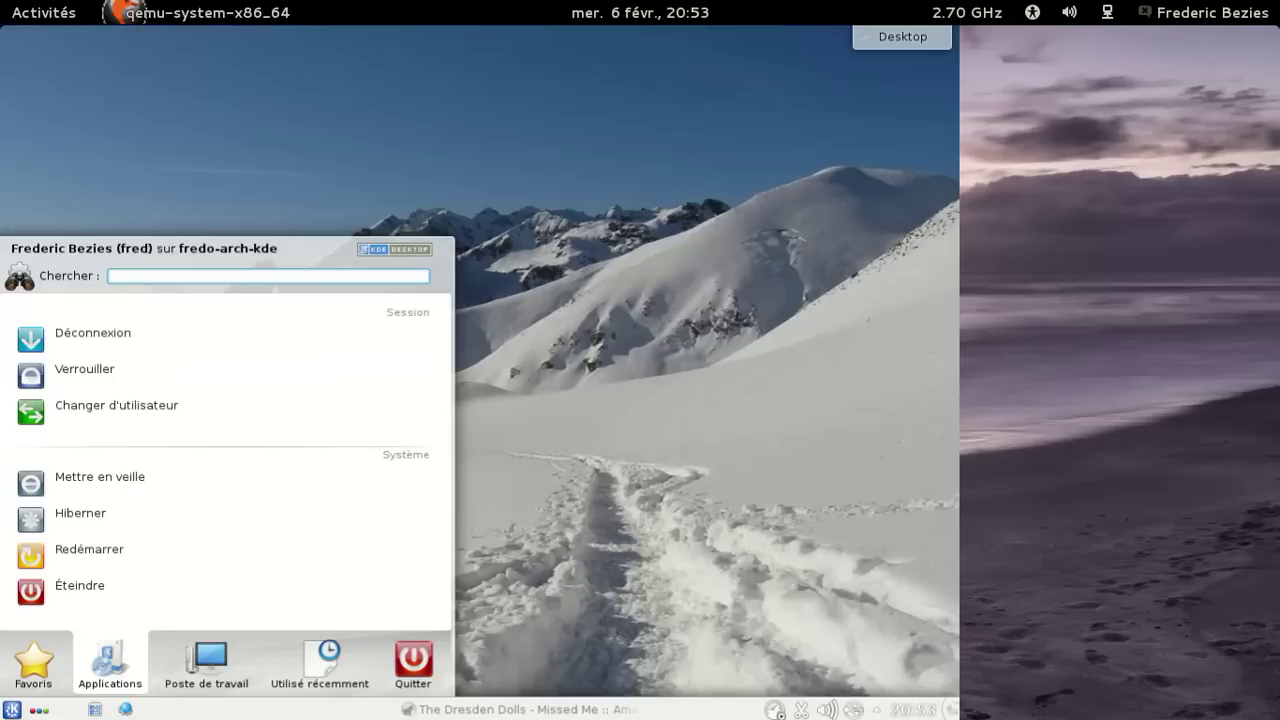
{"action": "mouse_move", "coordinate": [330, 655]}
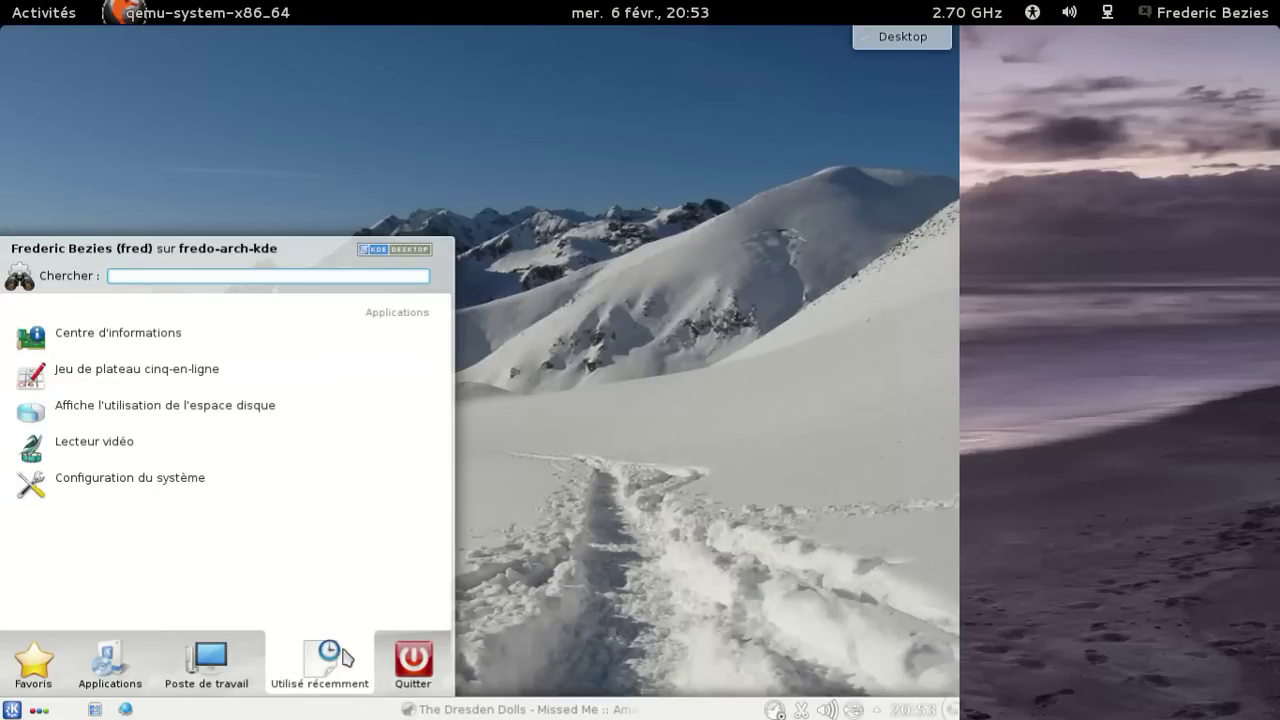
{"action": "mouse_move", "coordinate": [395, 662]}
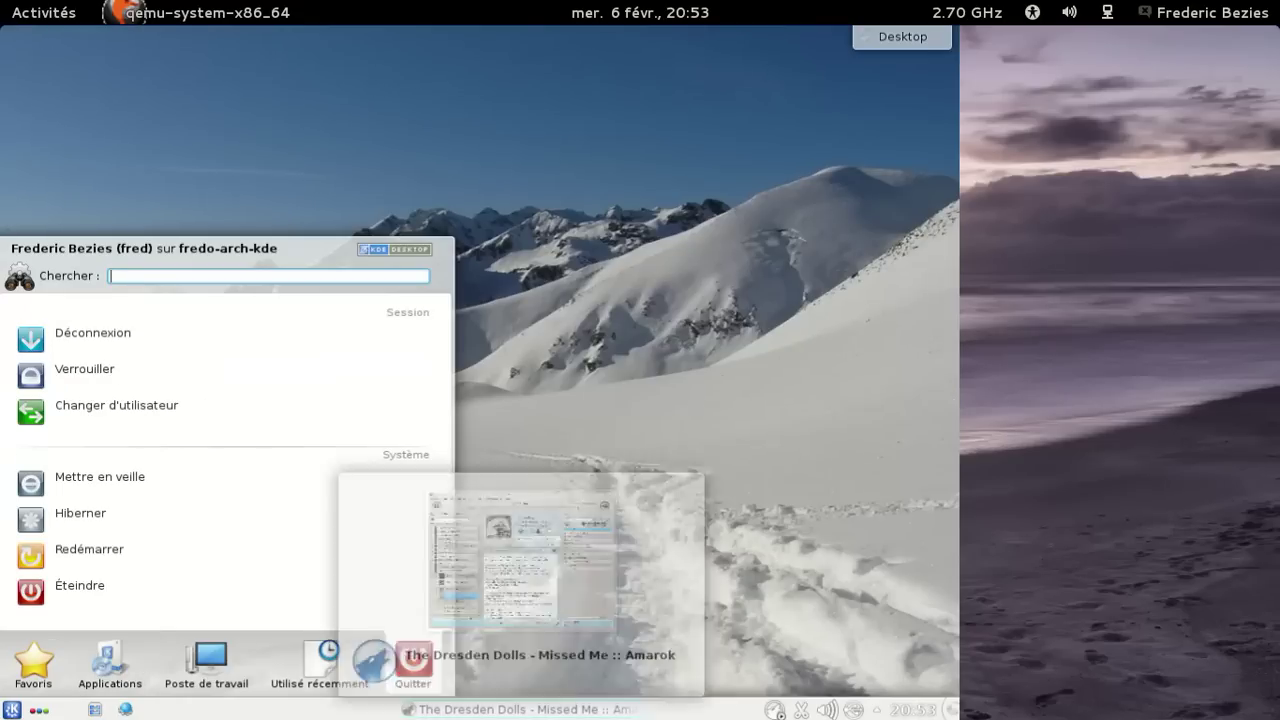
Step: Close the Amarok window and view the list of available devices
{"action": "right_click", "coordinate": [505, 709]}
{"action": "left_click", "coordinate": [460, 680]}
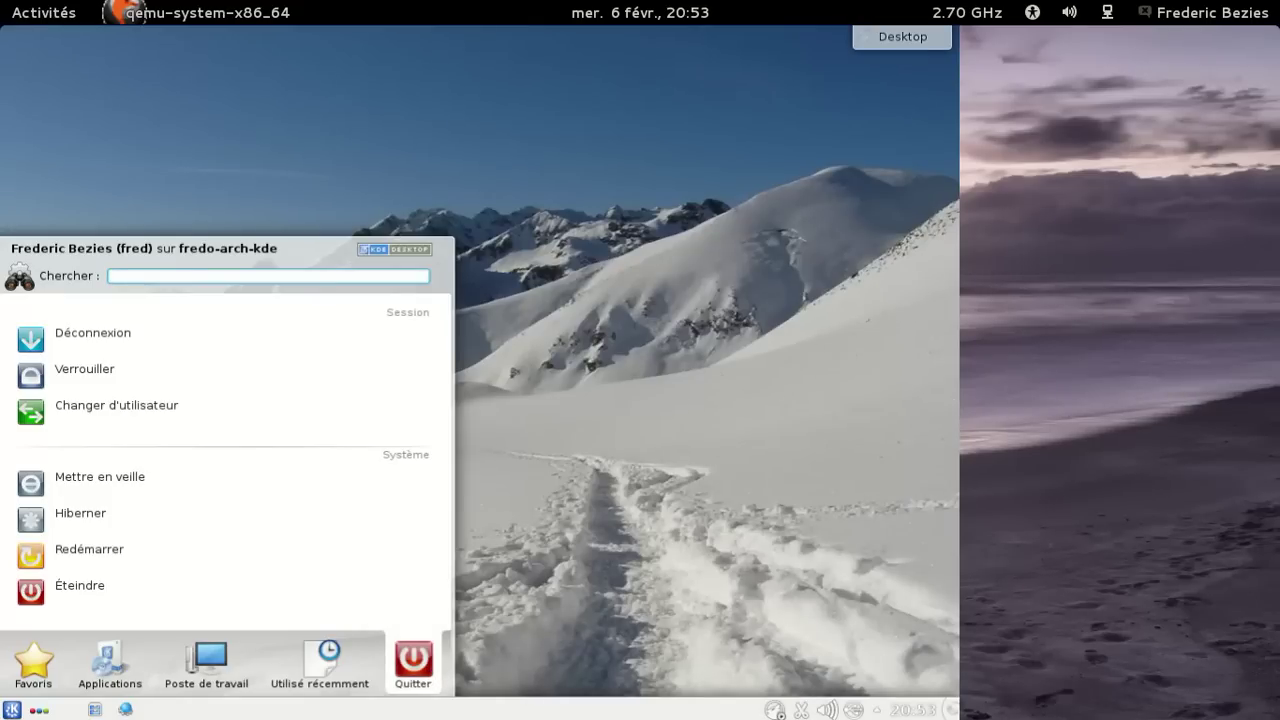
{"action": "left_click", "coordinate": [853, 710]}
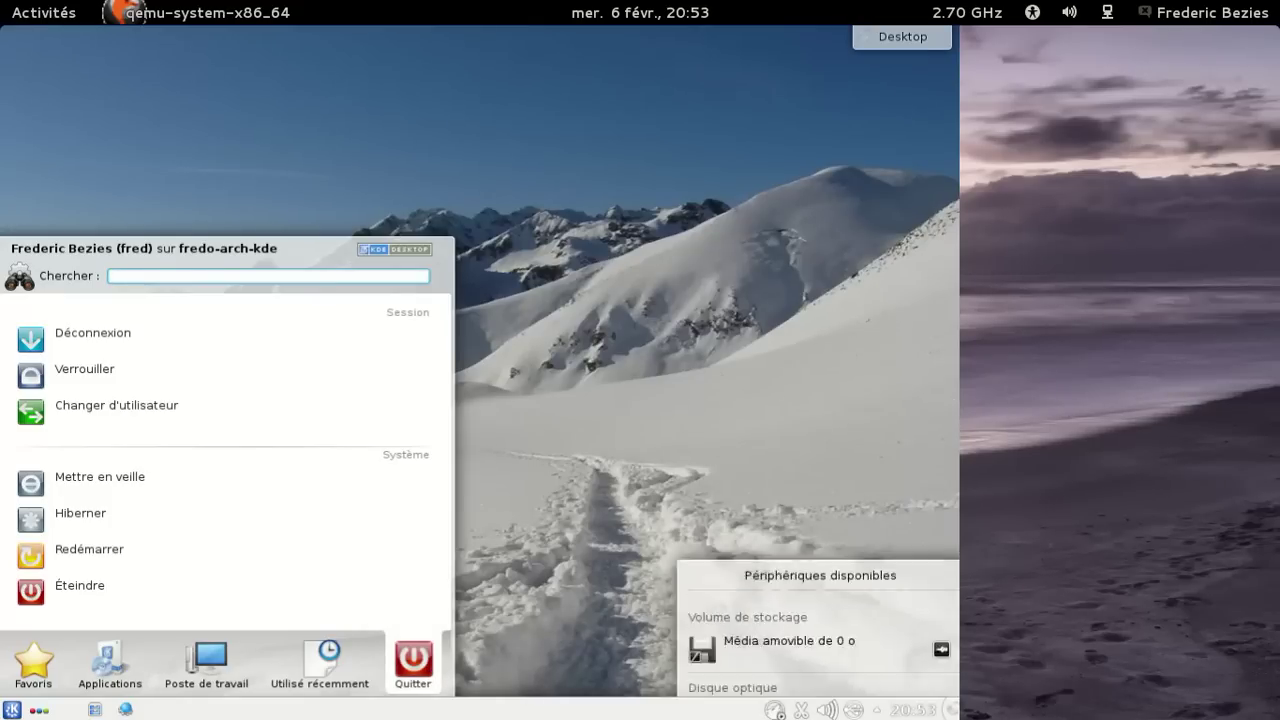
{"action": "left_click", "coordinate": [853, 710]}
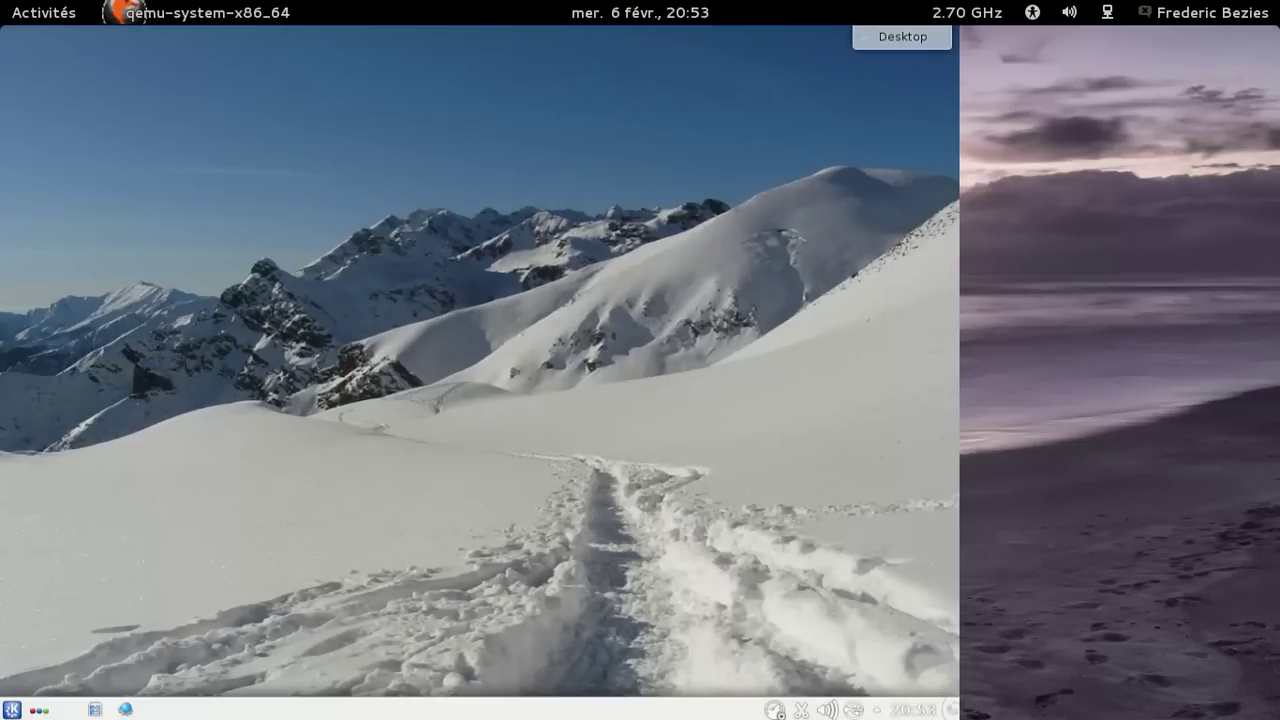
{"action": "left_click", "coordinate": [853, 710]}
{"action": "left_click", "coordinate": [853, 710]}
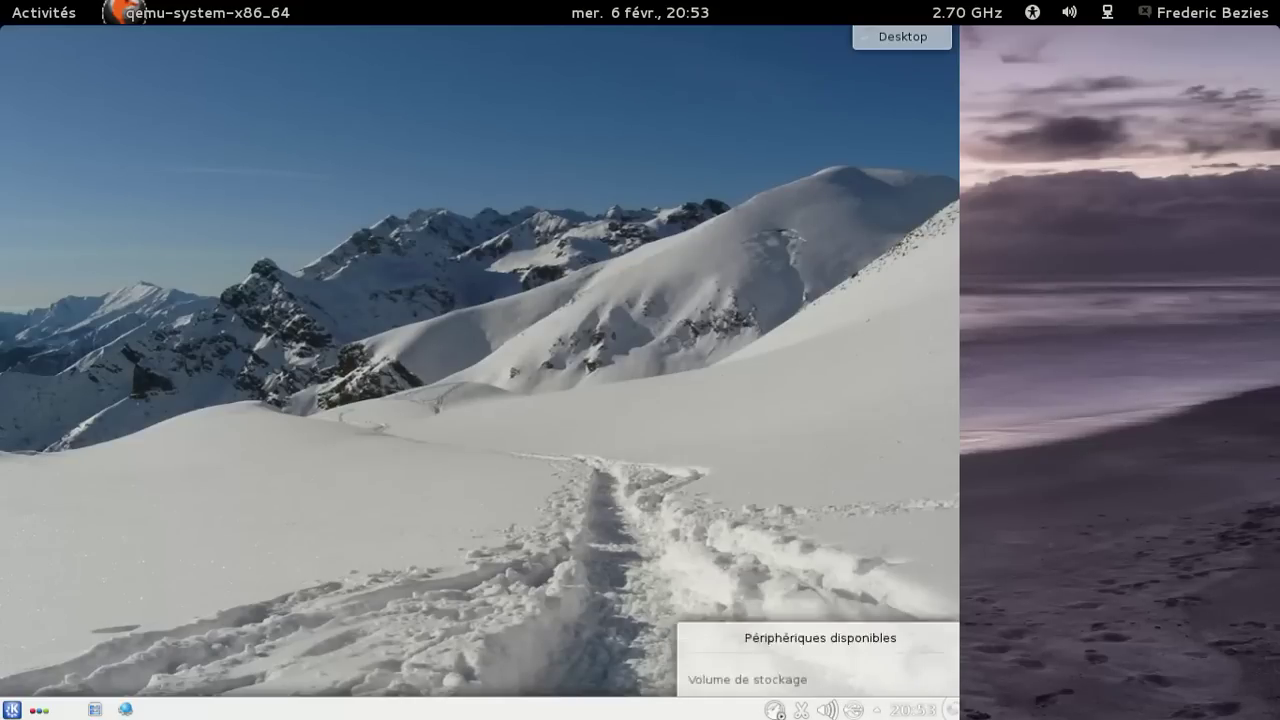
Step: Show the hidden notification area items, view the Nepomuk file indexing details and close them
{"action": "left_click", "coordinate": [877, 710]}
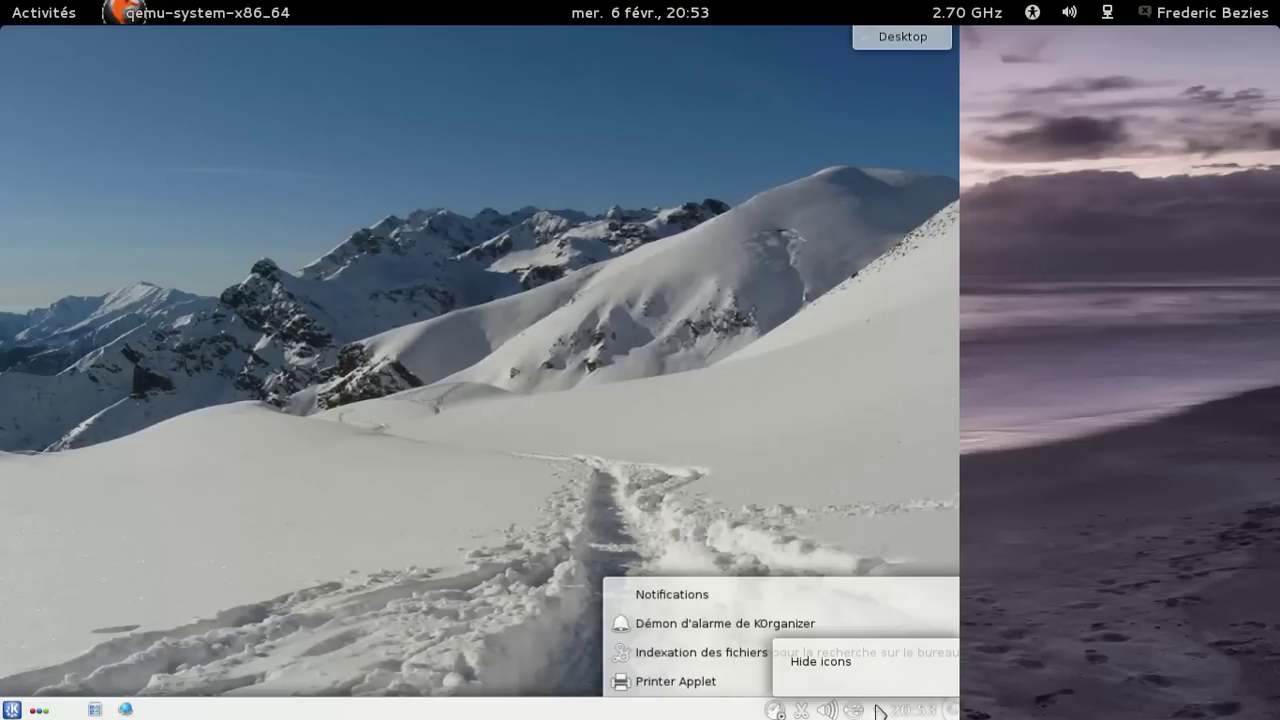
{"action": "left_click", "coordinate": [733, 655]}
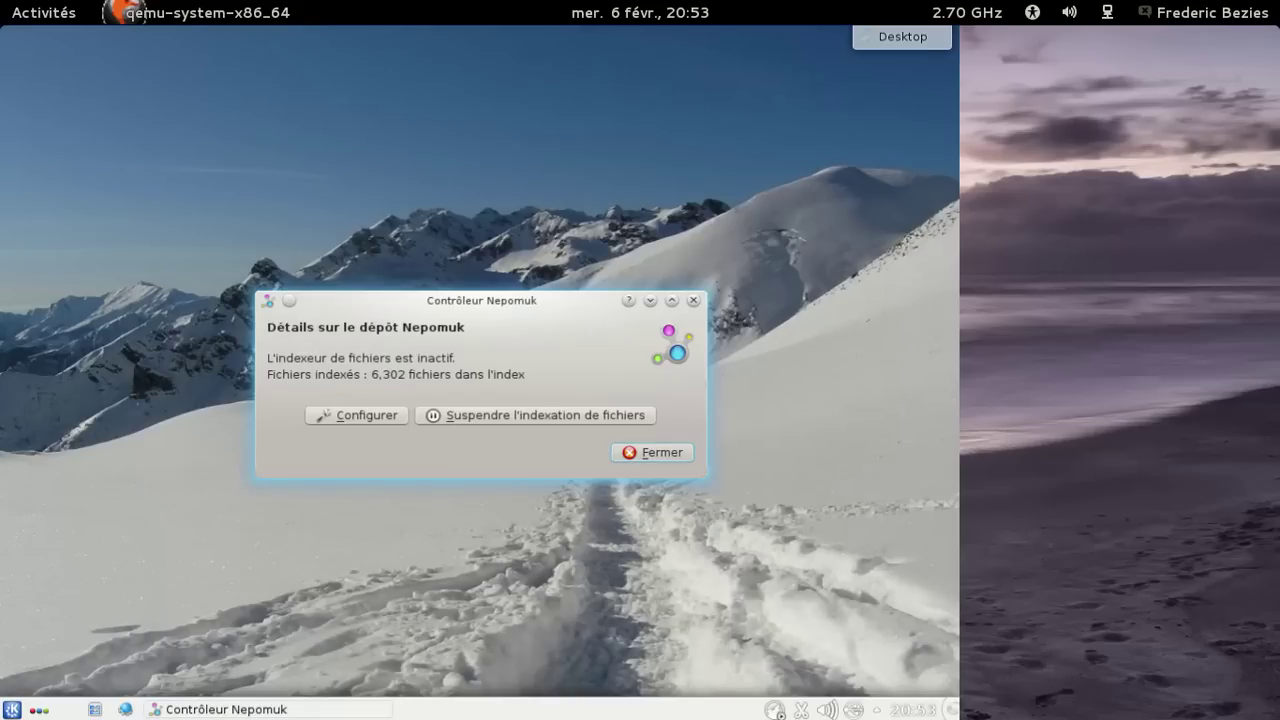
{"action": "left_click", "coordinate": [655, 453]}
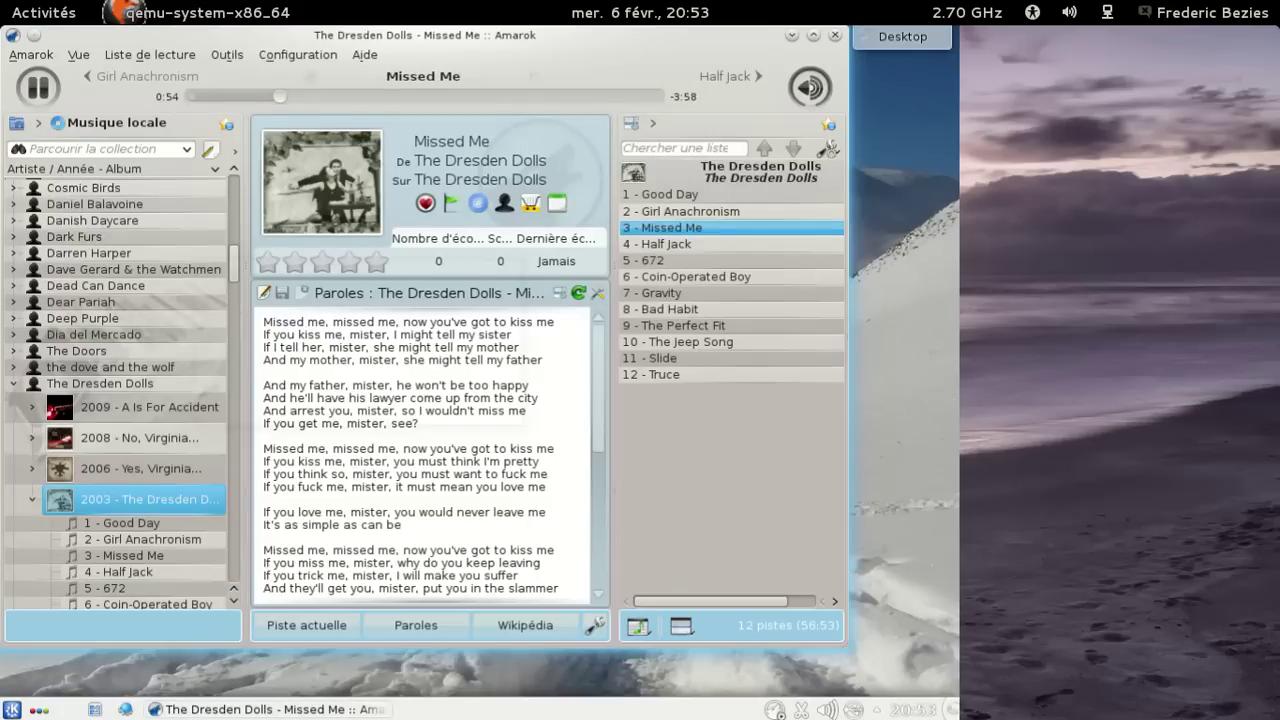
Step: Dismiss the artist's context options and quit Amarok completely
{"action": "right_click", "coordinate": [210, 253]}
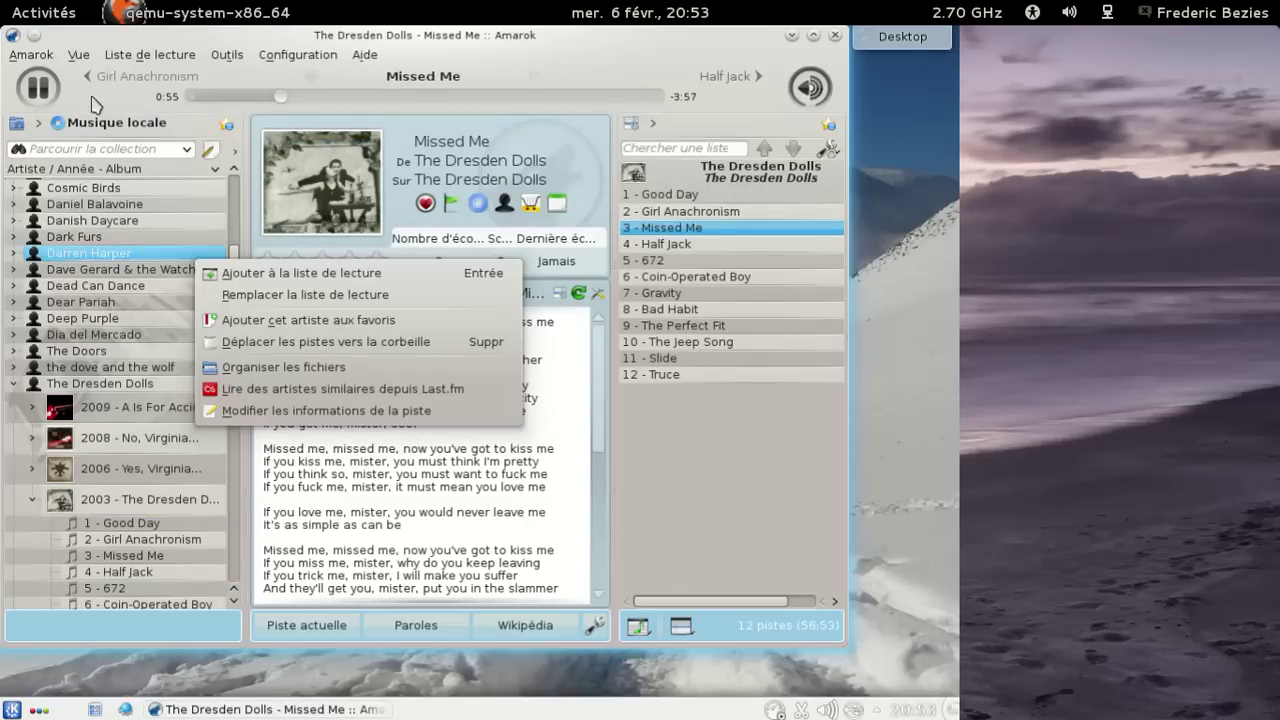
{"action": "left_click", "coordinate": [68, 60]}
{"action": "left_click", "coordinate": [32, 55]}
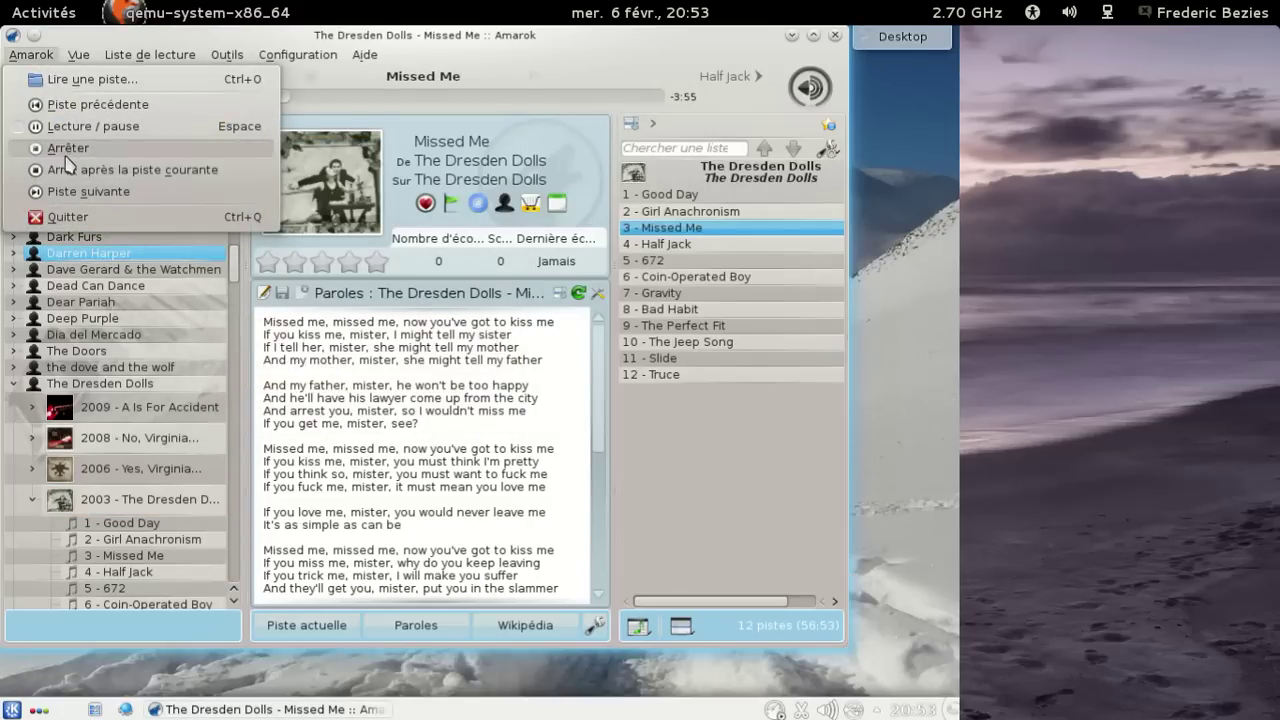
{"action": "left_click", "coordinate": [60, 216]}
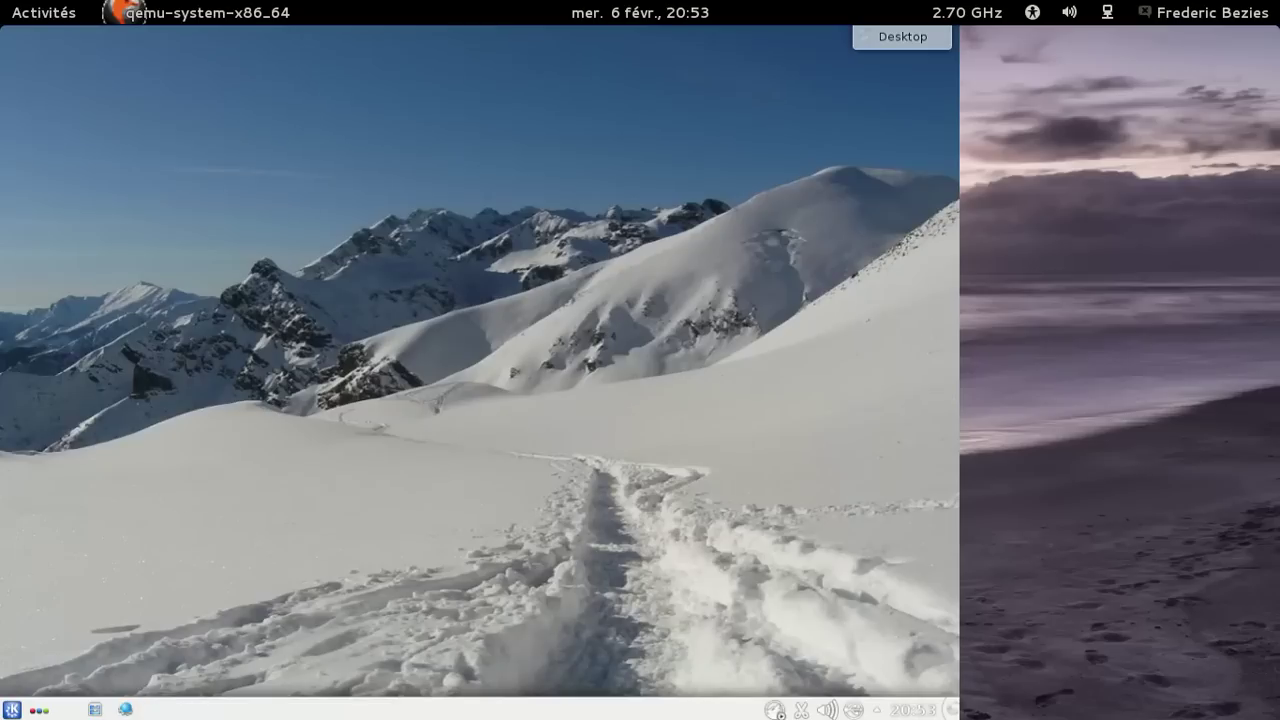
Step: Shut down the virtual KDE computer and confirm the shutdown
{"action": "left_click", "coordinate": [12, 709]}
{"action": "left_click", "coordinate": [413, 660]}
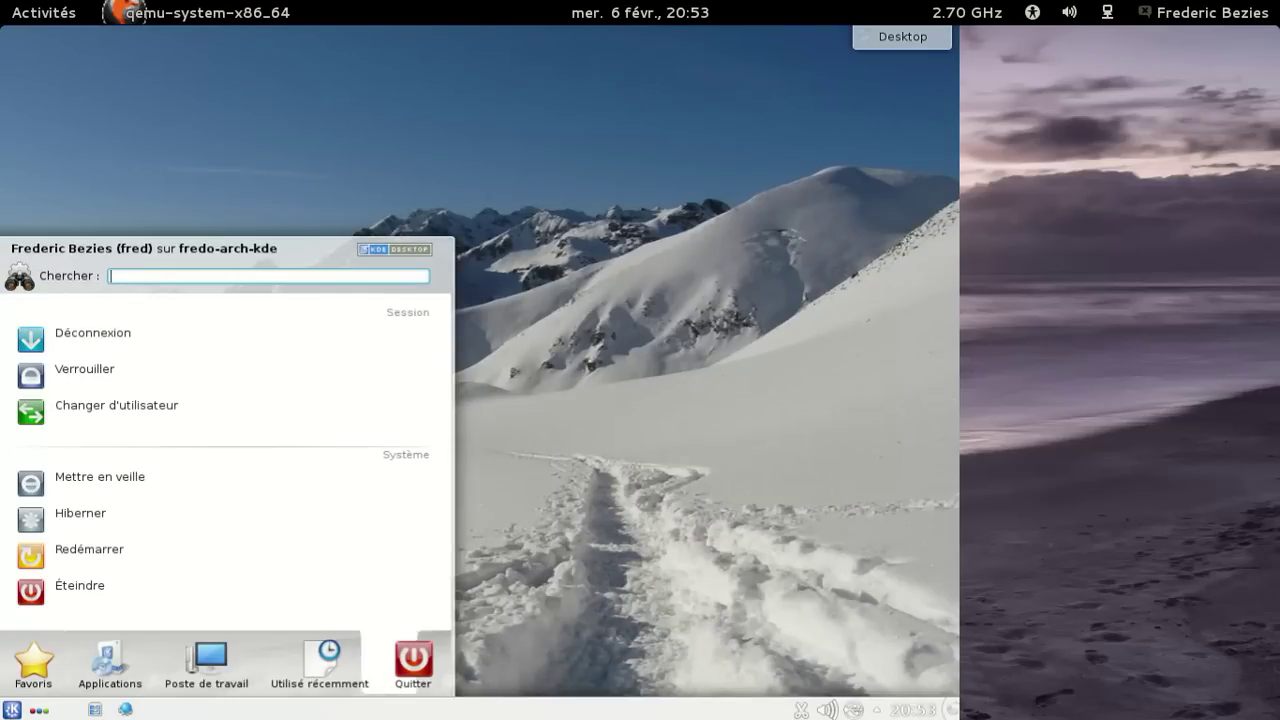
{"action": "left_click", "coordinate": [223, 600]}
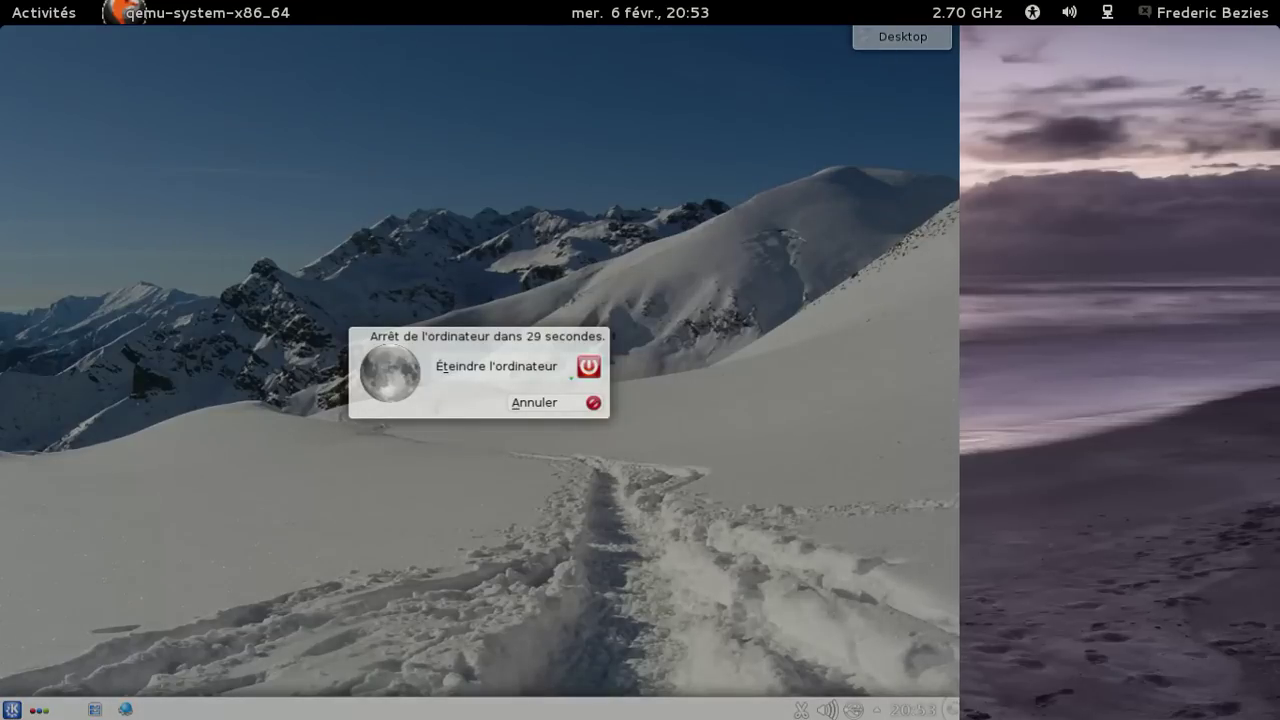
{"action": "left_click", "coordinate": [437, 370]}
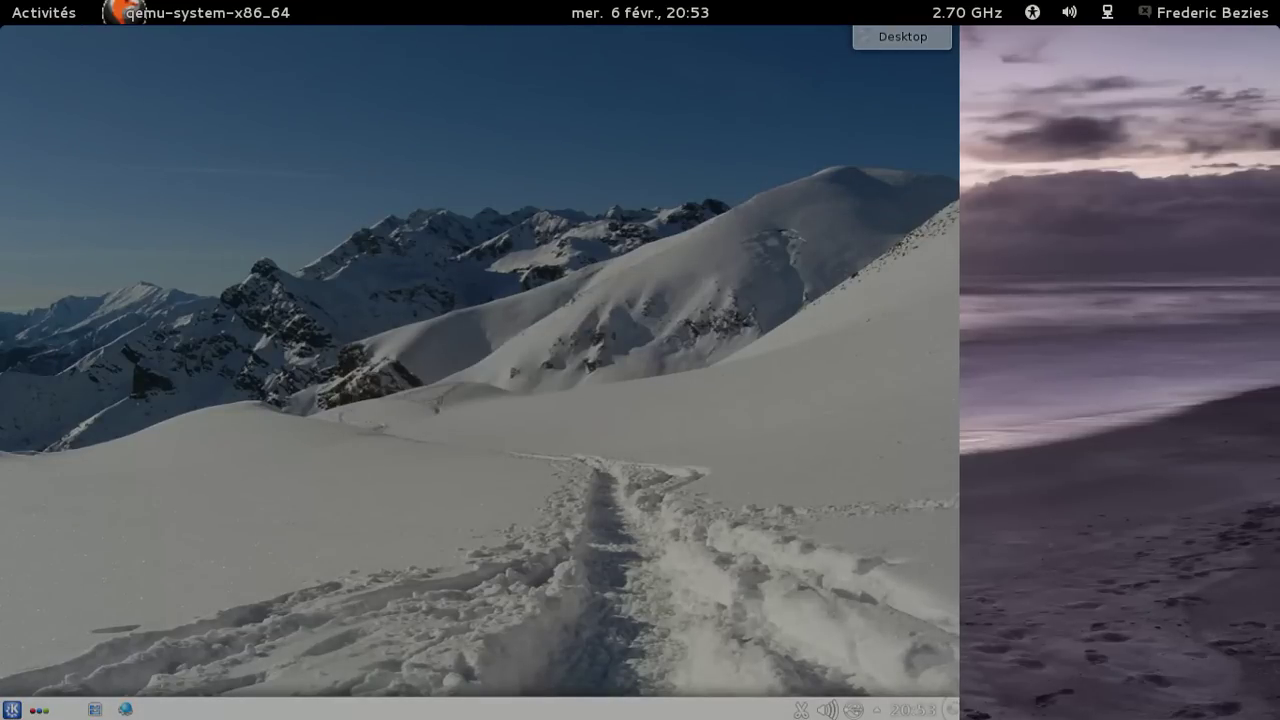